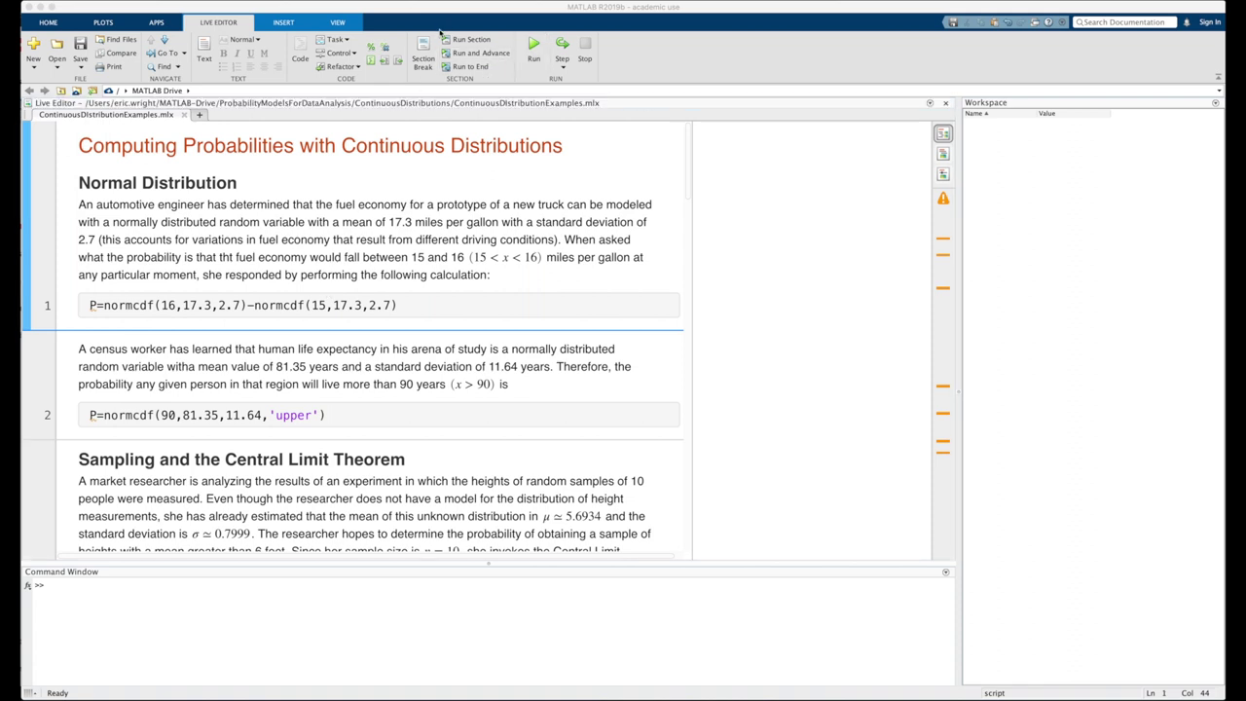
Run the fuel economy section and the life expectancy section of the Normal Distribution examples
{"action": "left_click", "coordinate": [468, 39]}
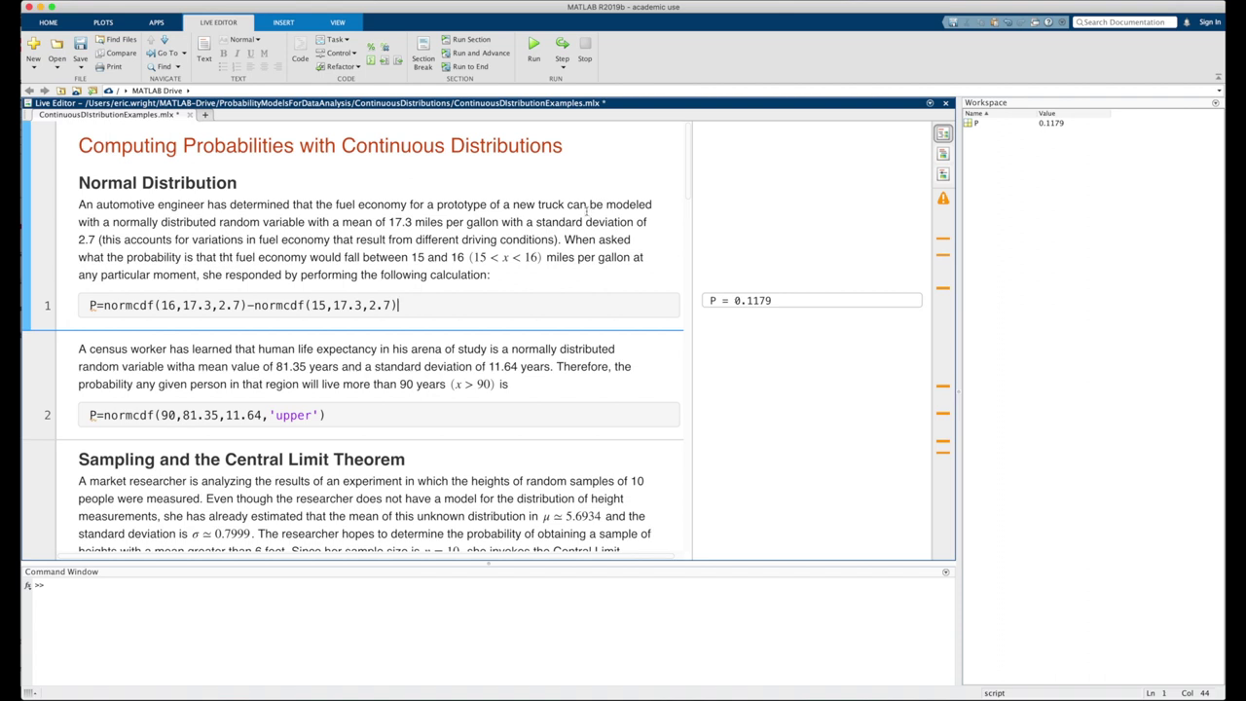
{"action": "left_click", "coordinate": [338, 416]}
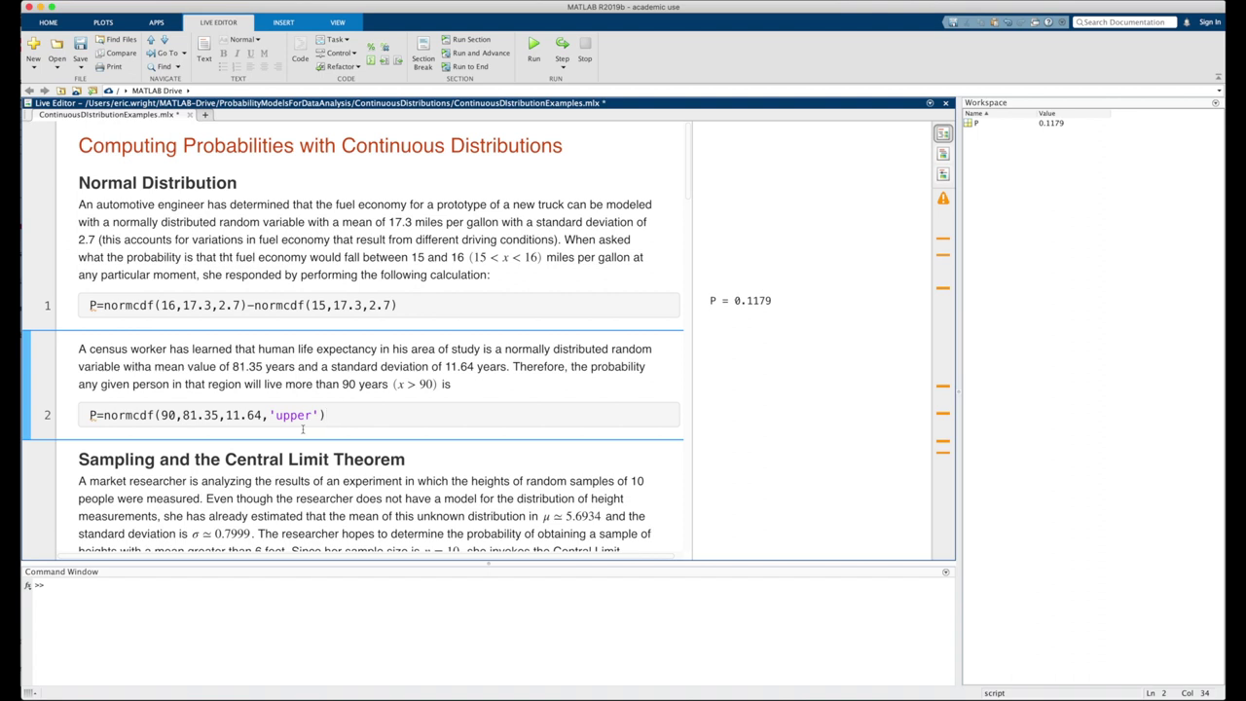
{"action": "left_click", "coordinate": [465, 39]}
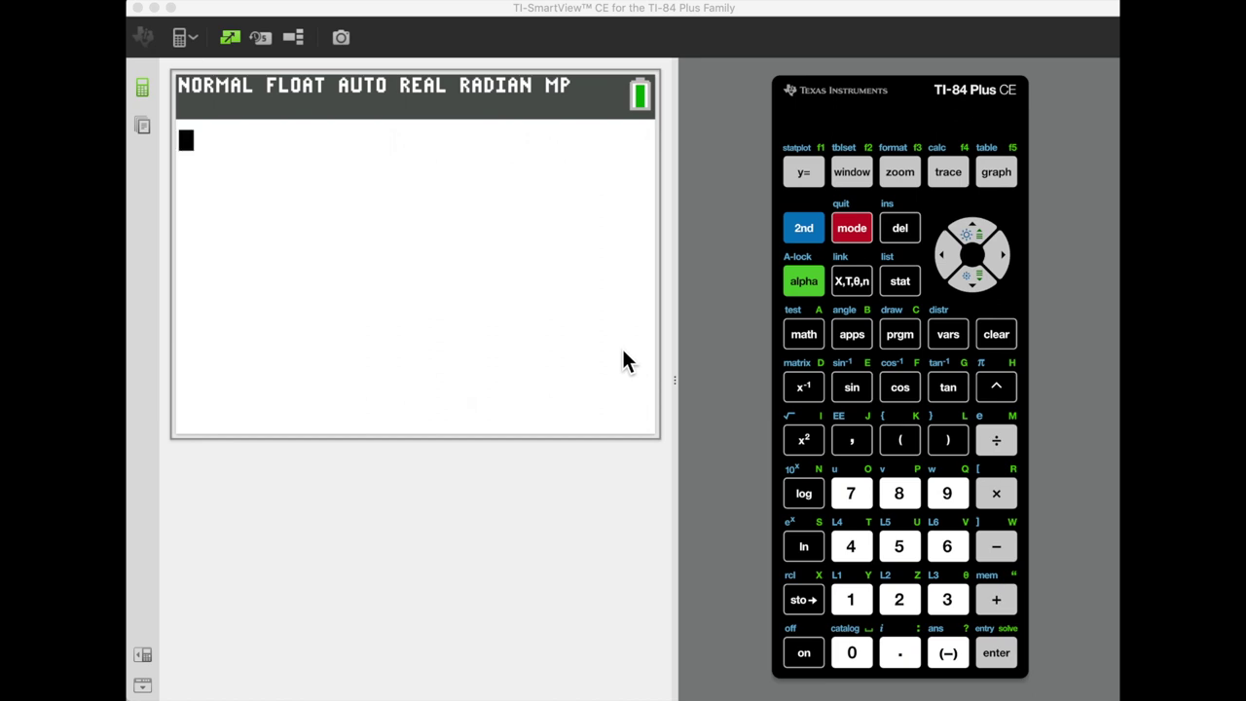
Start a normalcdf calculation with a lower bound of 15 and an upper bound of 16
{"action": "left_click", "coordinate": [809, 236]}
{"action": "left_click", "coordinate": [954, 343]}
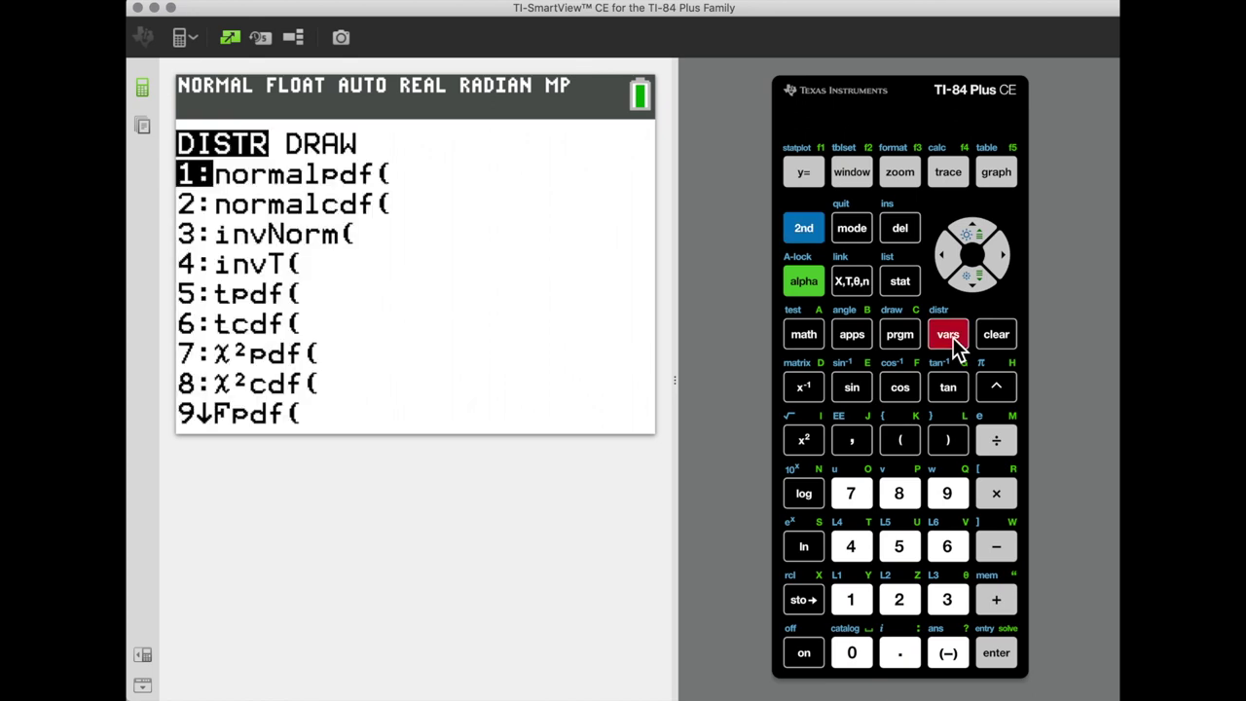
{"action": "key", "text": "Down"}
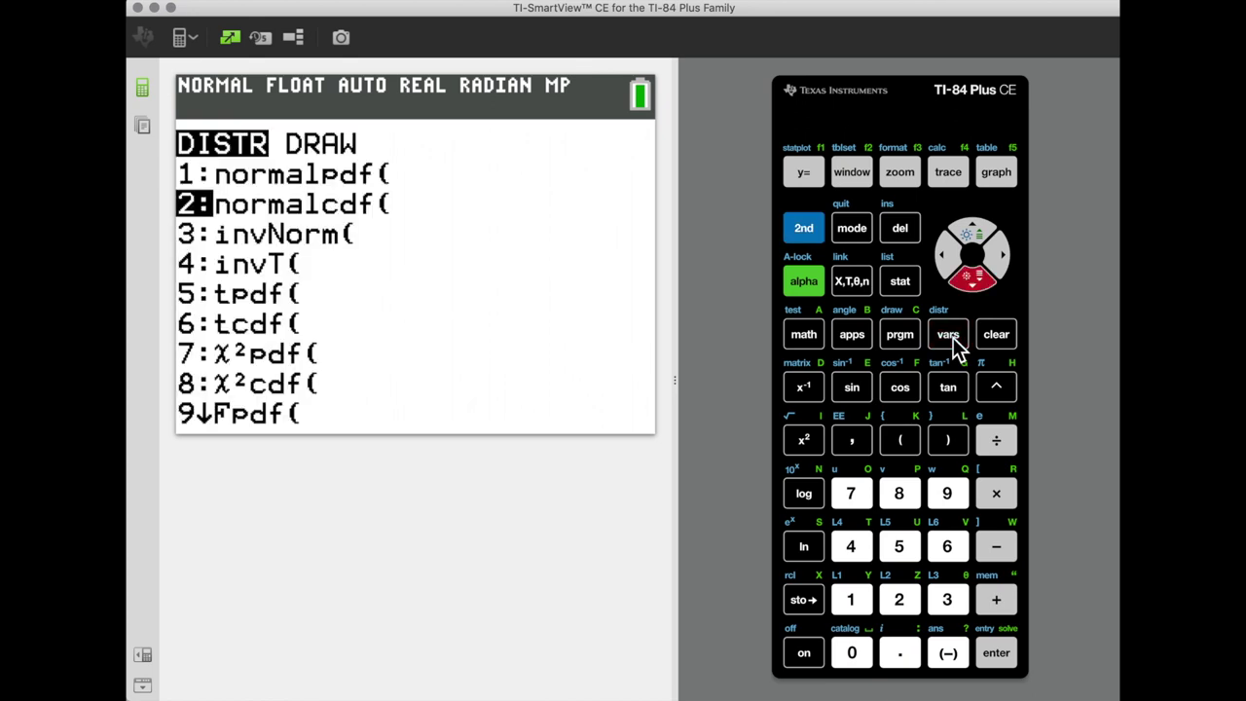
{"action": "key", "text": "Return"}
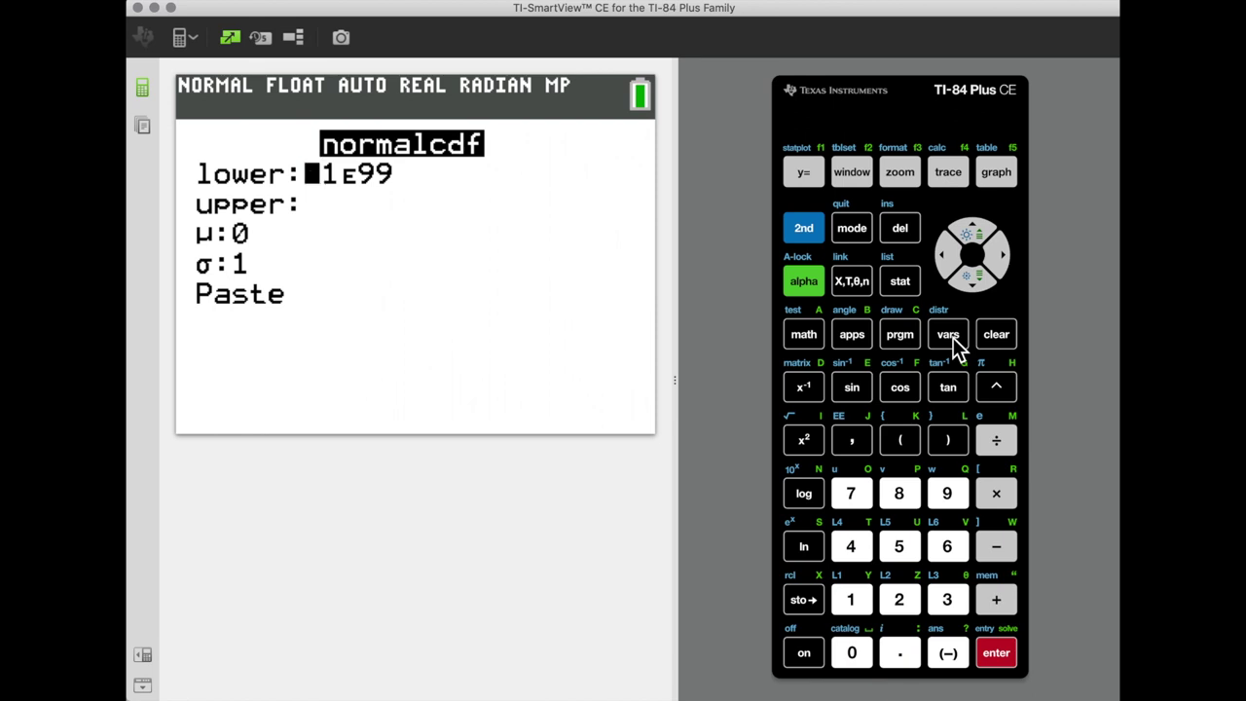
{"action": "type", "text": "15"}
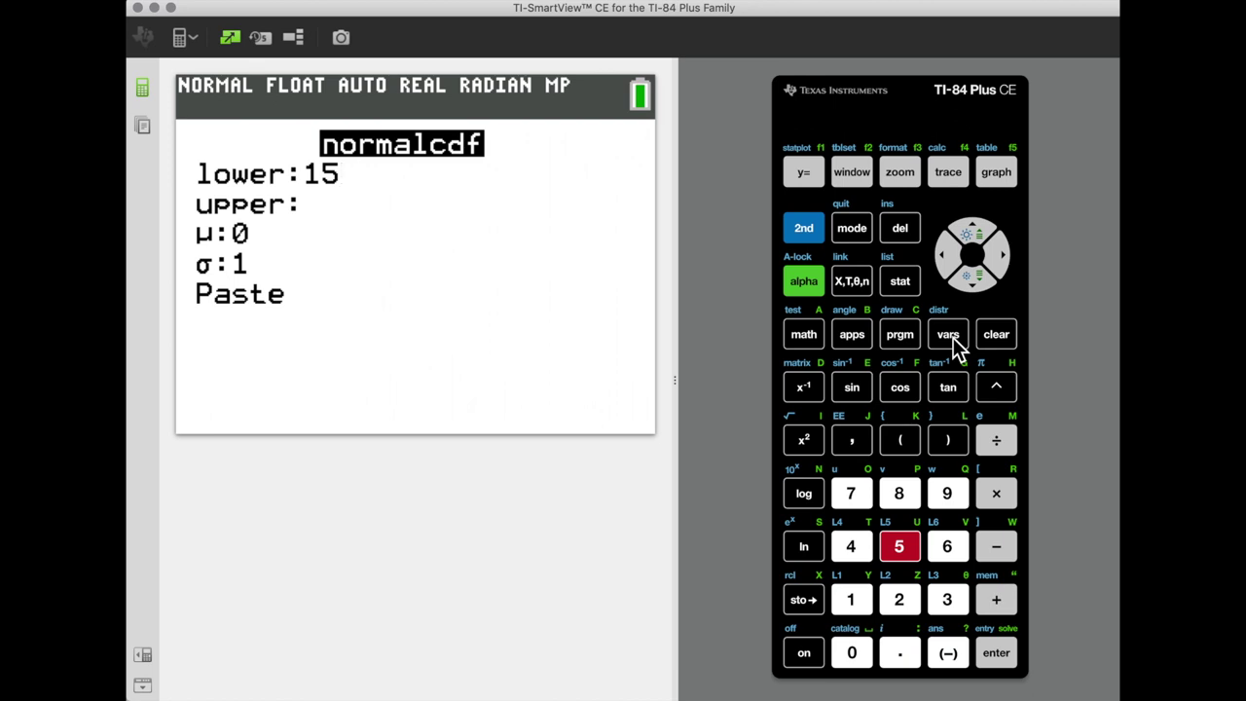
{"action": "key", "text": "Return"}
{"action": "type", "text": "6"}
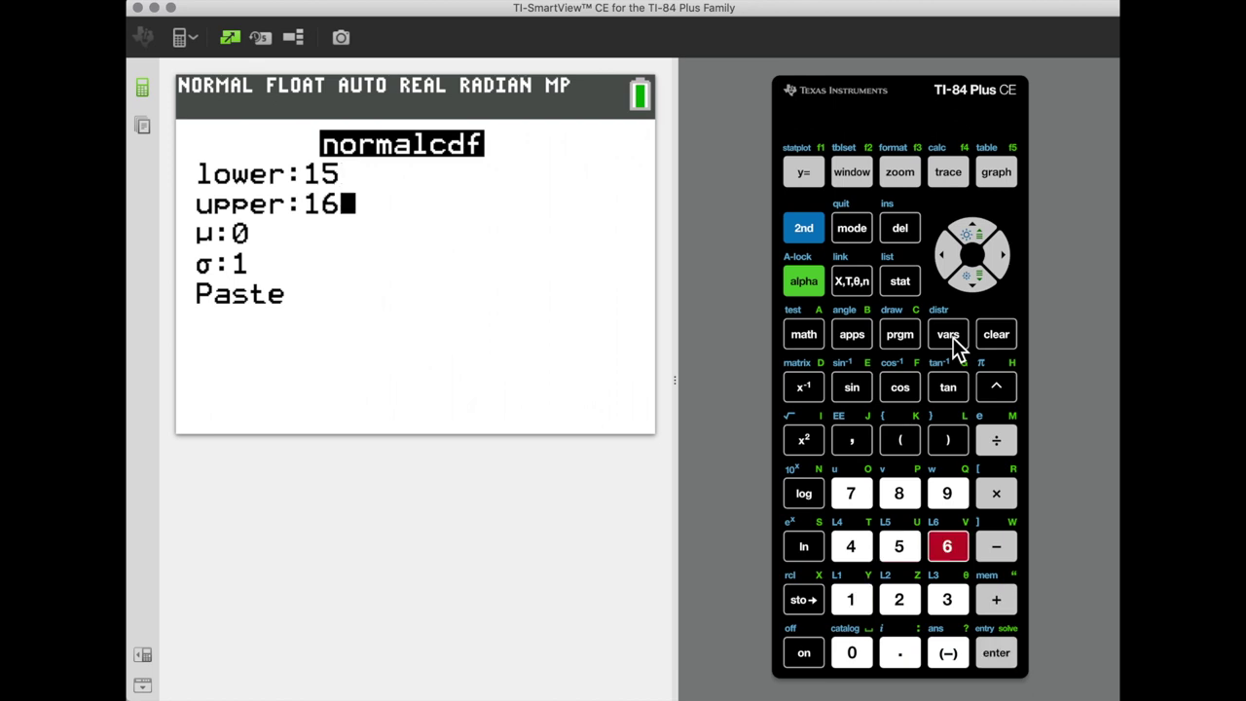
{"action": "key", "text": "Return"}
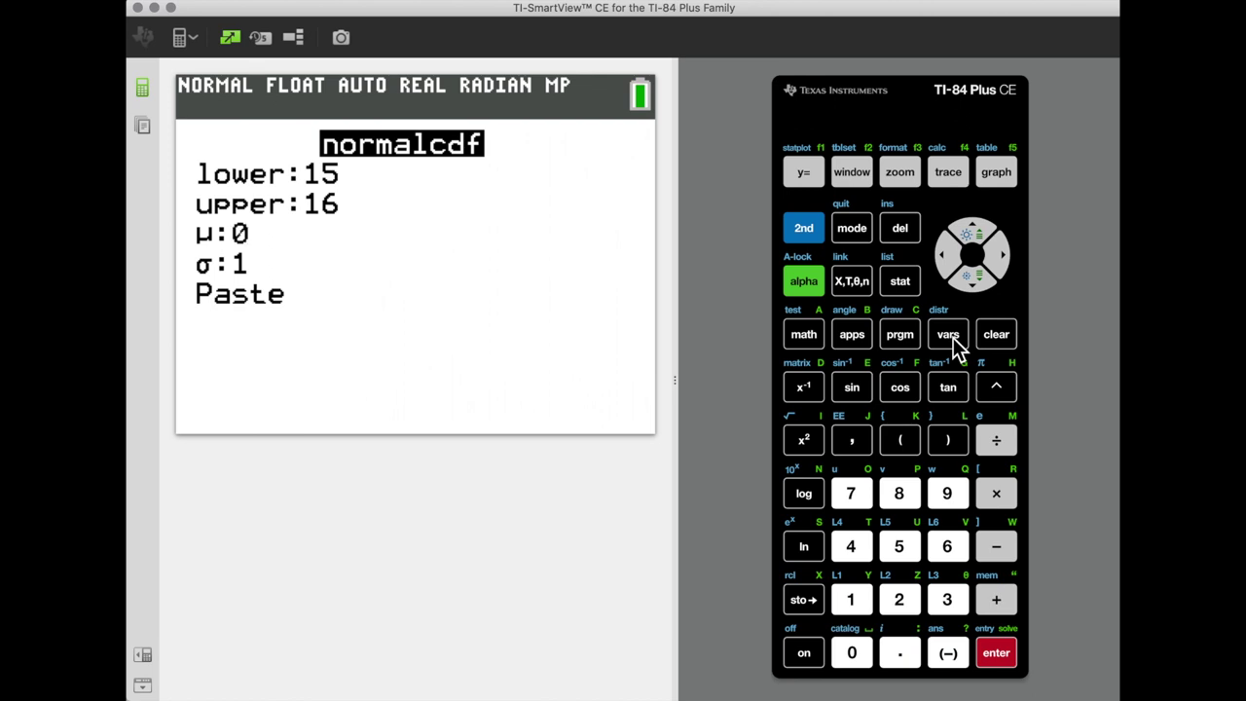
Set the normalcdf mean to 17.3 and standard deviation to 2.7, and evaluate the expression
{"action": "type", "text": "1"}
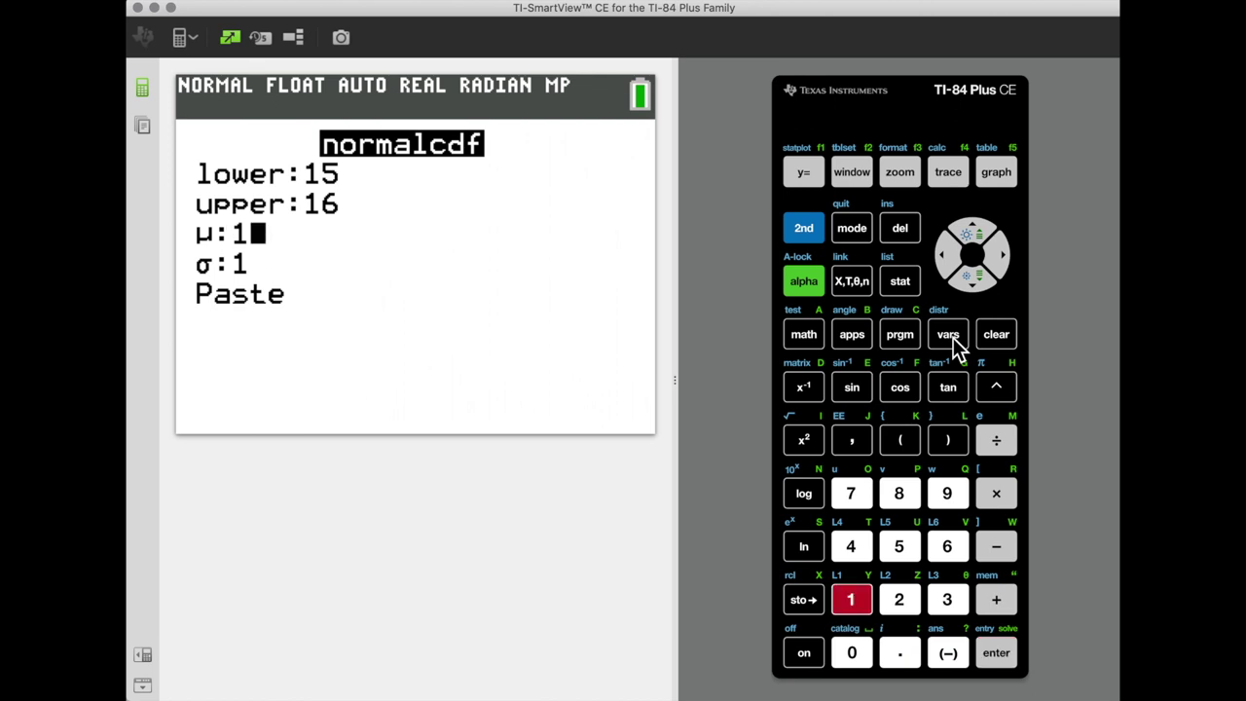
{"action": "type", "text": "7.3"}
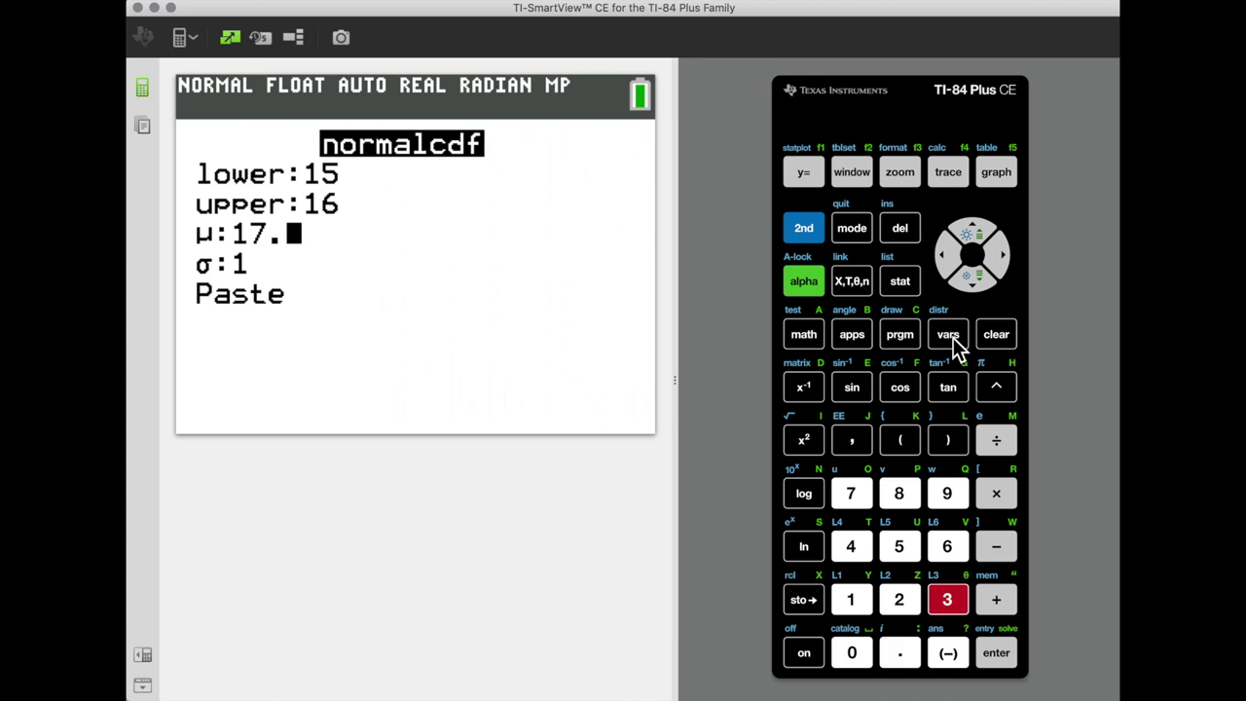
{"action": "key", "text": "Return"}
{"action": "type", "text": "1"}
{"action": "type", "text": "2.7"}
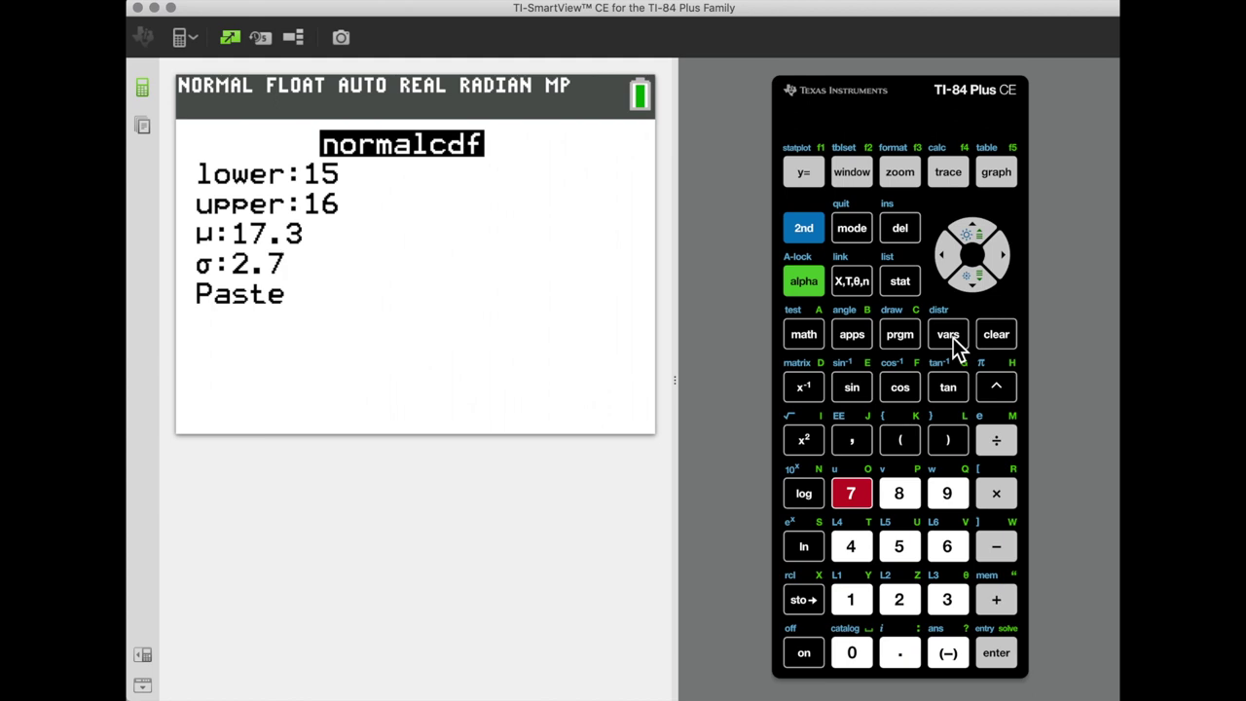
{"action": "key", "text": "Return"}
{"action": "key", "text": "Return"}
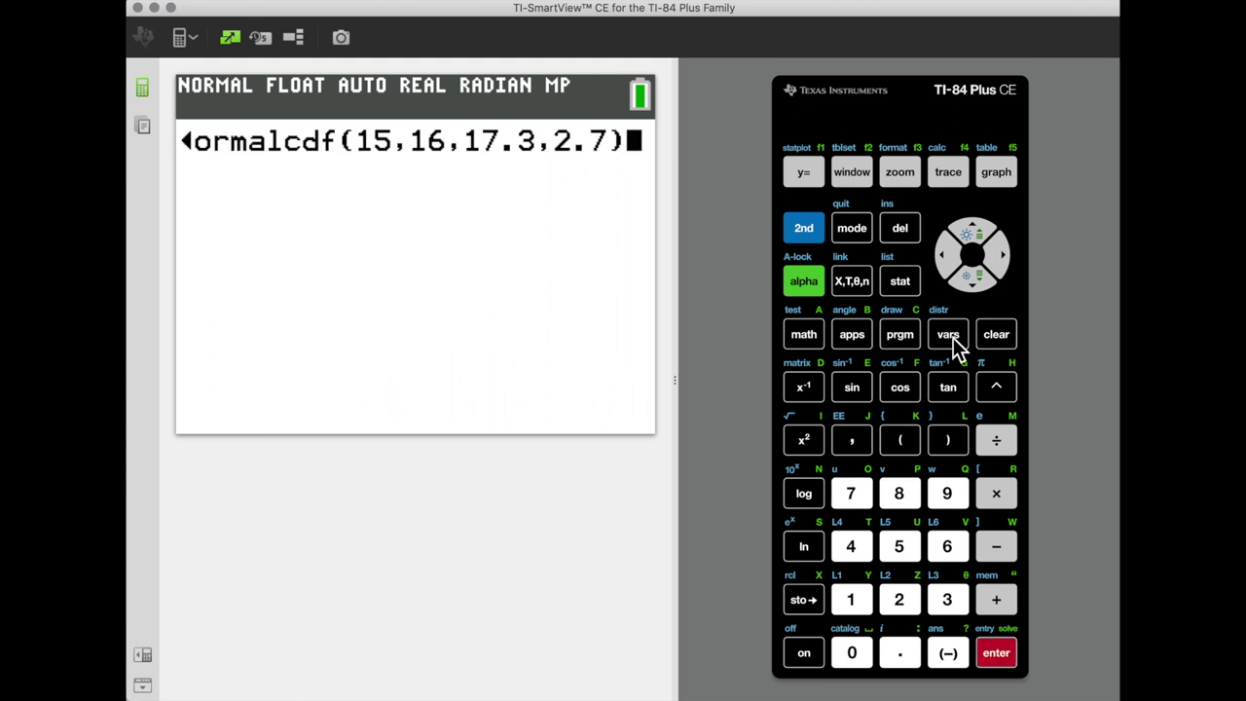
{"action": "key", "text": "Return"}
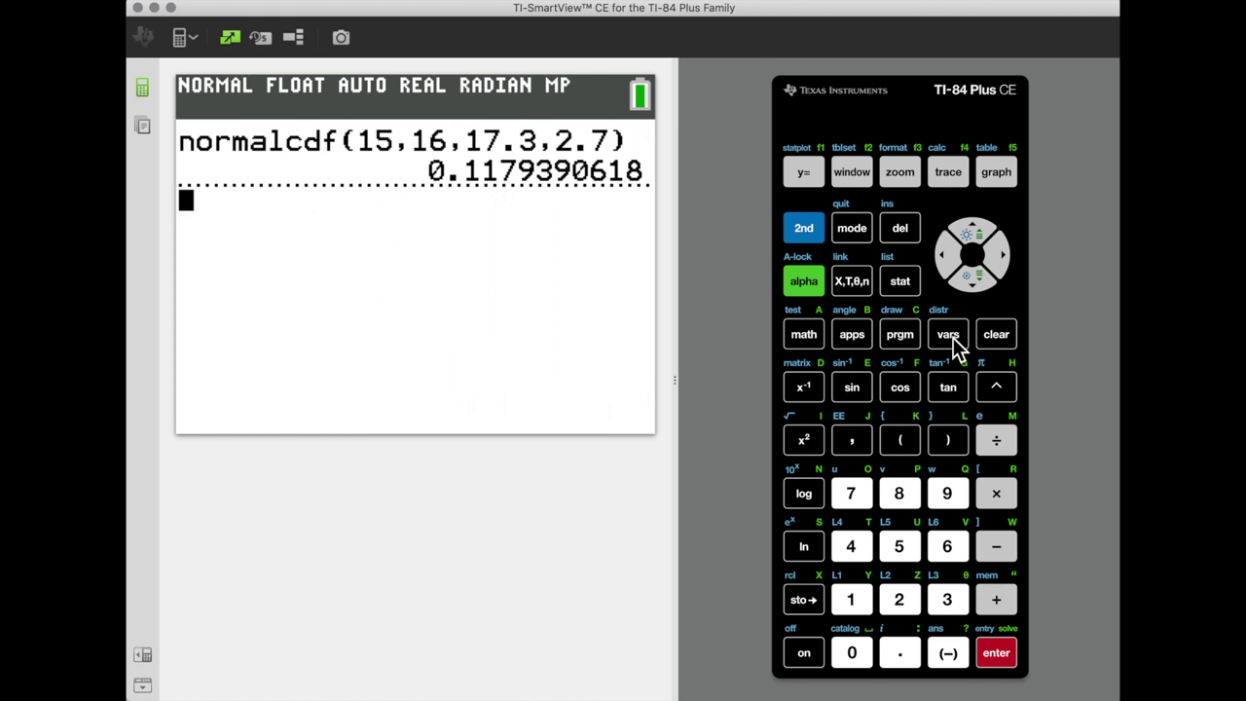
Start another normalcdf calculation with a lower bound of 90 and an upper bound of 1E99
{"action": "left_click", "coordinate": [810, 227]}
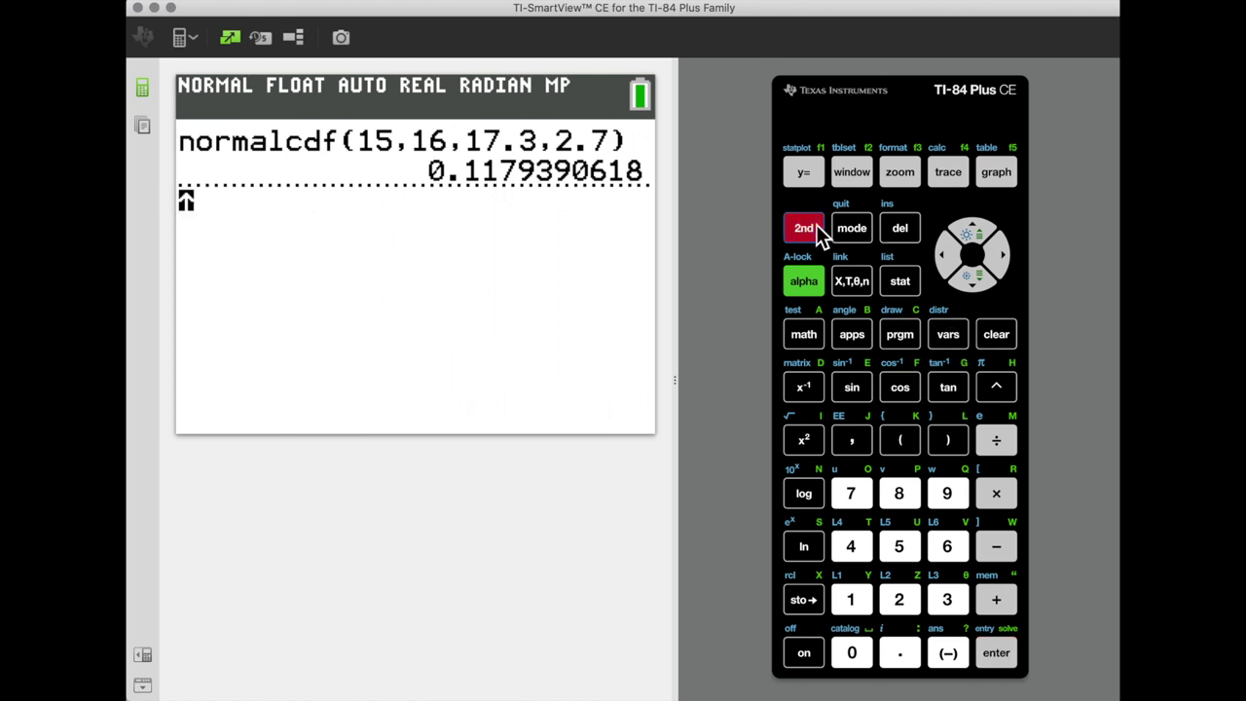
{"action": "left_click", "coordinate": [957, 331]}
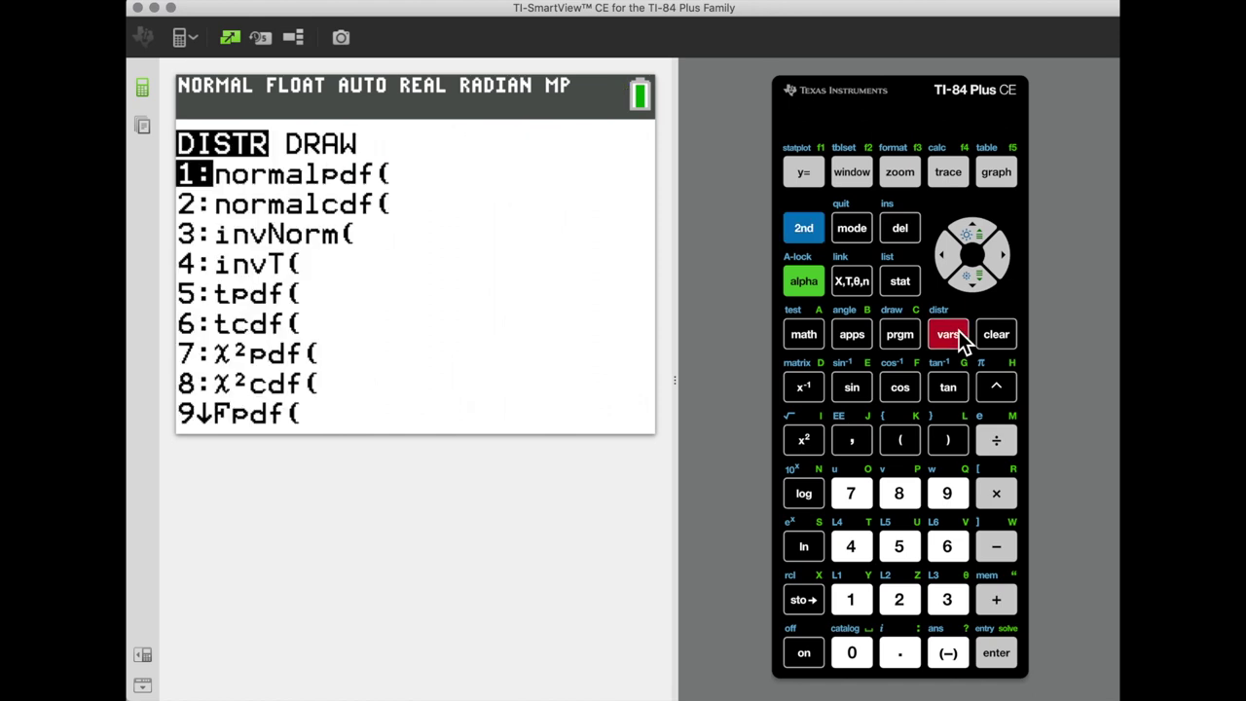
{"action": "key", "text": "Down"}
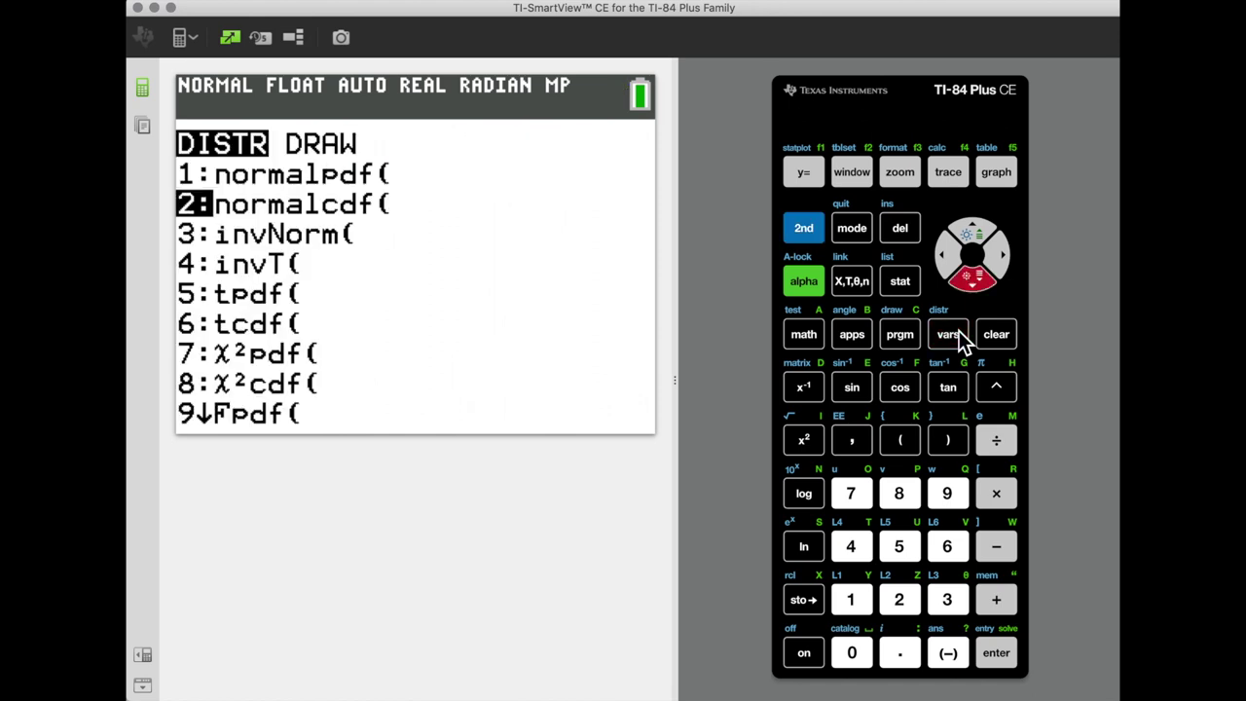
{"action": "key", "text": "Return"}
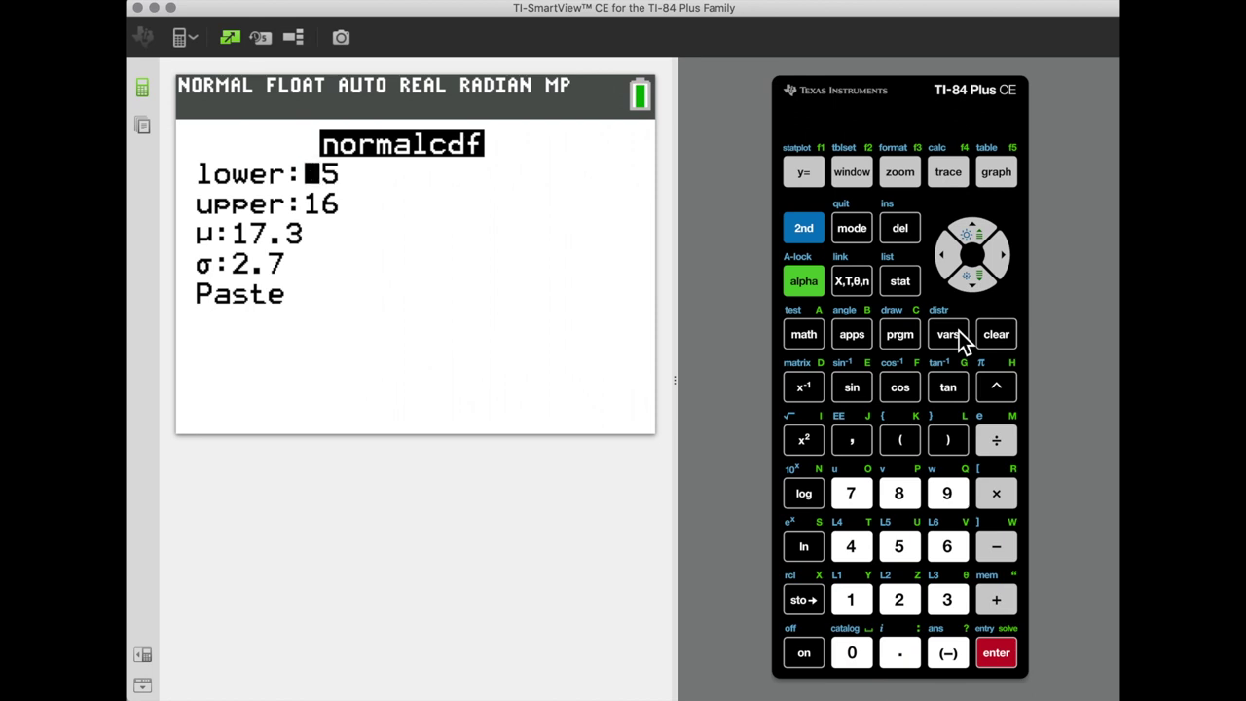
{"action": "type", "text": "90"}
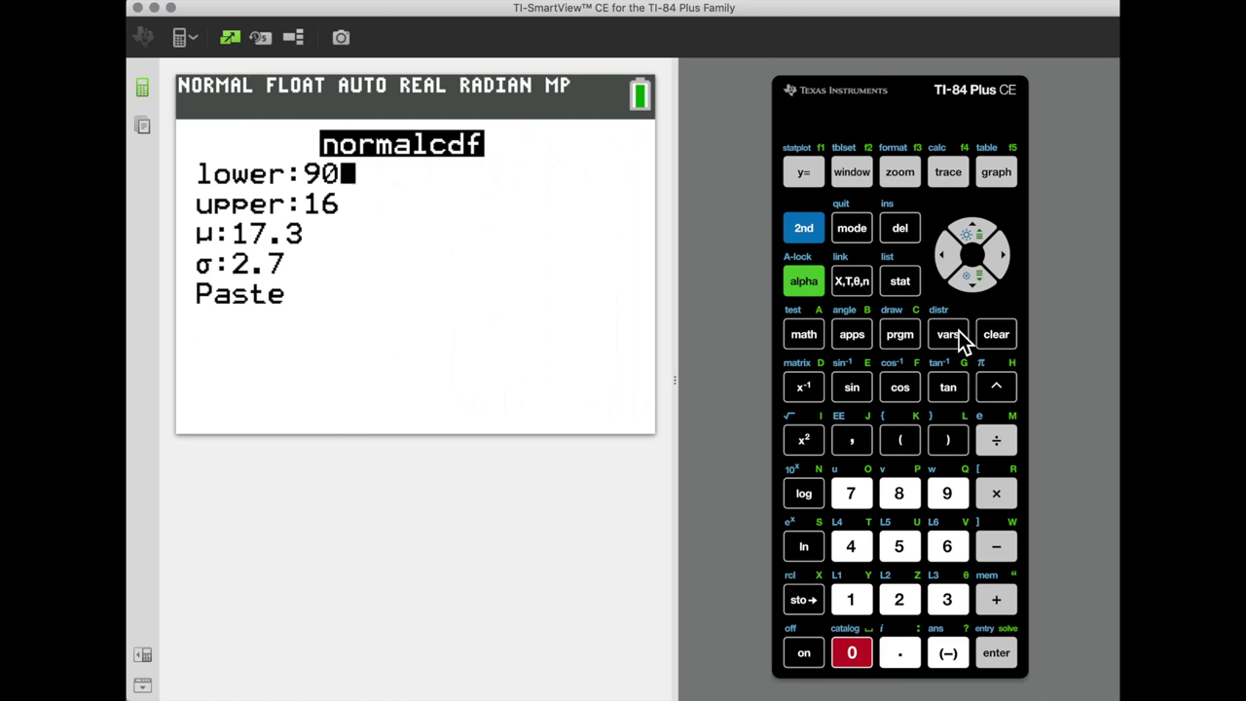
{"action": "key", "text": "Down"}
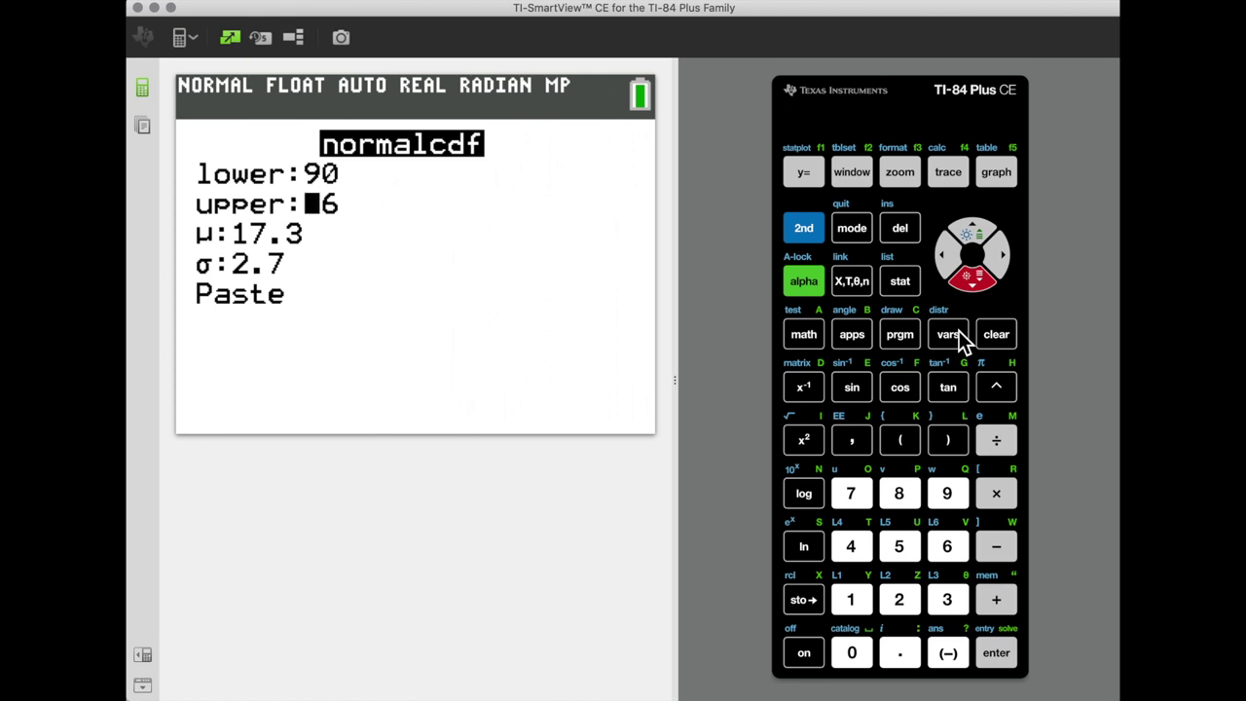
{"action": "key", "text": "1"}
{"action": "left_click", "coordinate": [810, 238]}
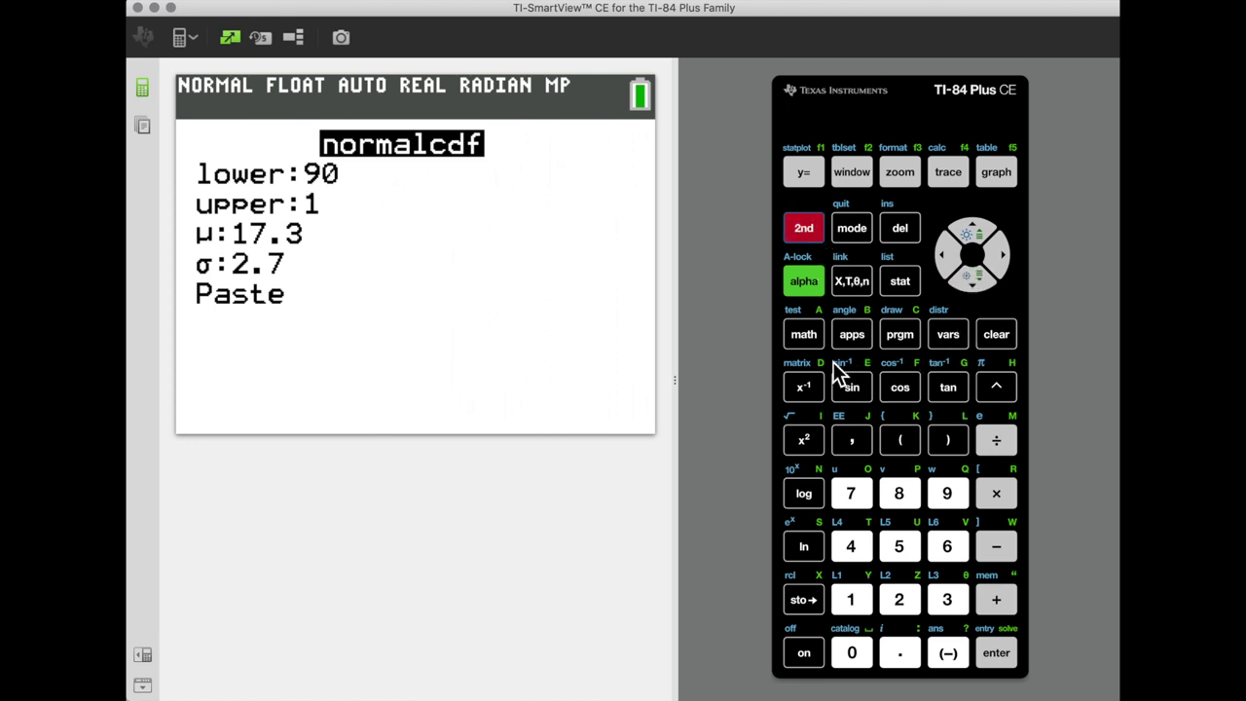
{"action": "left_click", "coordinate": [860, 448]}
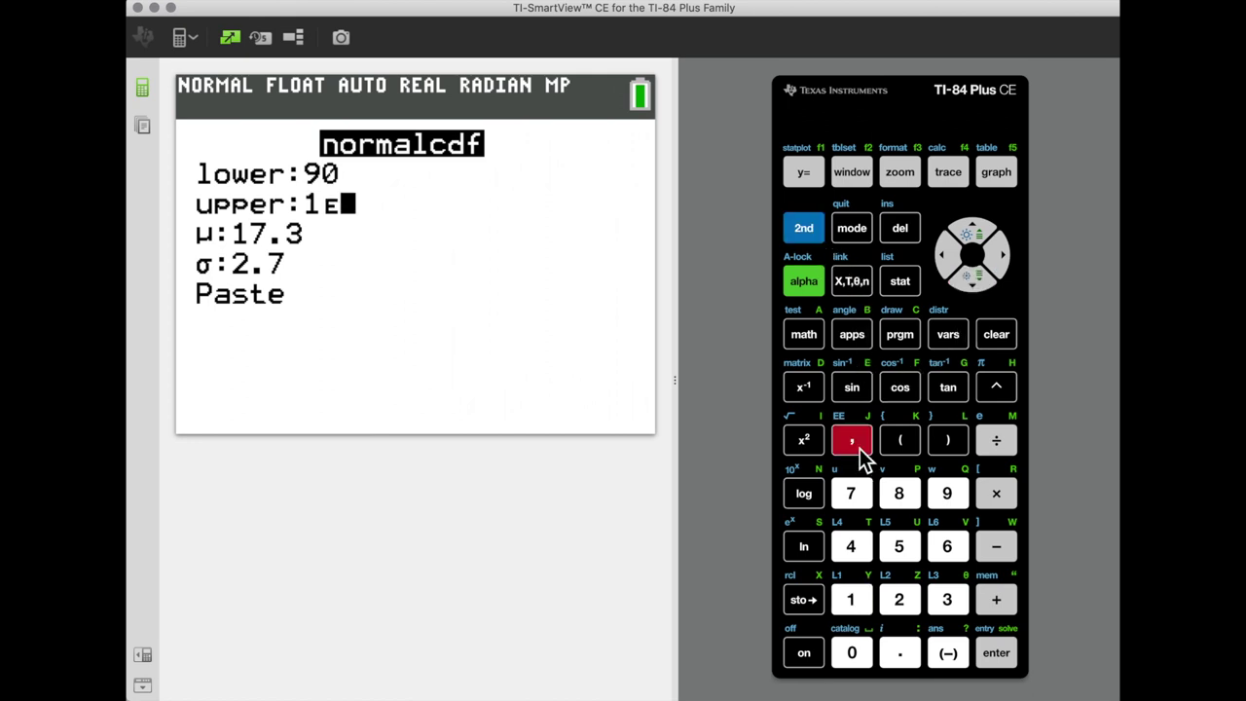
{"action": "type", "text": "99"}
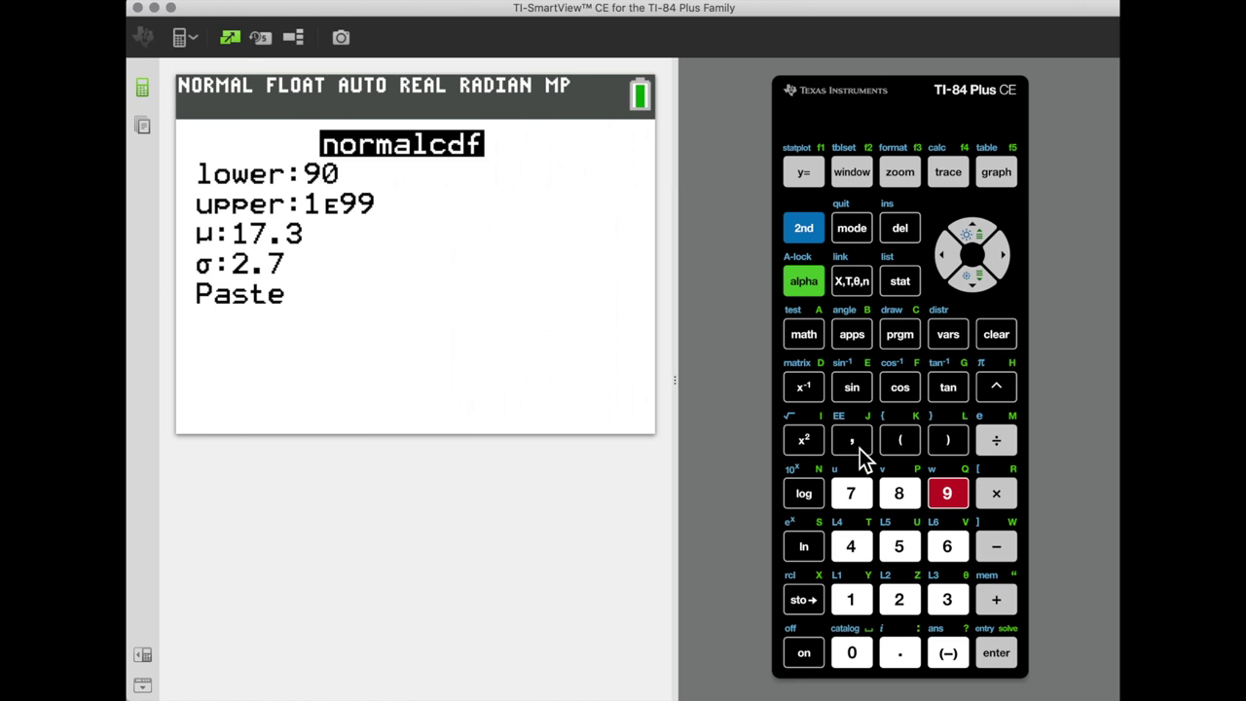
Set the normalcdf mean to 81.35 and standard deviation to 11.64, and evaluate the expression
{"action": "key", "text": "Down"}
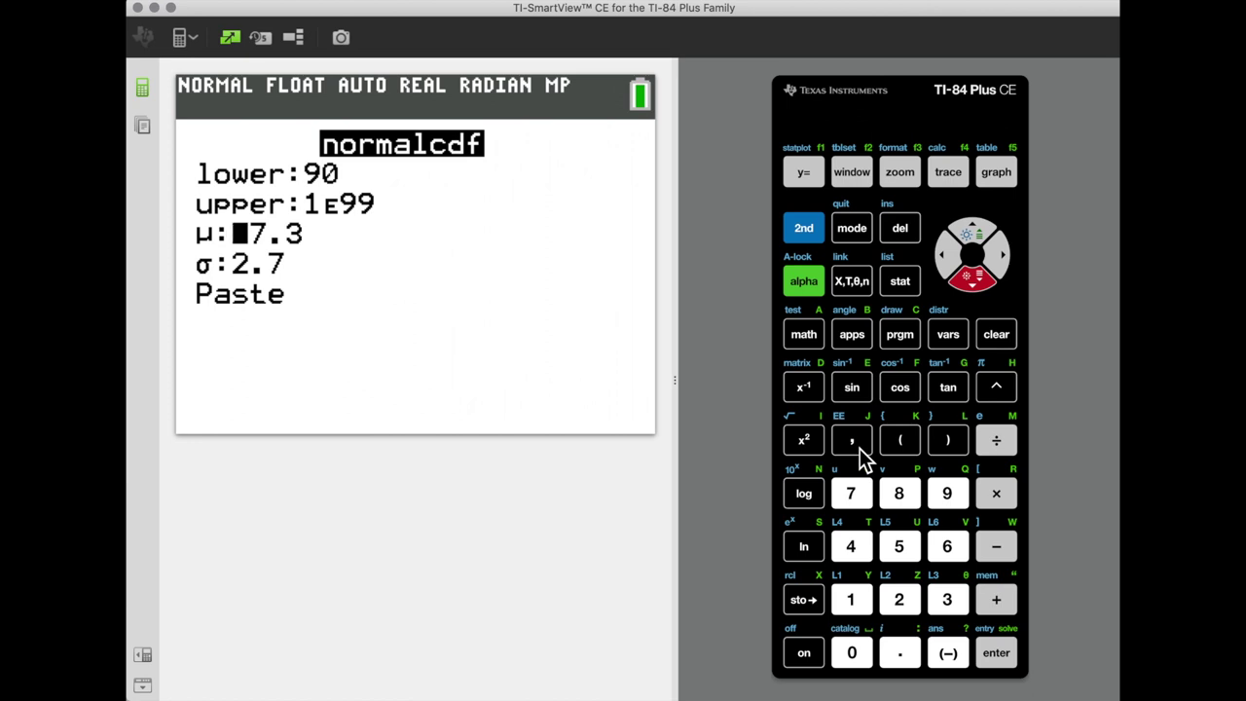
{"action": "type", "text": "81.3"}
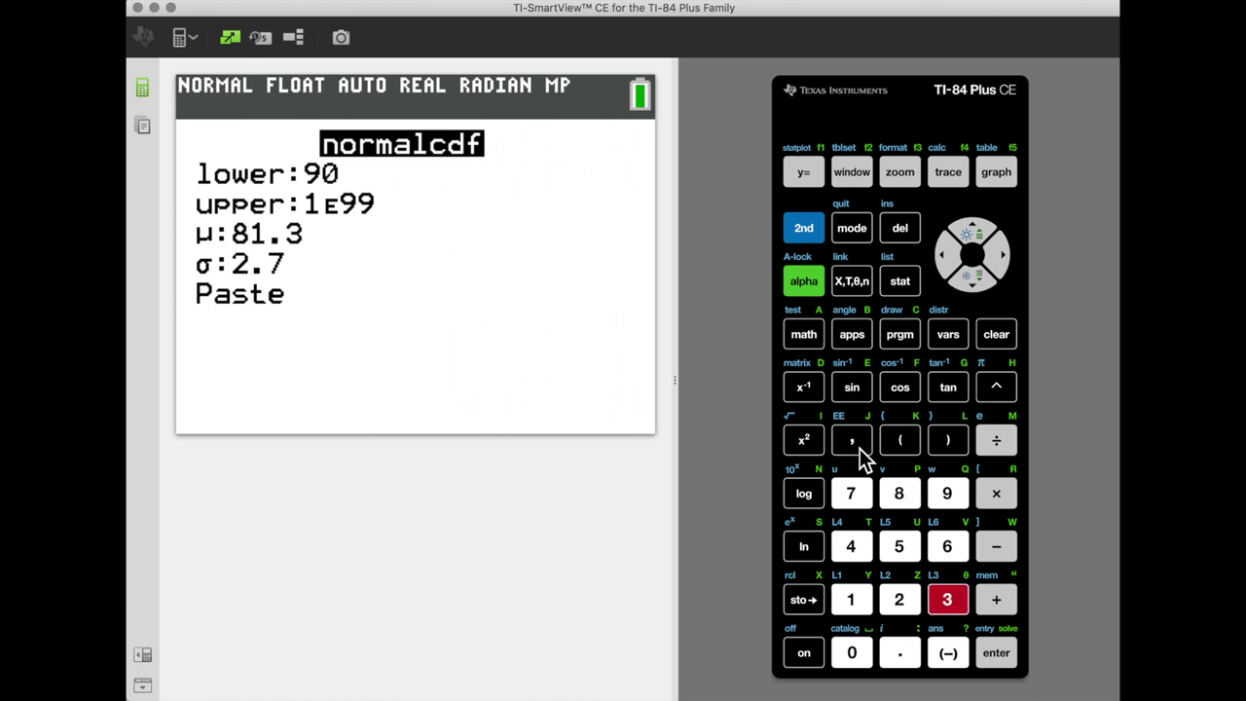
{"action": "type", "text": "5"}
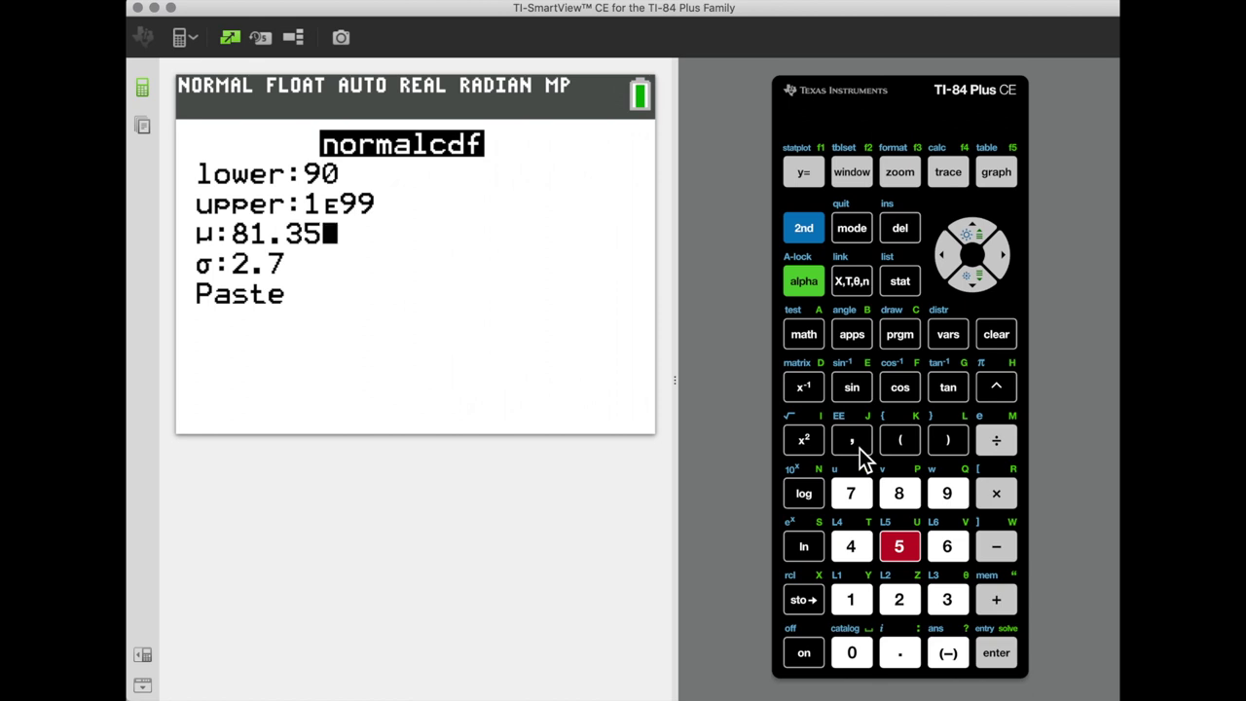
{"action": "key", "text": "Return"}
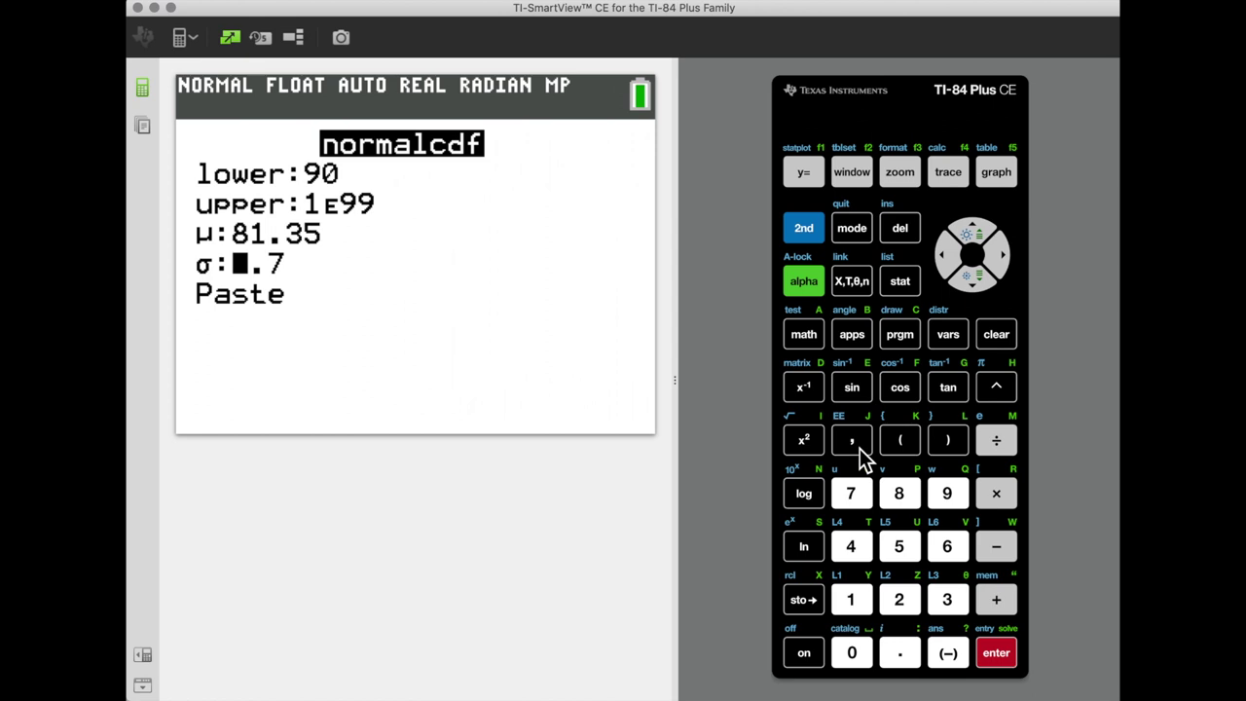
{"action": "type", "text": "11.64"}
{"action": "key", "text": "Return"}
{"action": "key", "text": "Return"}
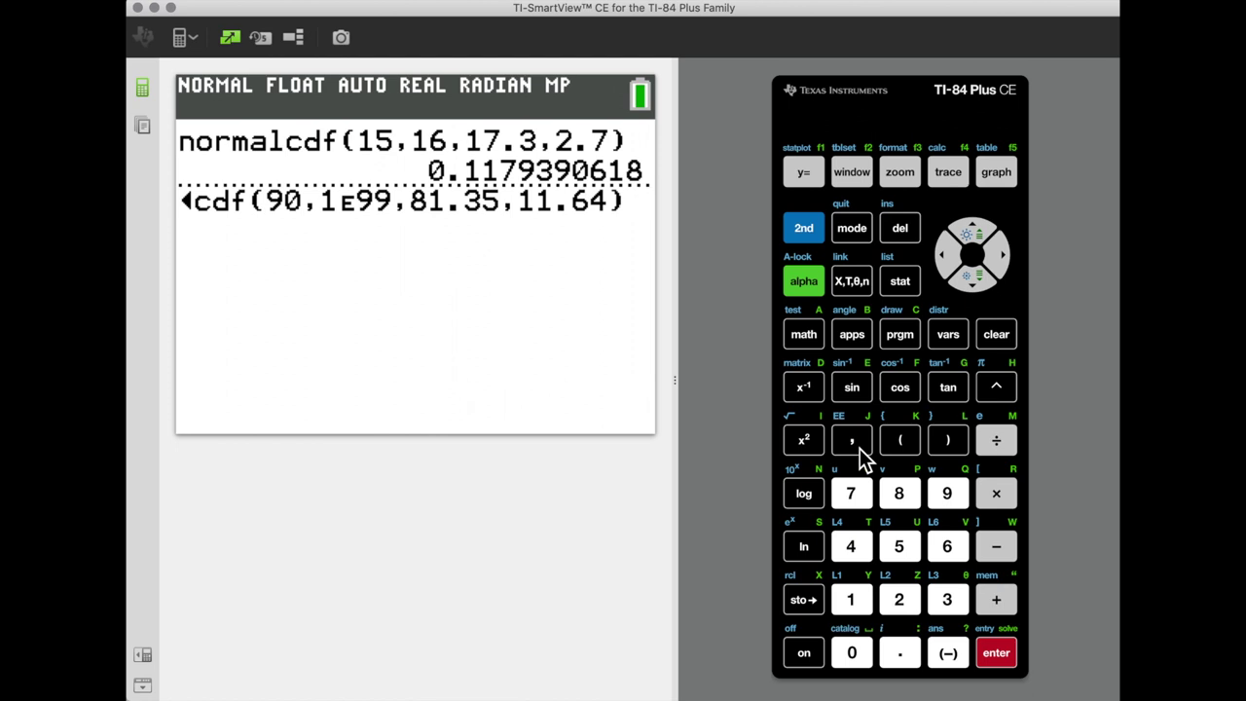
{"action": "key", "text": "Return"}
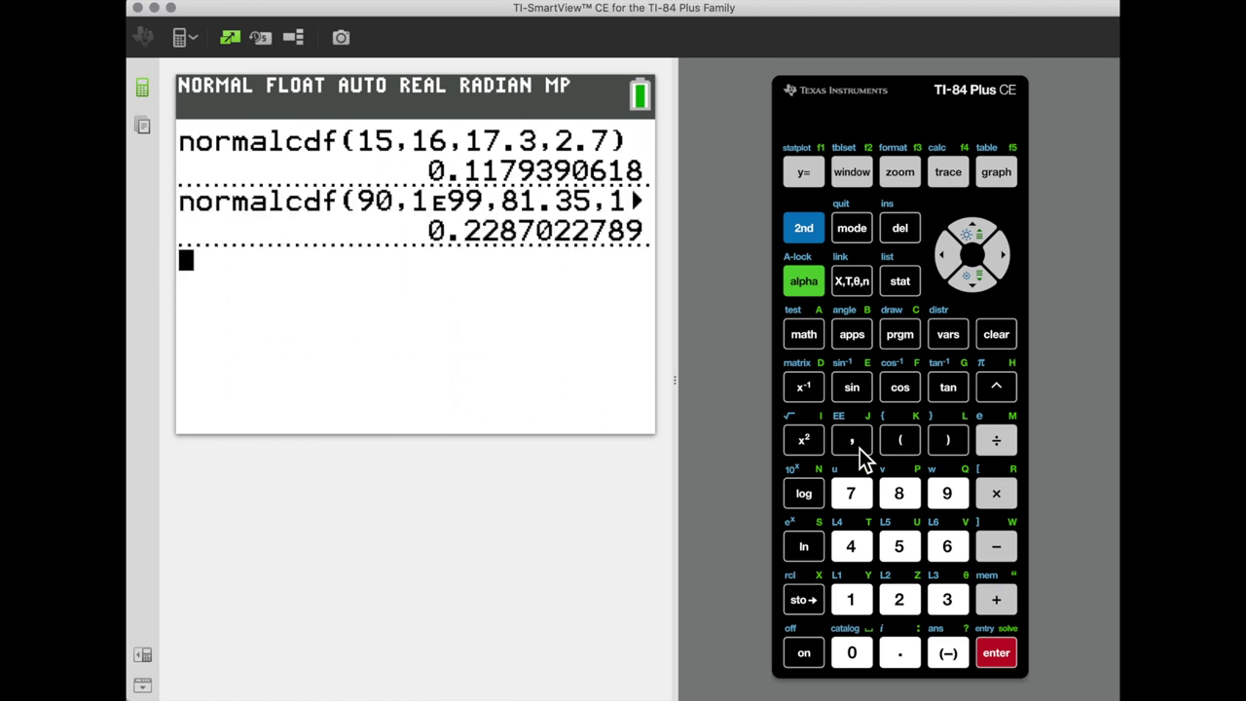
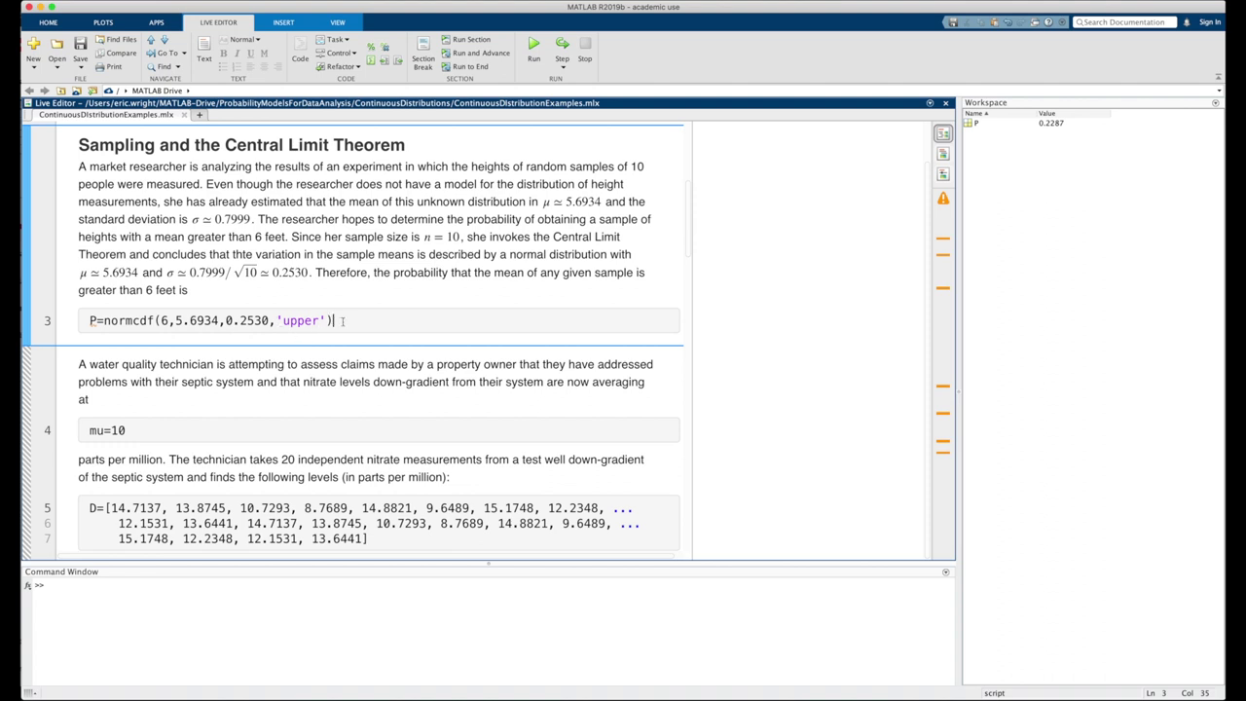
Run the MATLAB section that computes the probability of a sample mean height greater than 6 feet
{"action": "left_click", "coordinate": [476, 39]}
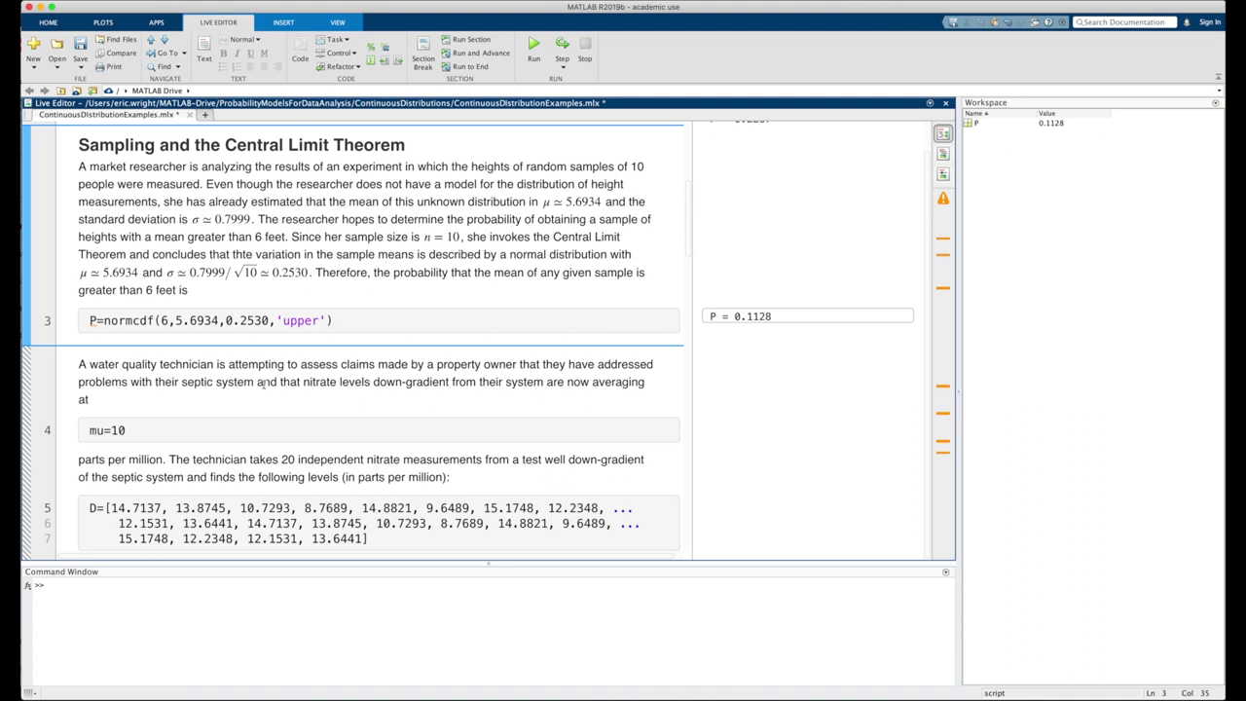
Review the nitrate example's z-statistic code, including the length(D) term, and run the section through the upper-tail normcdf probability
{"action": "scroll", "coordinate": [326, 321], "scroll_direction": "down", "scroll_amount": 4}
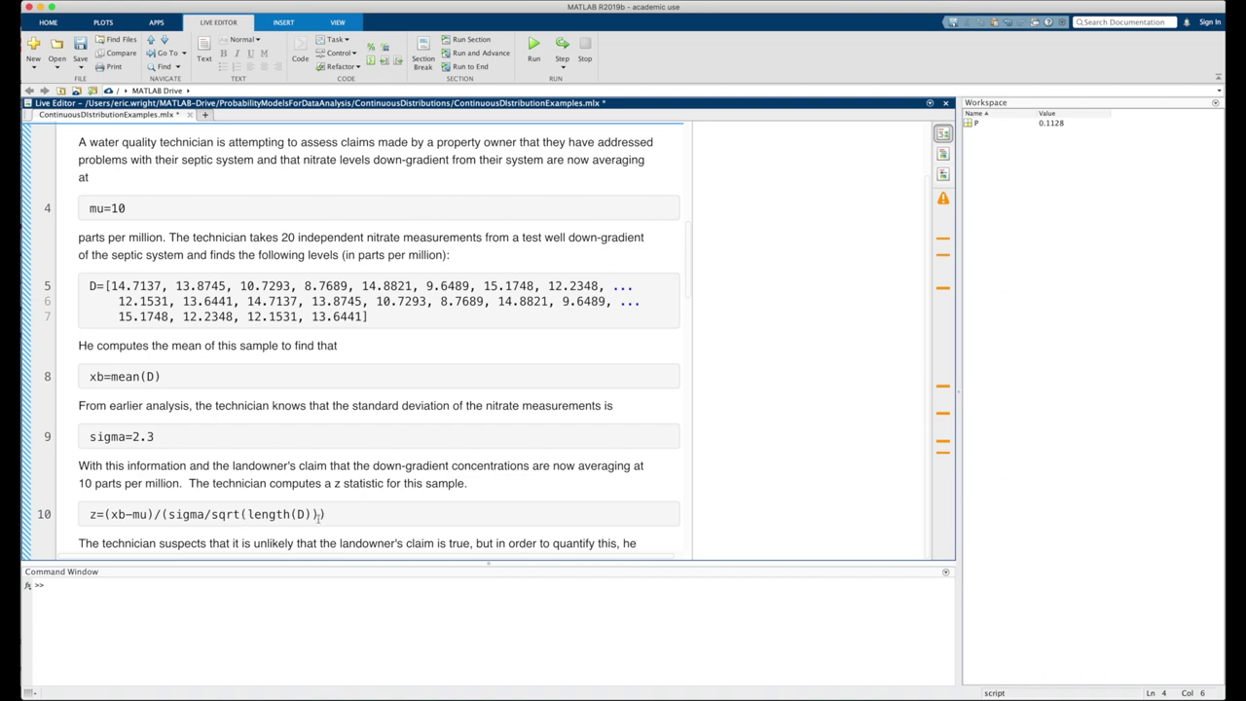
{"action": "left_click_drag", "start_coordinate": [248, 514], "coordinate": [311, 514]}
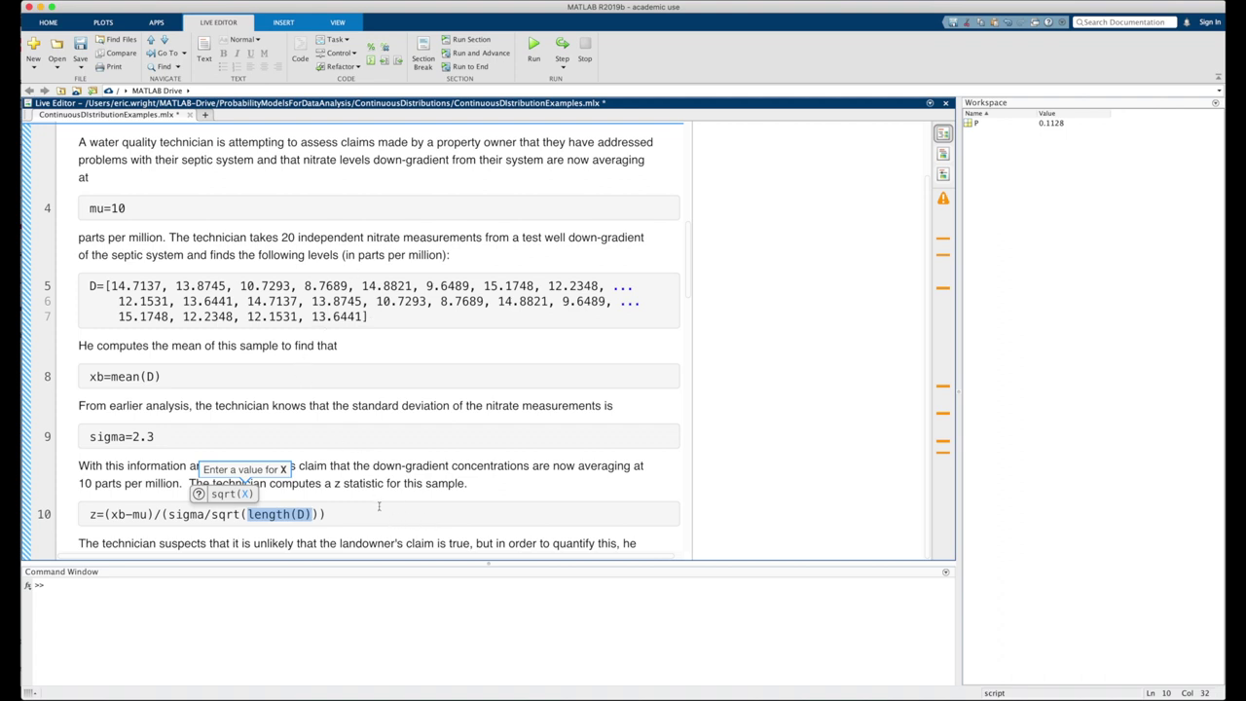
{"action": "key", "text": "End"}
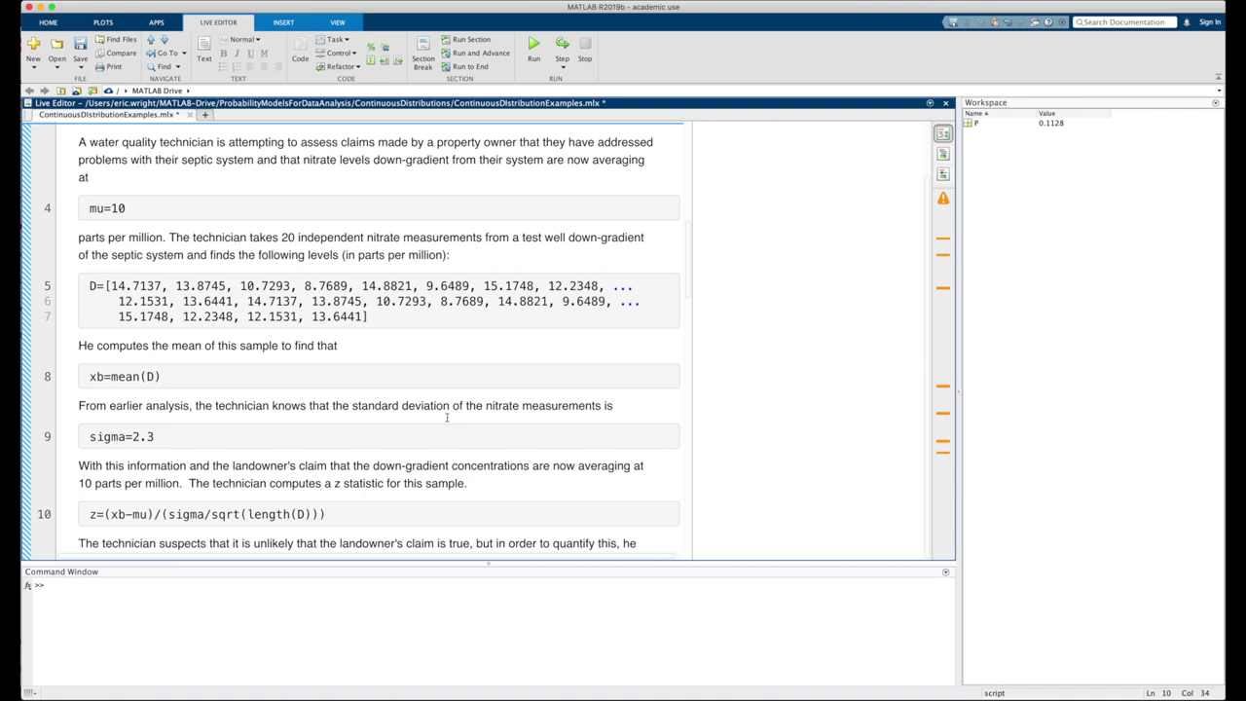
{"action": "scroll", "coordinate": [446, 417], "scroll_direction": "down", "scroll_amount": 1}
{"action": "scroll", "coordinate": [447, 418], "scroll_direction": "down", "scroll_amount": 5}
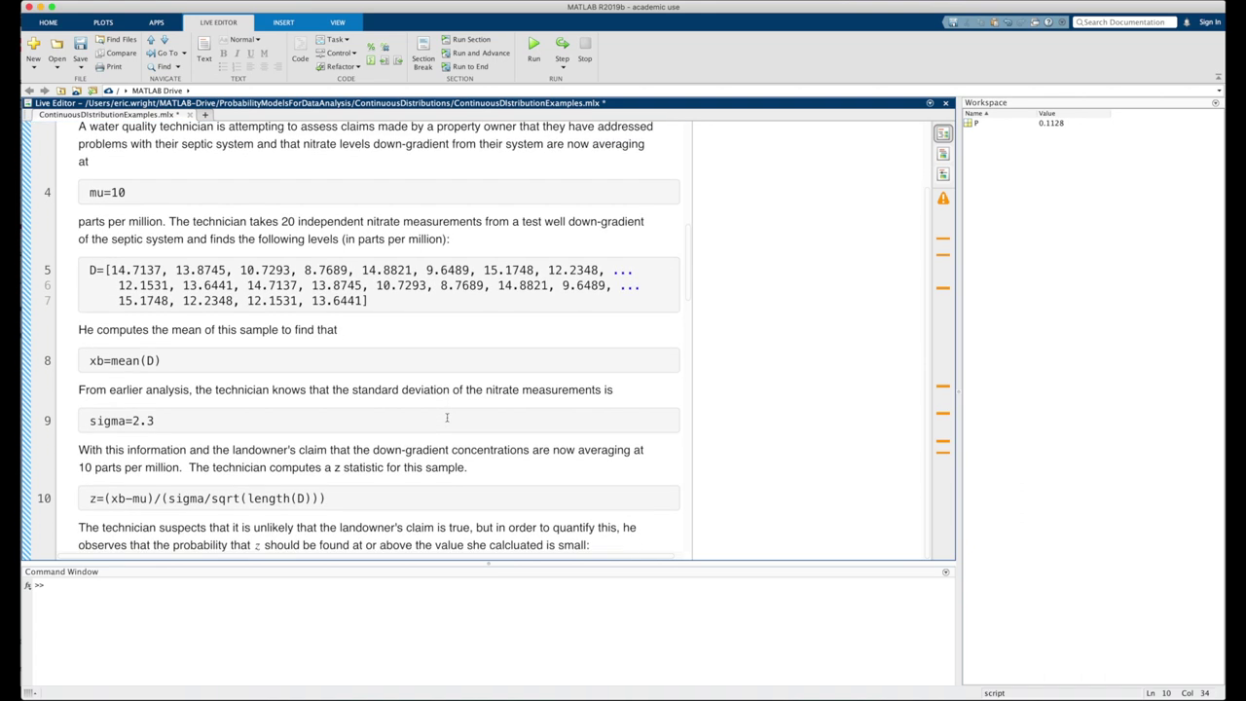
{"action": "scroll", "coordinate": [446, 418], "scroll_direction": "down", "scroll_amount": 1}
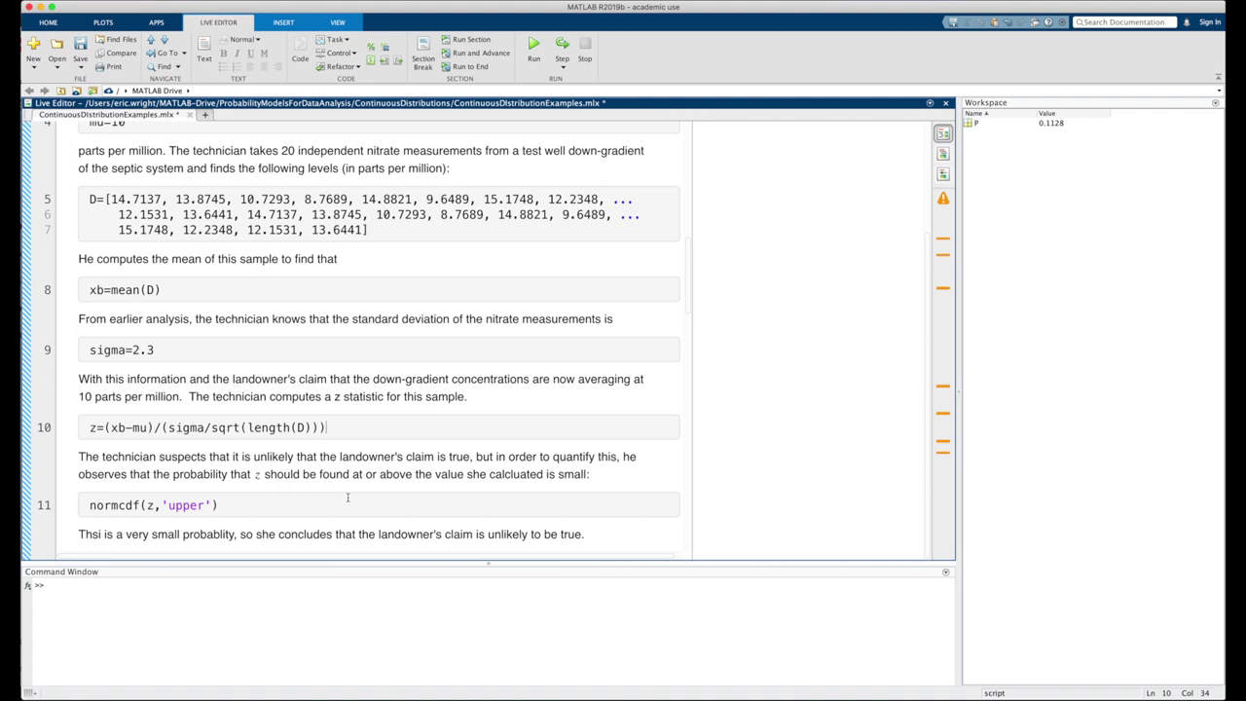
{"action": "left_click", "coordinate": [465, 47]}
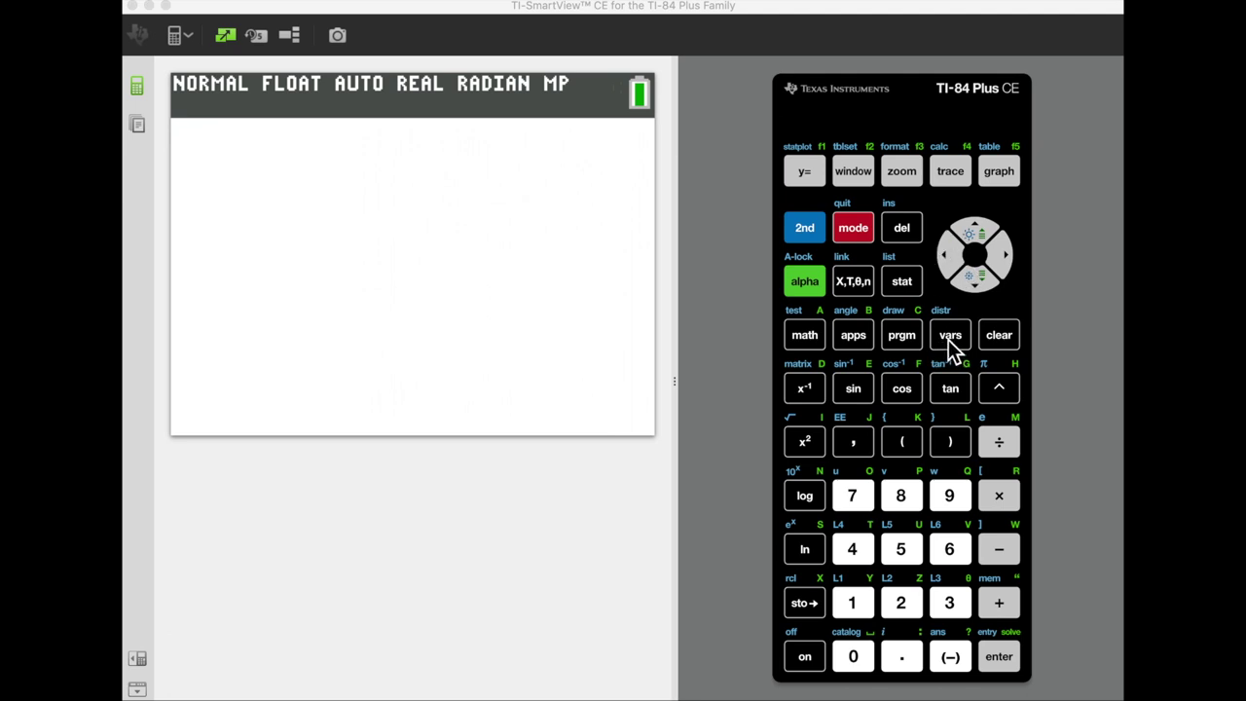
On the TI-84 Plus CE emulator, start a normalcdf calculation with a lower bound of 6 and an upper bound of 1E99
{"action": "left_click", "coordinate": [815, 236]}
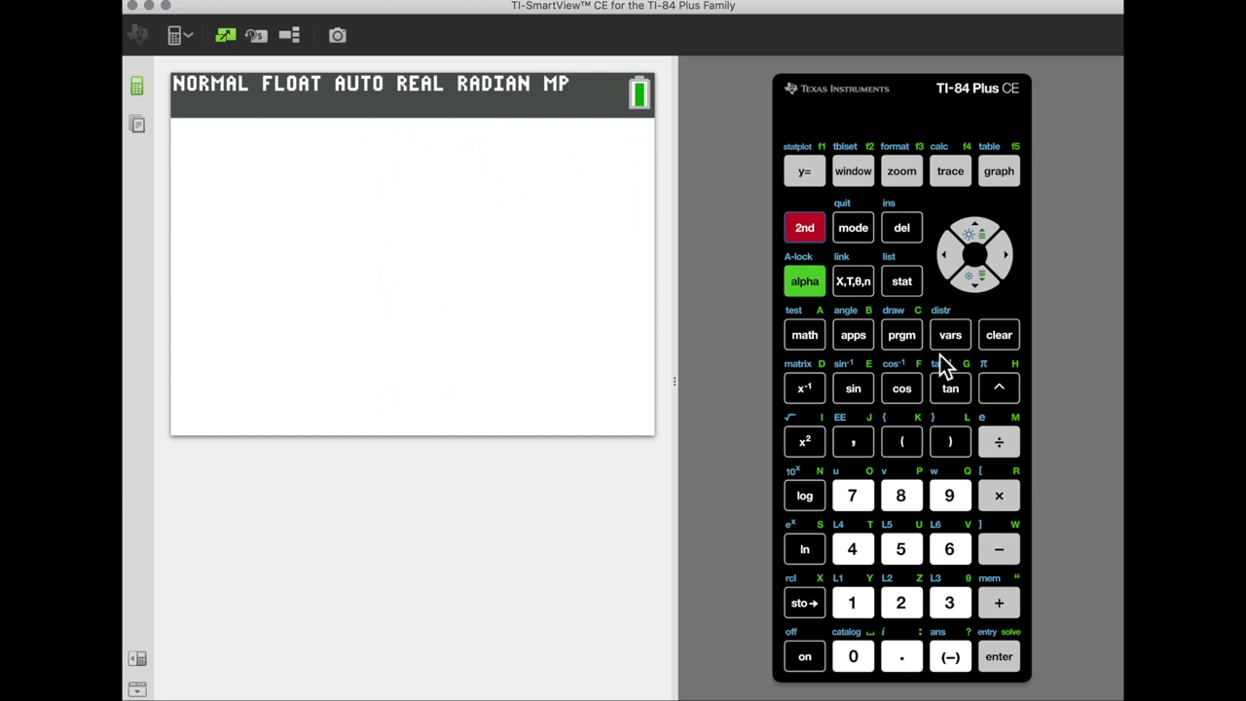
{"action": "left_click", "coordinate": [949, 345]}
{"action": "key", "text": "Down"}
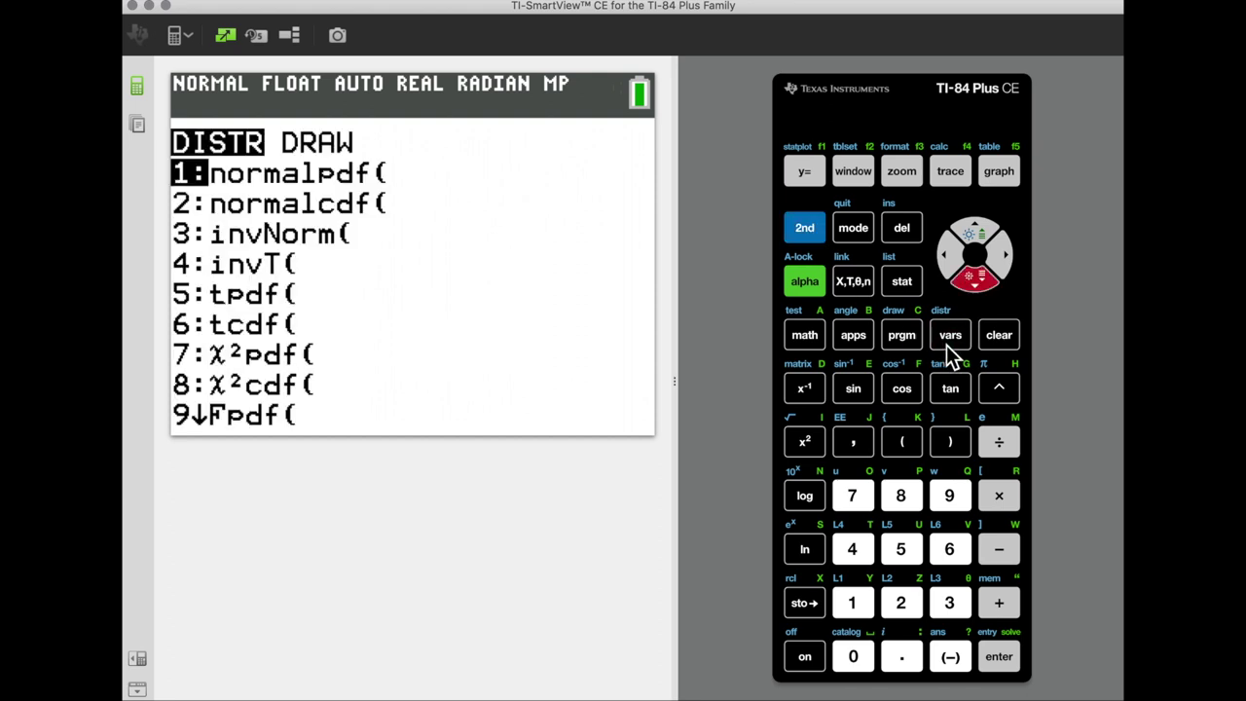
{"action": "key", "text": "Return"}
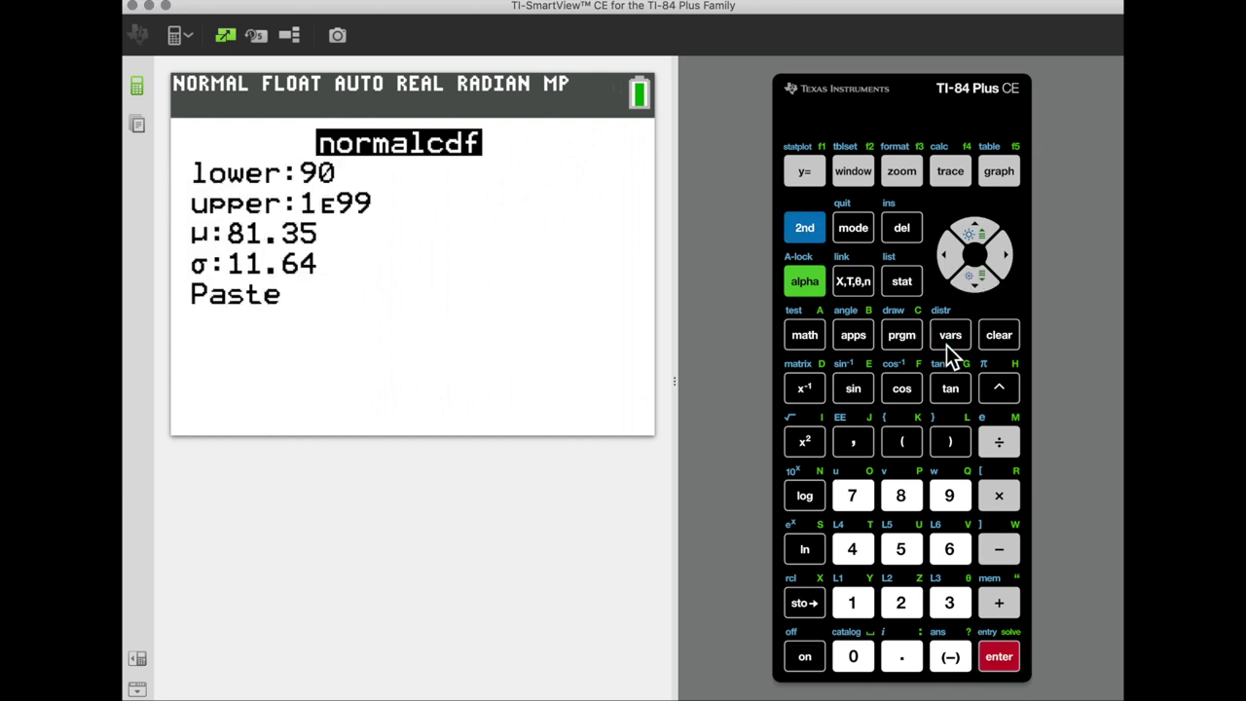
{"action": "type", "text": "6"}
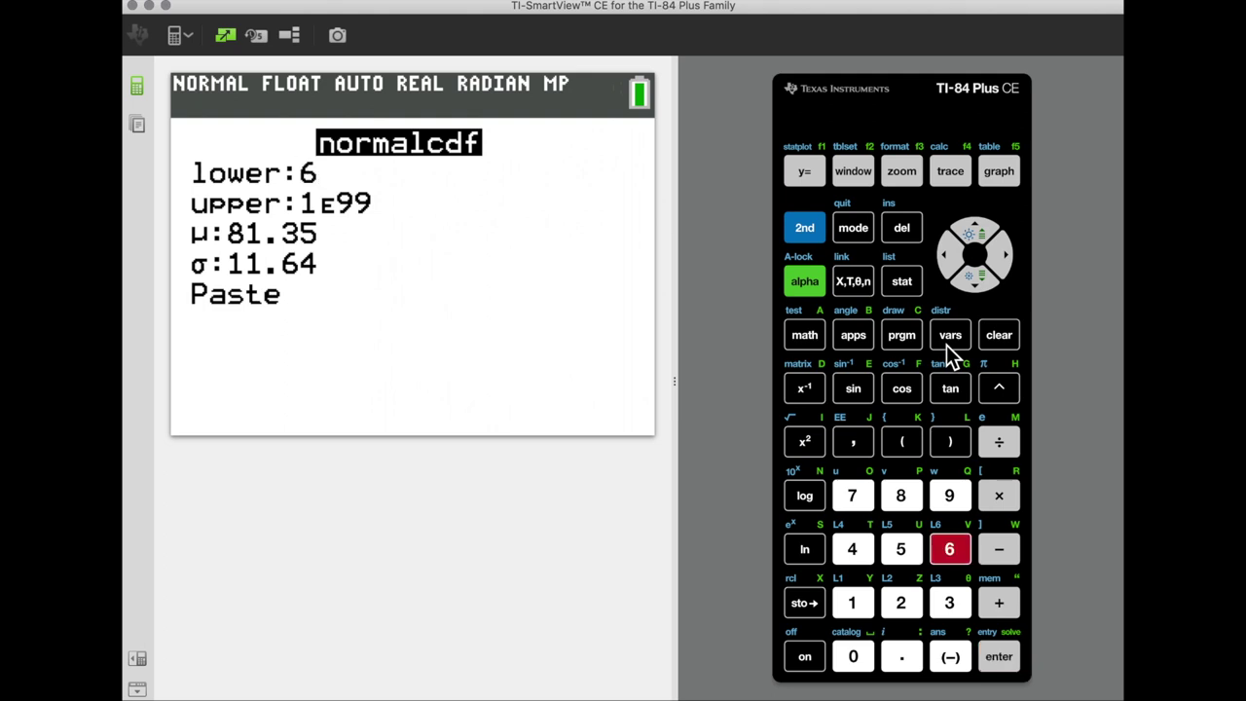
{"action": "key", "text": "Return"}
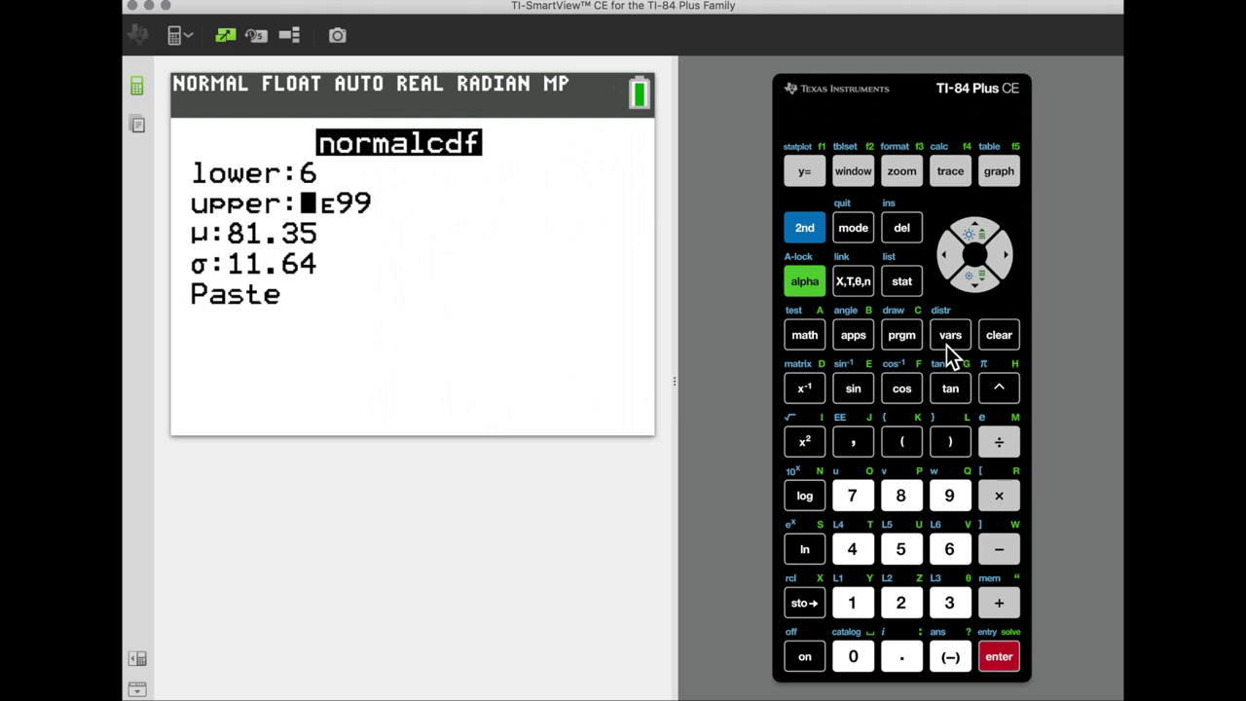
{"action": "key", "text": "Return"}
Set the normalcdf mean to 5.6934 and standard deviation to 0.7999/√(10), and evaluate the expression
{"action": "type", "text": "5.6934"}
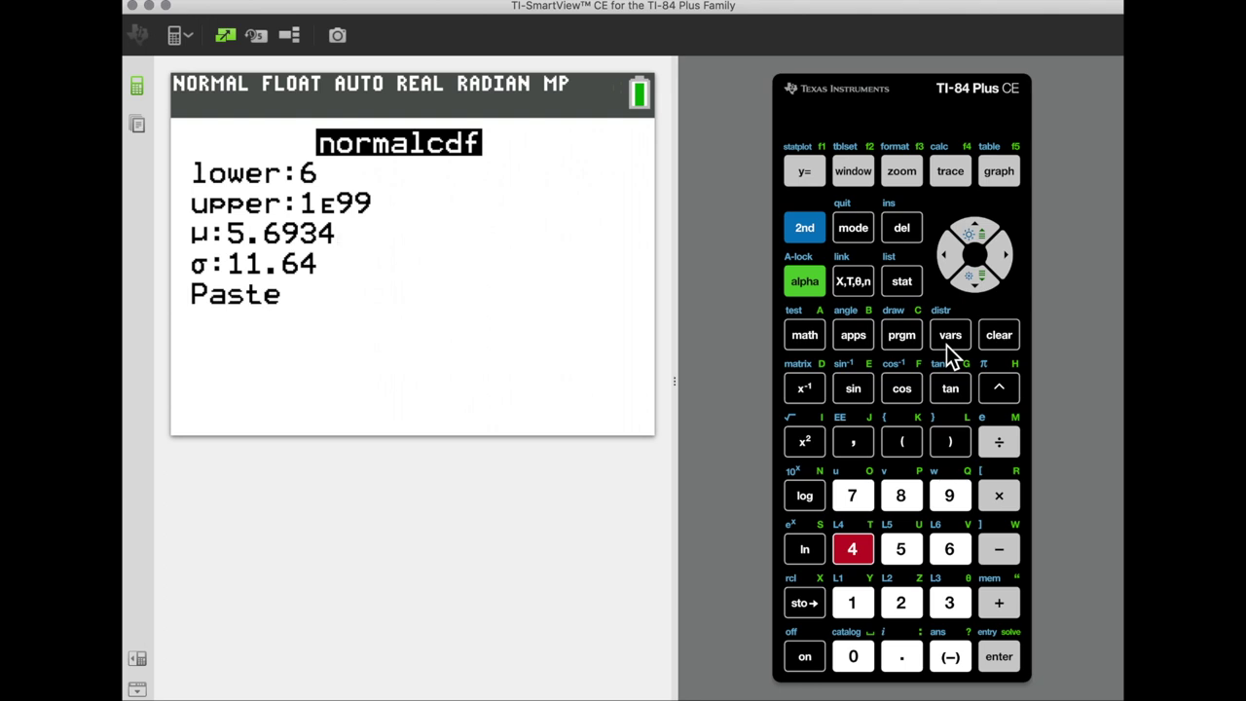
{"action": "key", "text": "Down"}
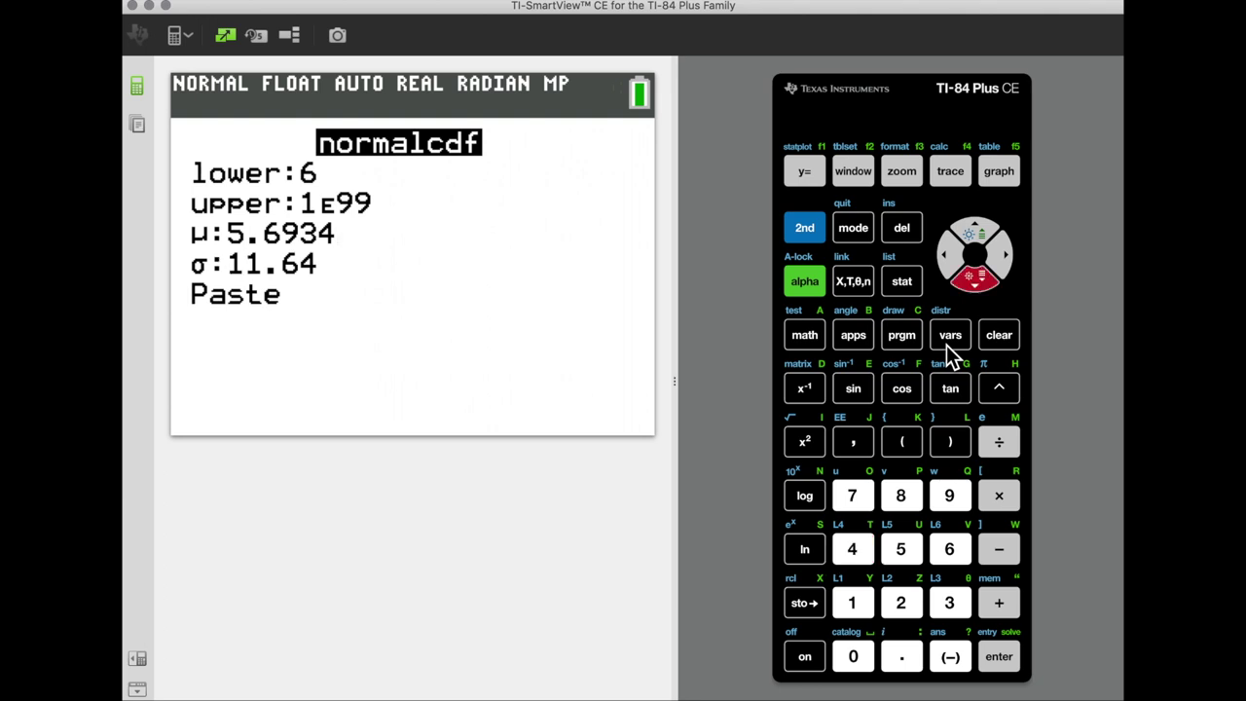
{"action": "type", "text": "0.7"}
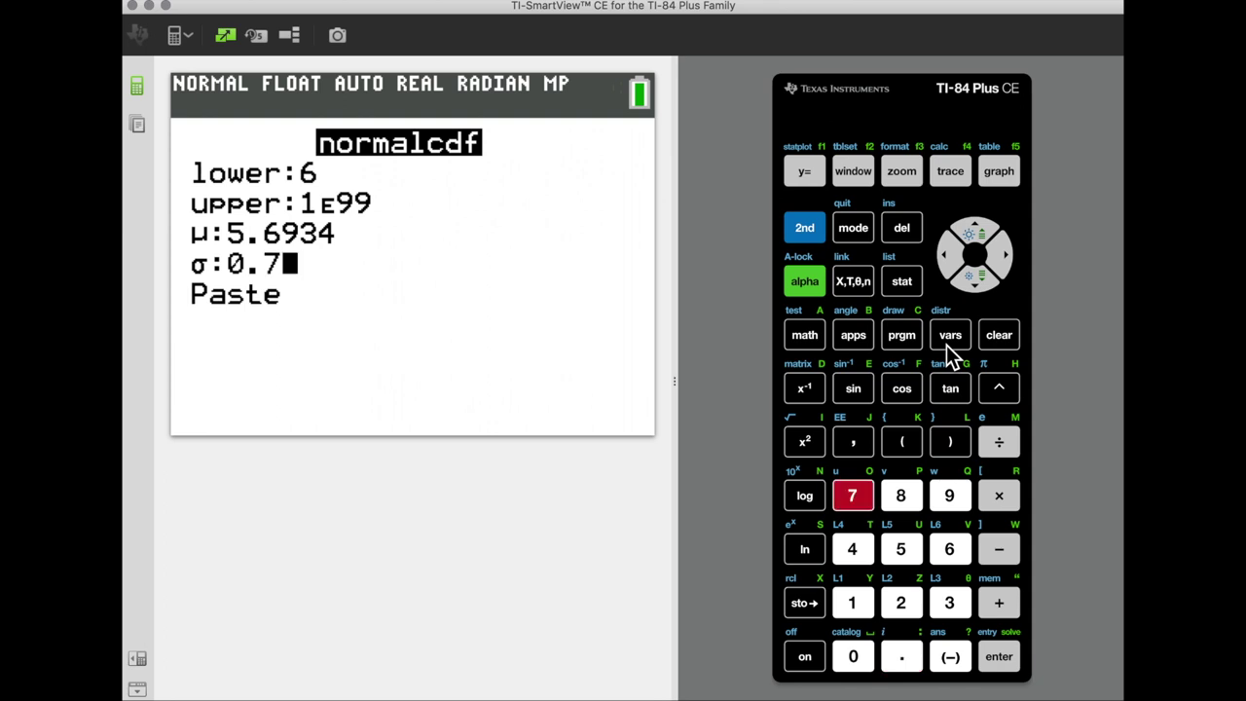
{"action": "type", "text": "999/"}
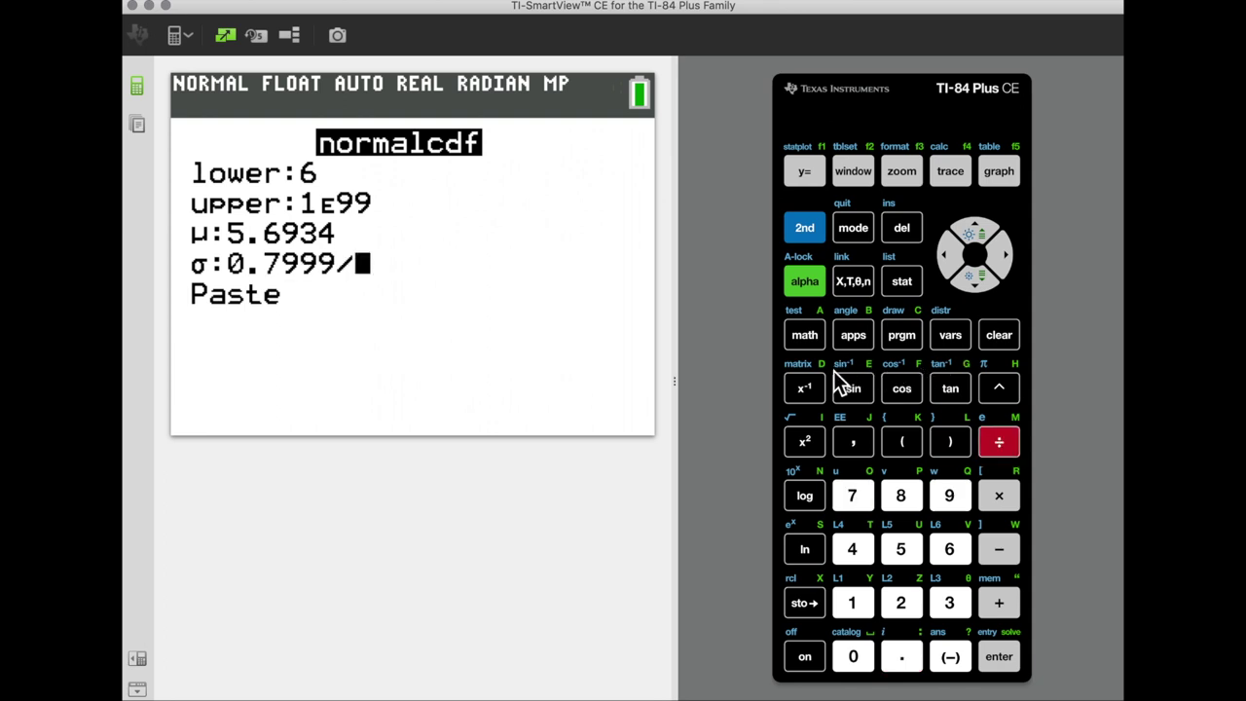
{"action": "left_click", "coordinate": [823, 232]}
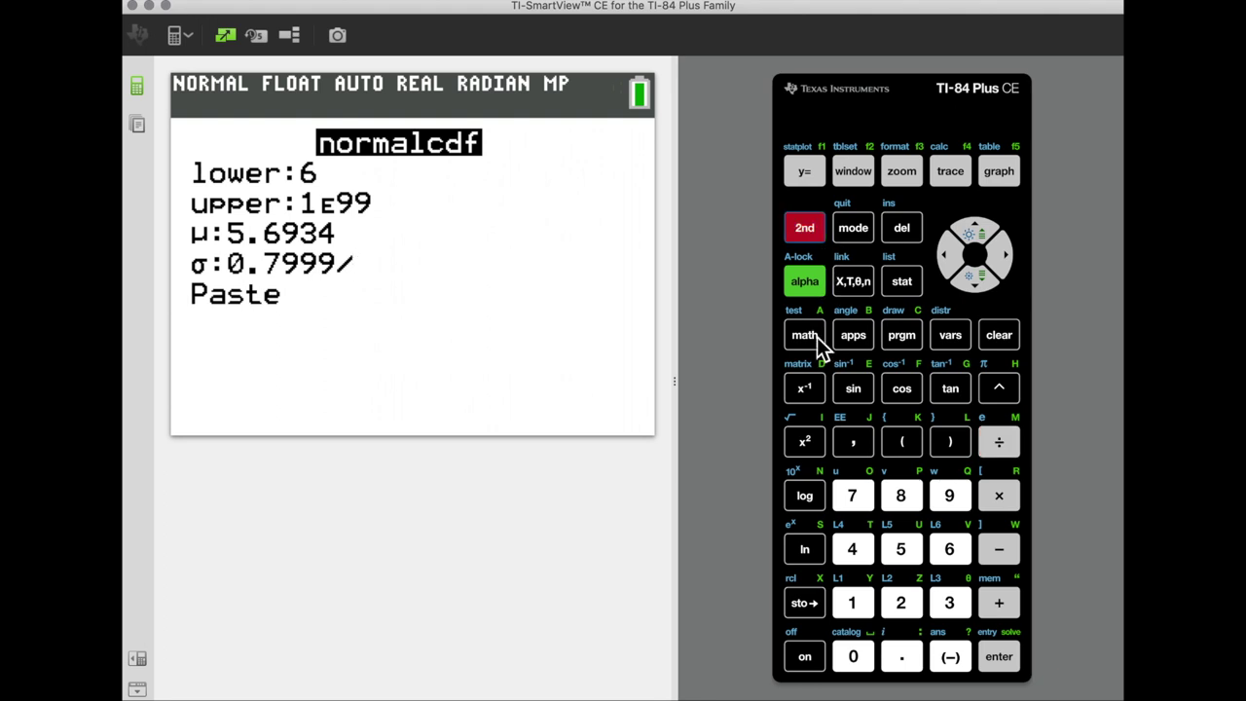
{"action": "left_click", "coordinate": [804, 441]}
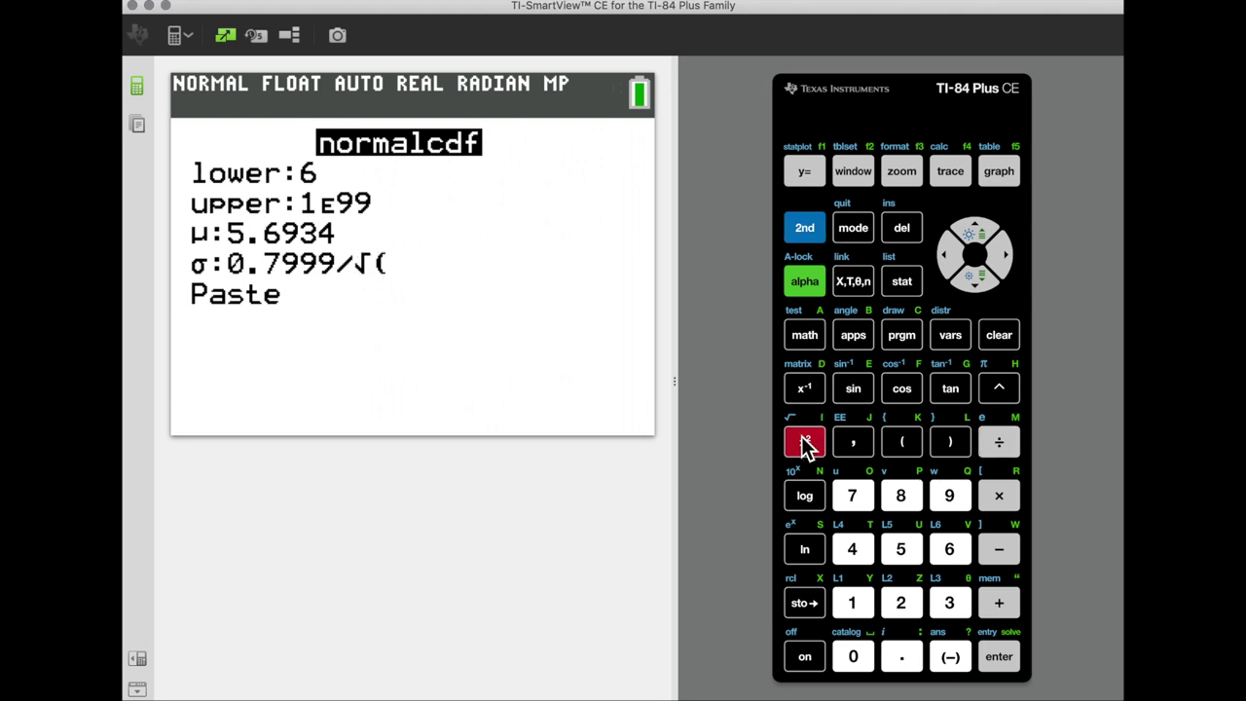
{"action": "type", "text": "10)"}
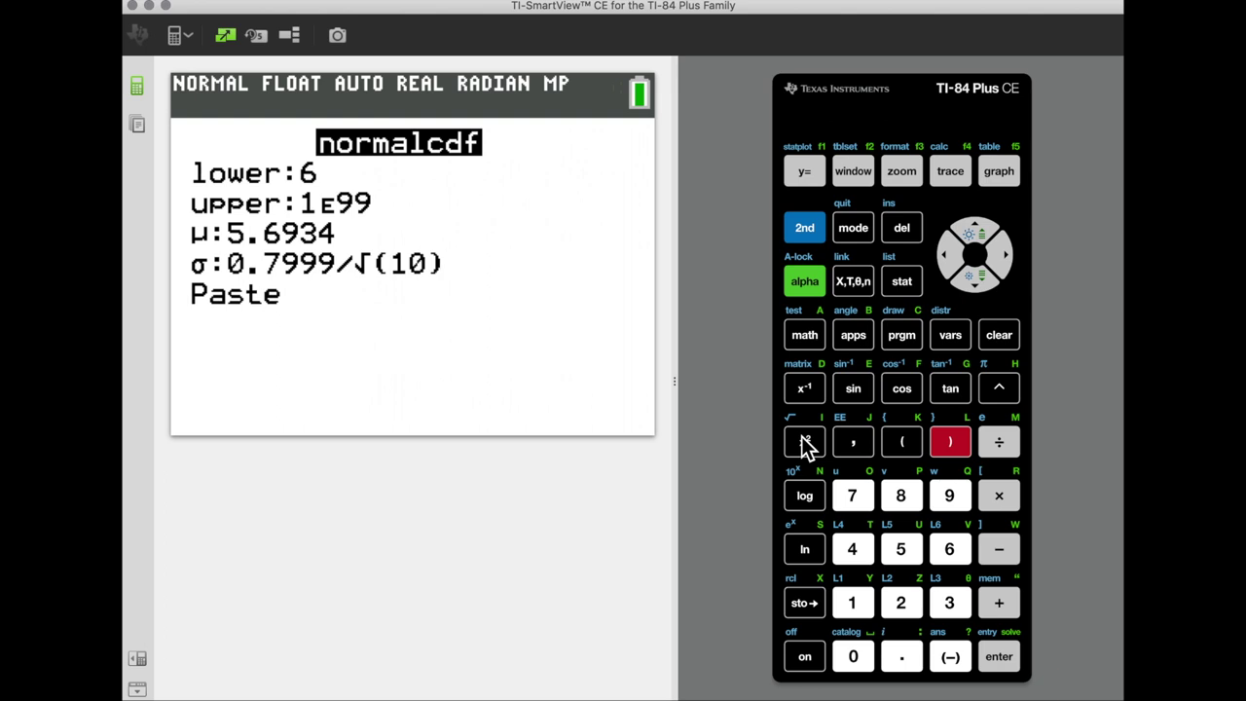
{"action": "key", "text": "Return"}
{"action": "key", "text": "Return"}
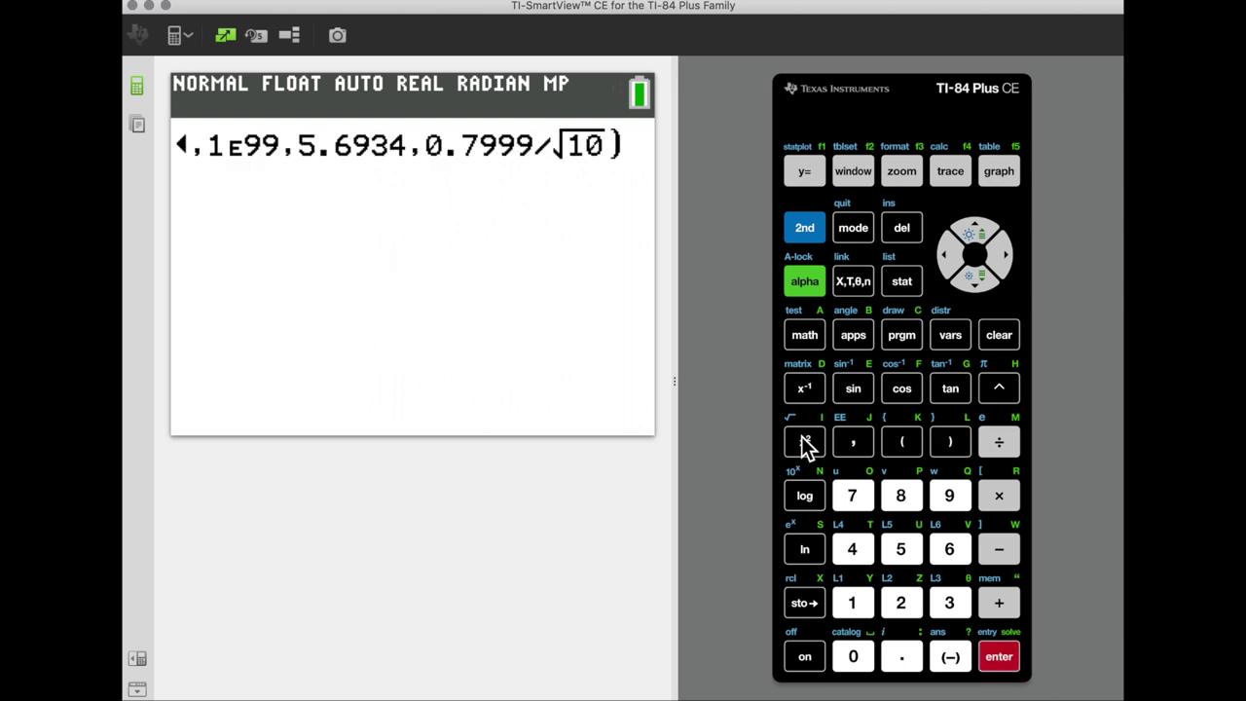
{"action": "key", "text": "Return"}
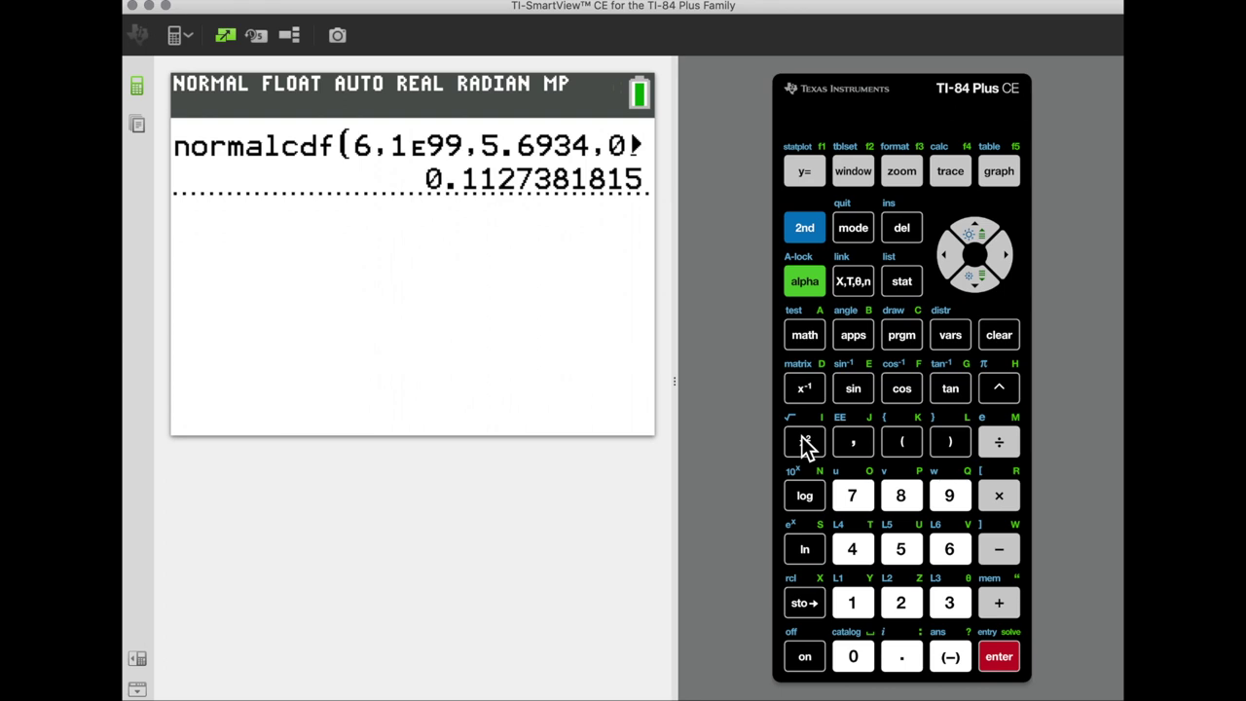
Leave the finished calculation and open the statistics list editor with the nitrate measurements in L1
{"action": "left_click", "coordinate": [519, 262]}
{"action": "key", "text": "Escape"}
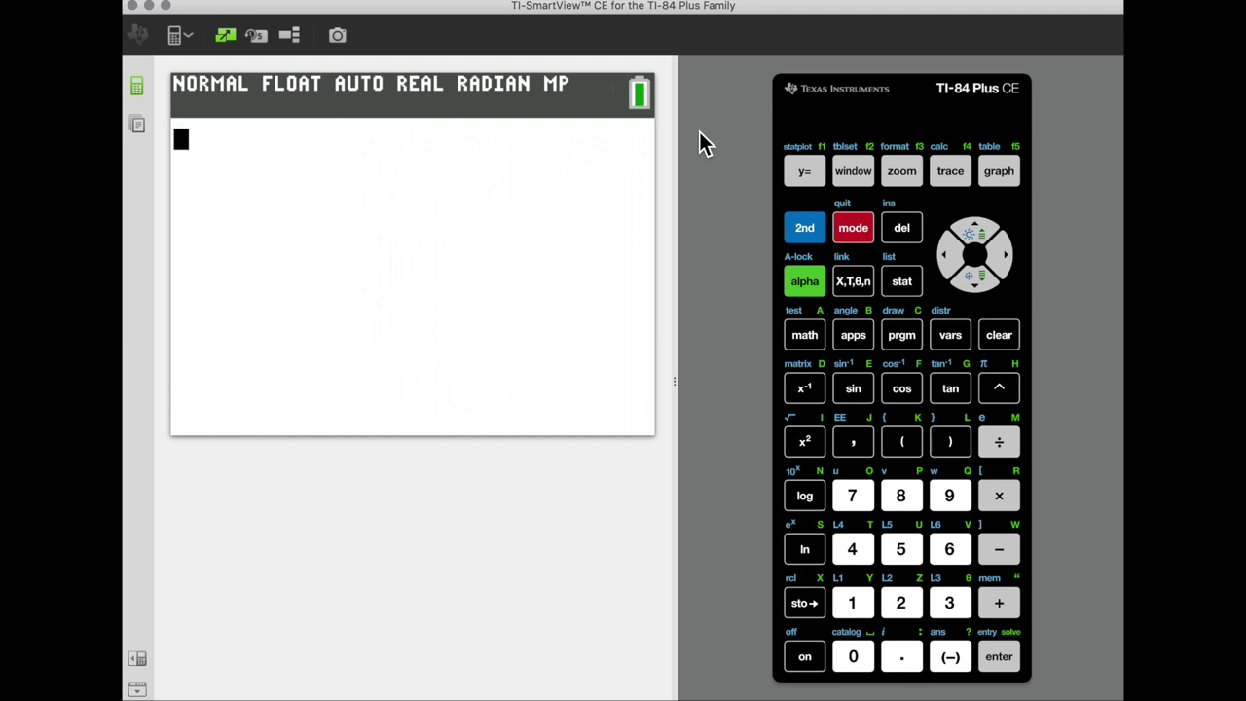
{"action": "left_click", "coordinate": [813, 233]}
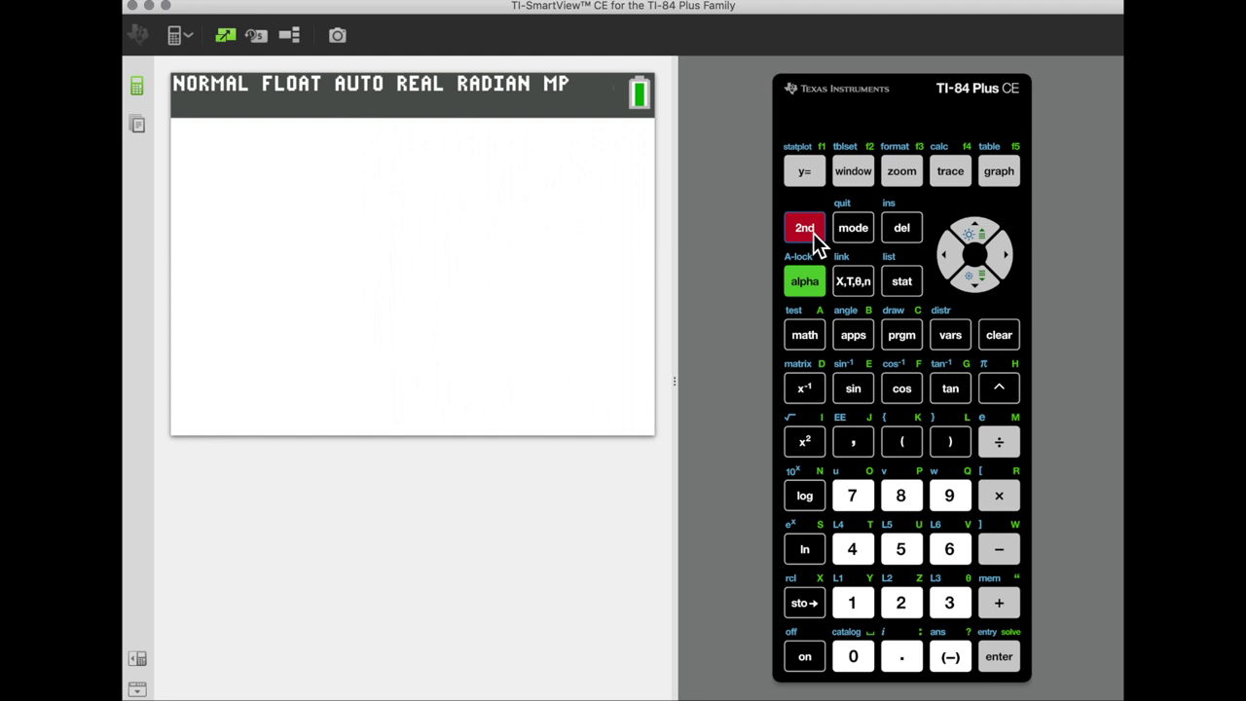
{"action": "left_click", "coordinate": [893, 282]}
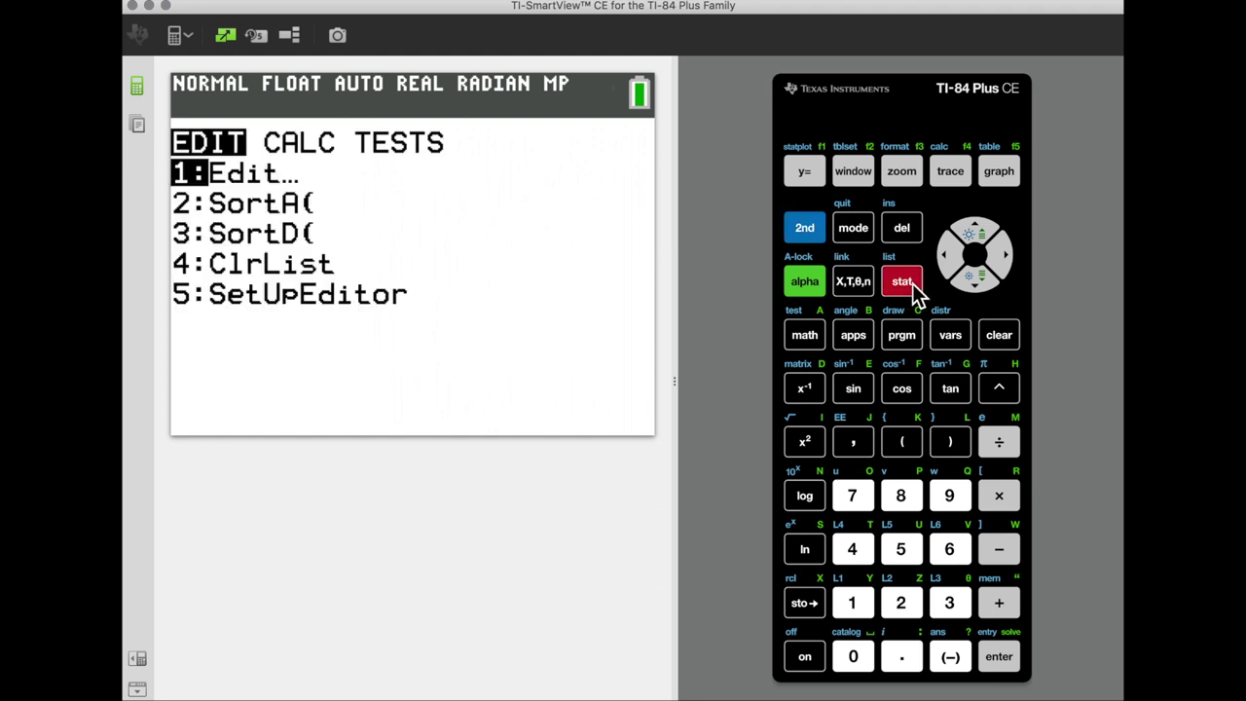
{"action": "key", "text": "Return"}
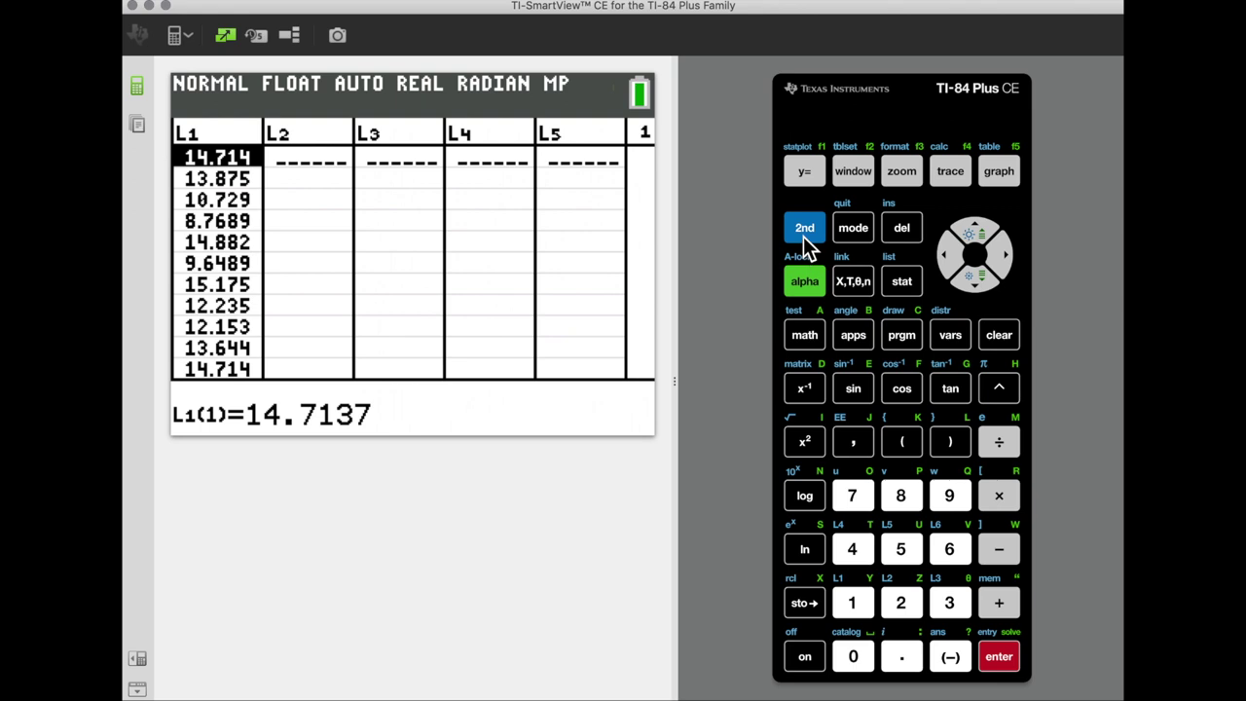
Calculate 1-Var Stats for list L1 with no frequency list, and quit to the home screen
{"action": "left_click", "coordinate": [899, 288]}
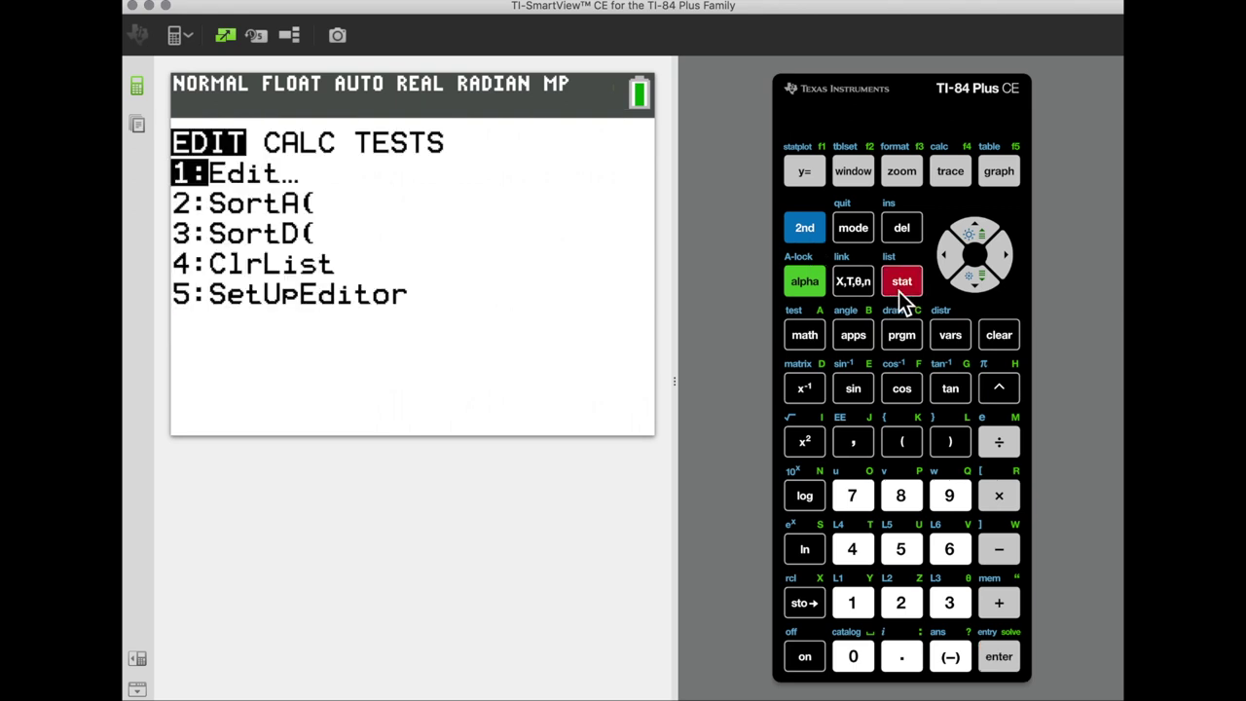
{"action": "key", "text": "Right"}
{"action": "key", "text": "Return"}
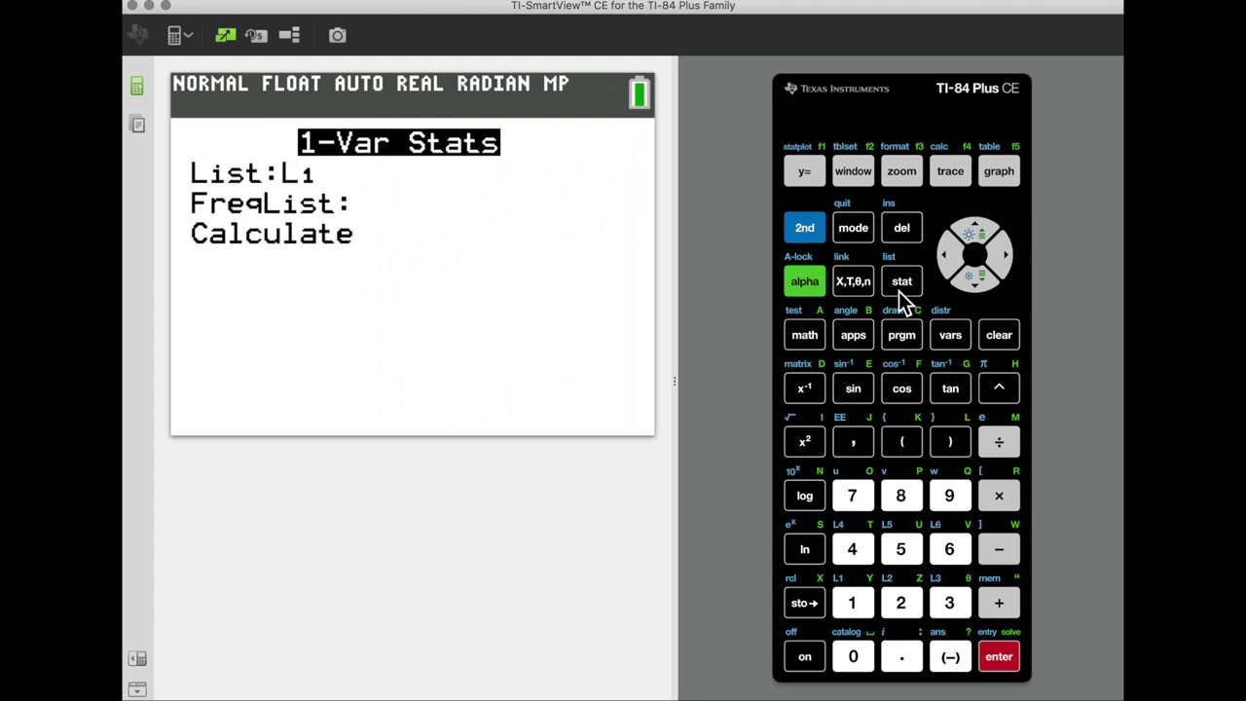
{"action": "key", "text": "Down"}
{"action": "key", "text": "Down"}
{"action": "key", "text": "Return"}
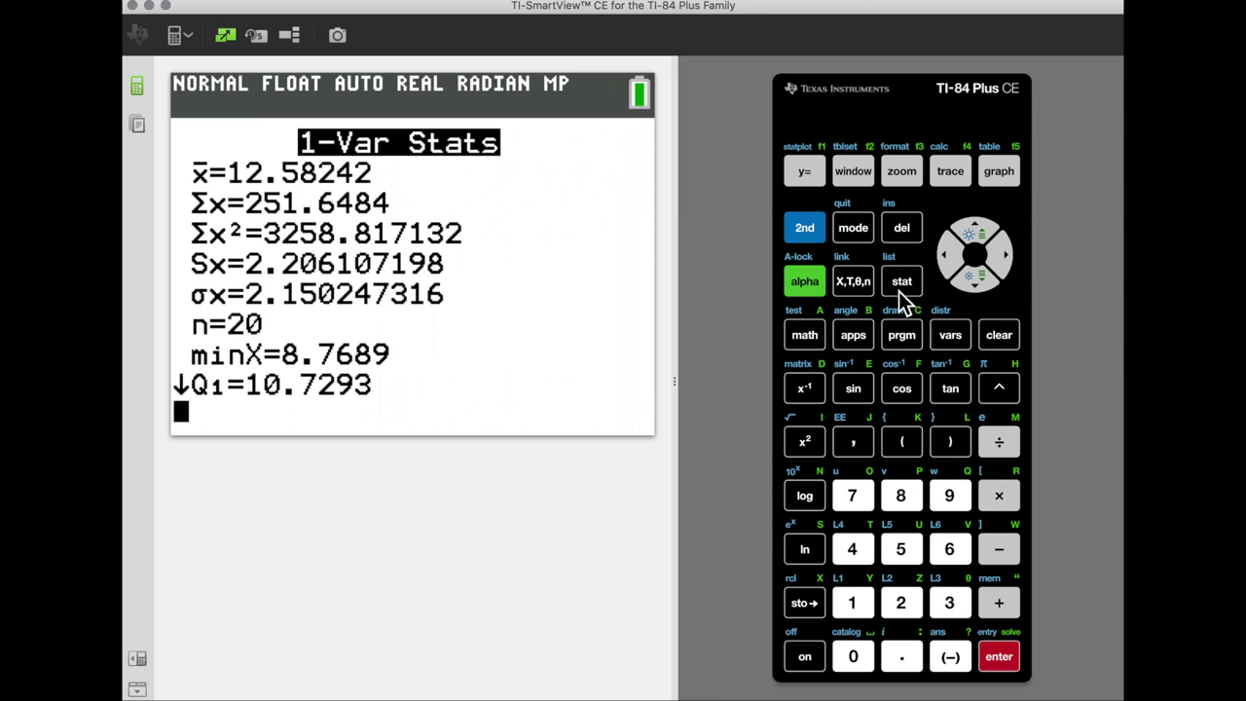
{"action": "left_click", "coordinate": [806, 231]}
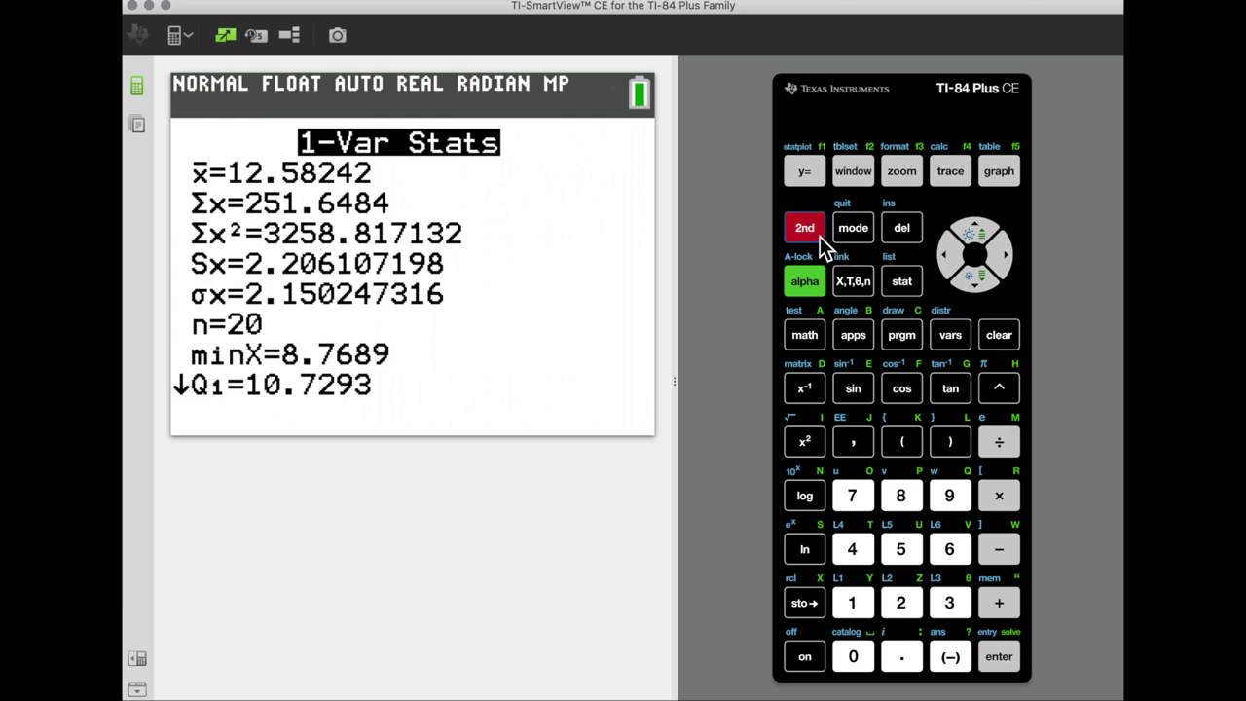
{"action": "left_click", "coordinate": [848, 233]}
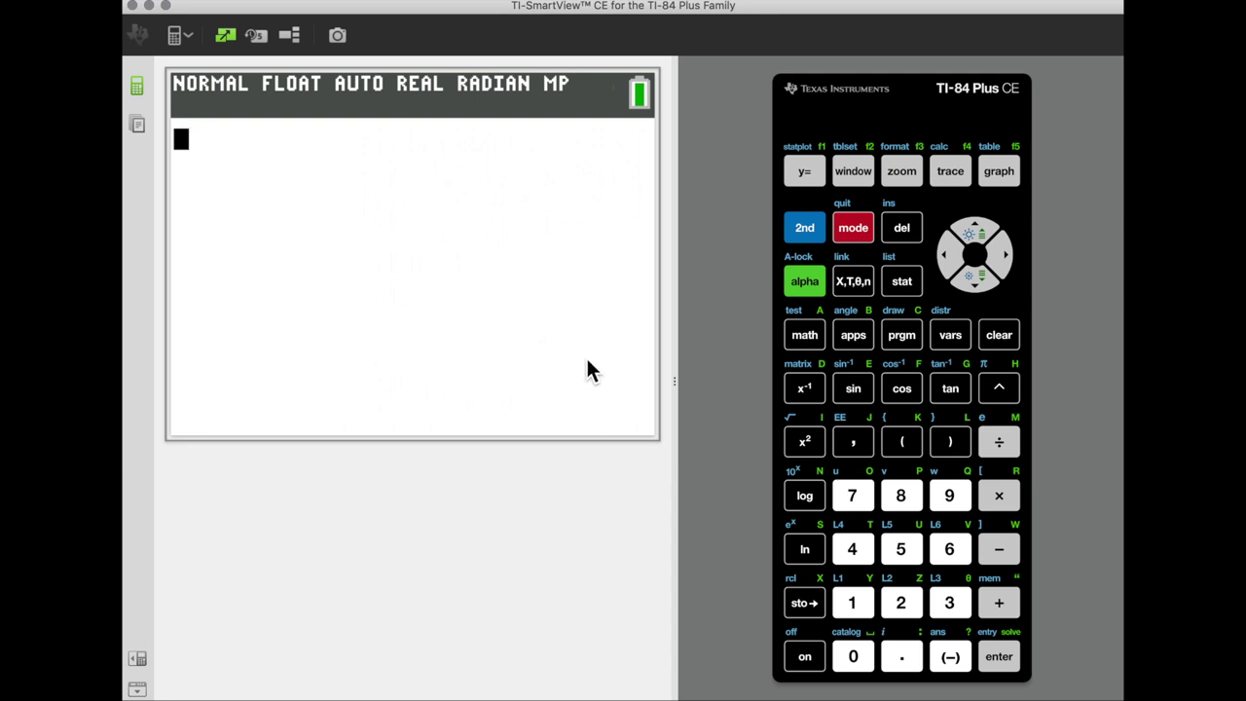
Begin the z-statistic expression with the numerator (x̄−10), inserting x̄ from the calculator's stored statistics variables
{"action": "left_click", "coordinate": [905, 443]}
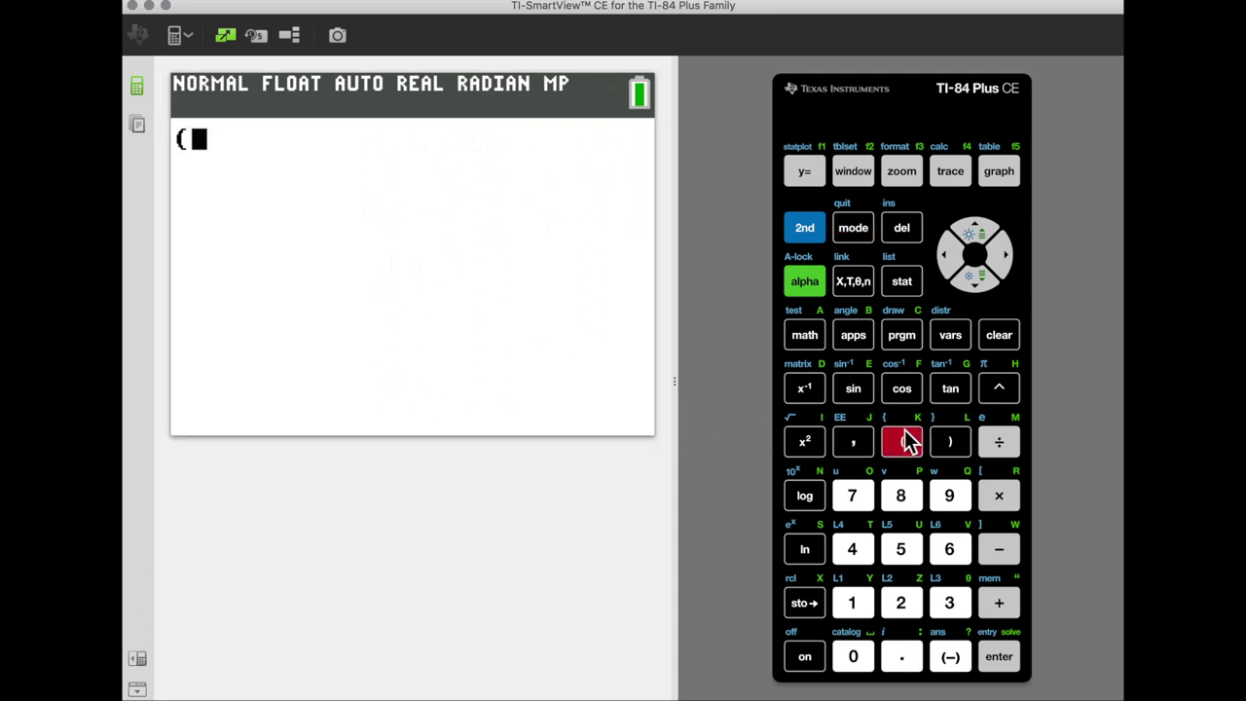
{"action": "left_click", "coordinate": [957, 340]}
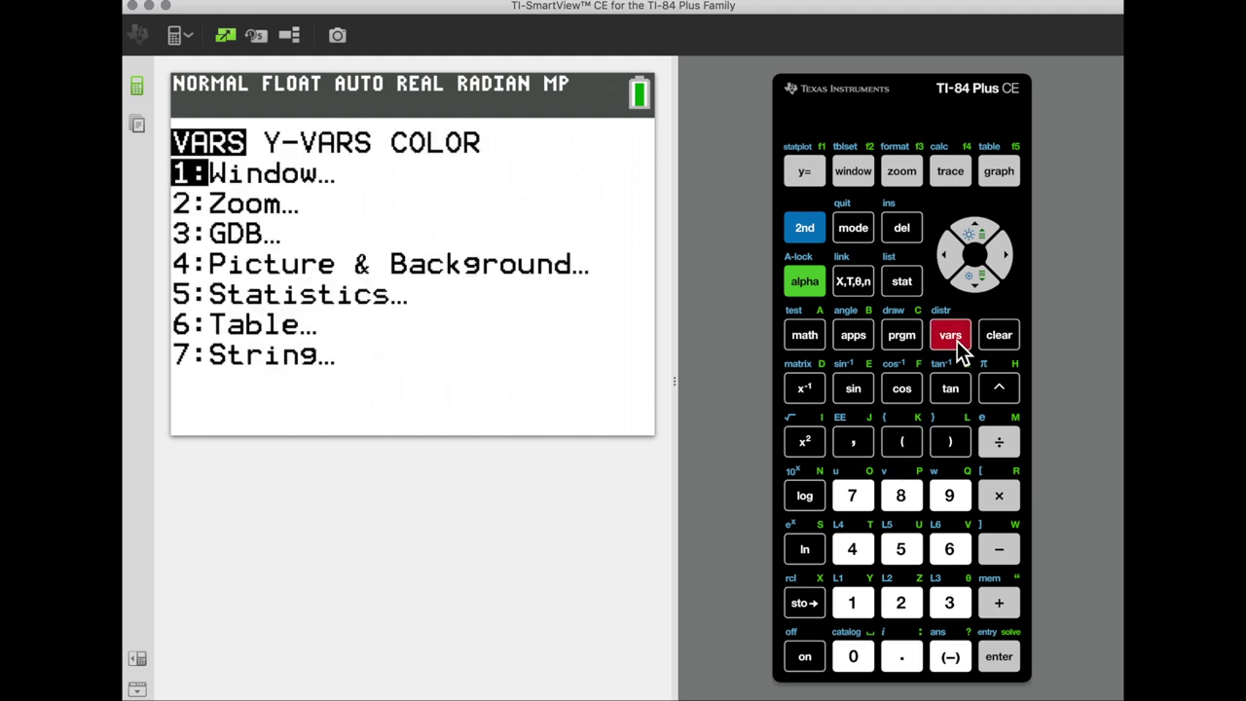
{"action": "key", "text": "Down"}
{"action": "key", "text": "Down"}
{"action": "key", "text": "Down"}
{"action": "key", "text": "Down"}
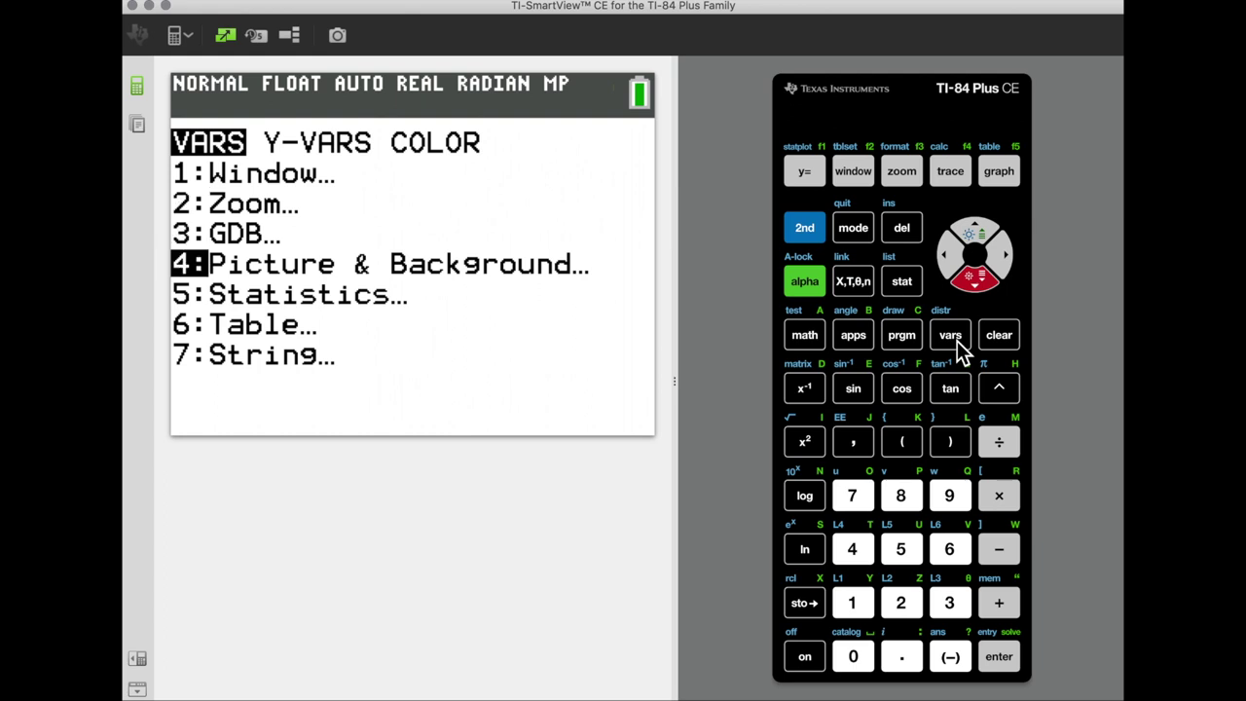
{"action": "key", "text": "Return"}
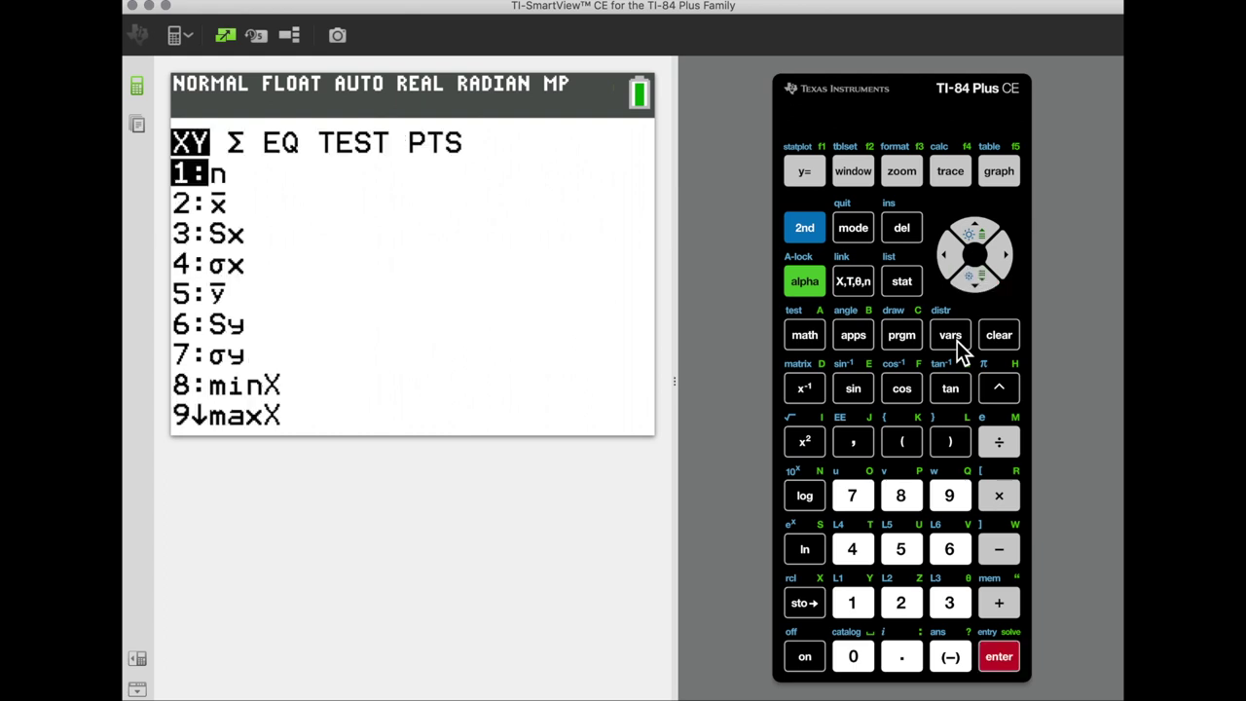
{"action": "key", "text": "Down"}
{"action": "key", "text": "Return"}
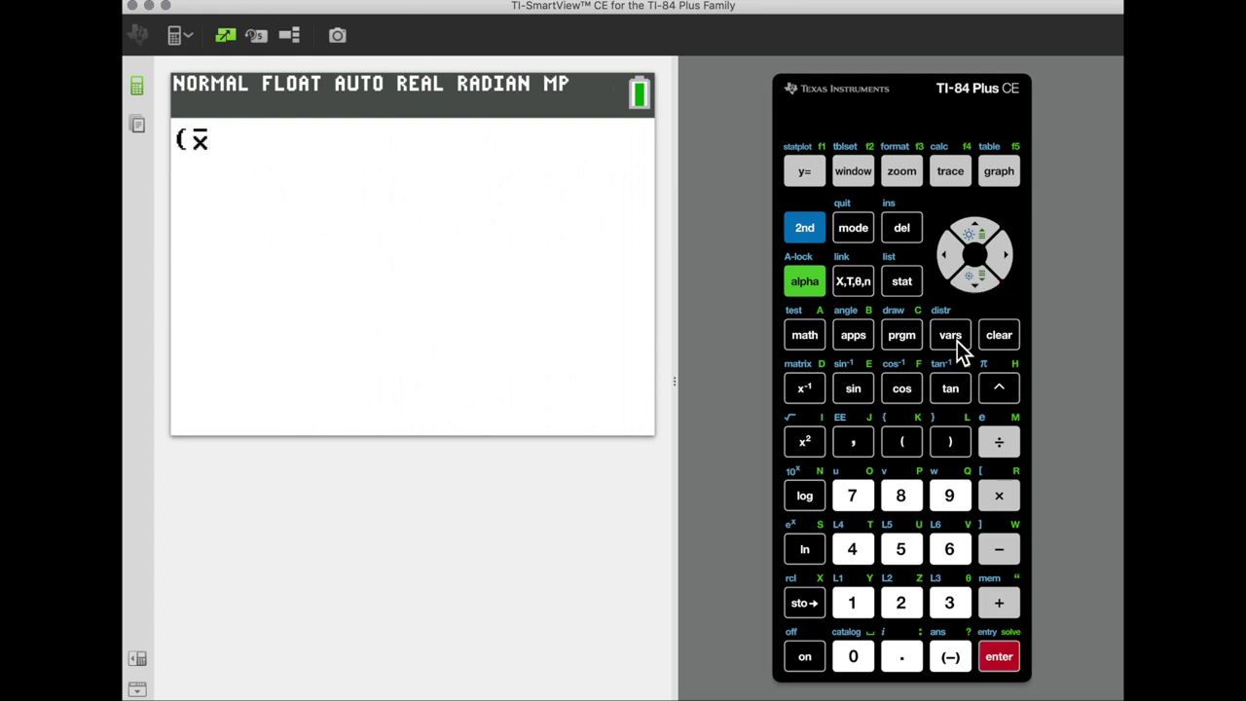
{"action": "key", "text": "minus"}
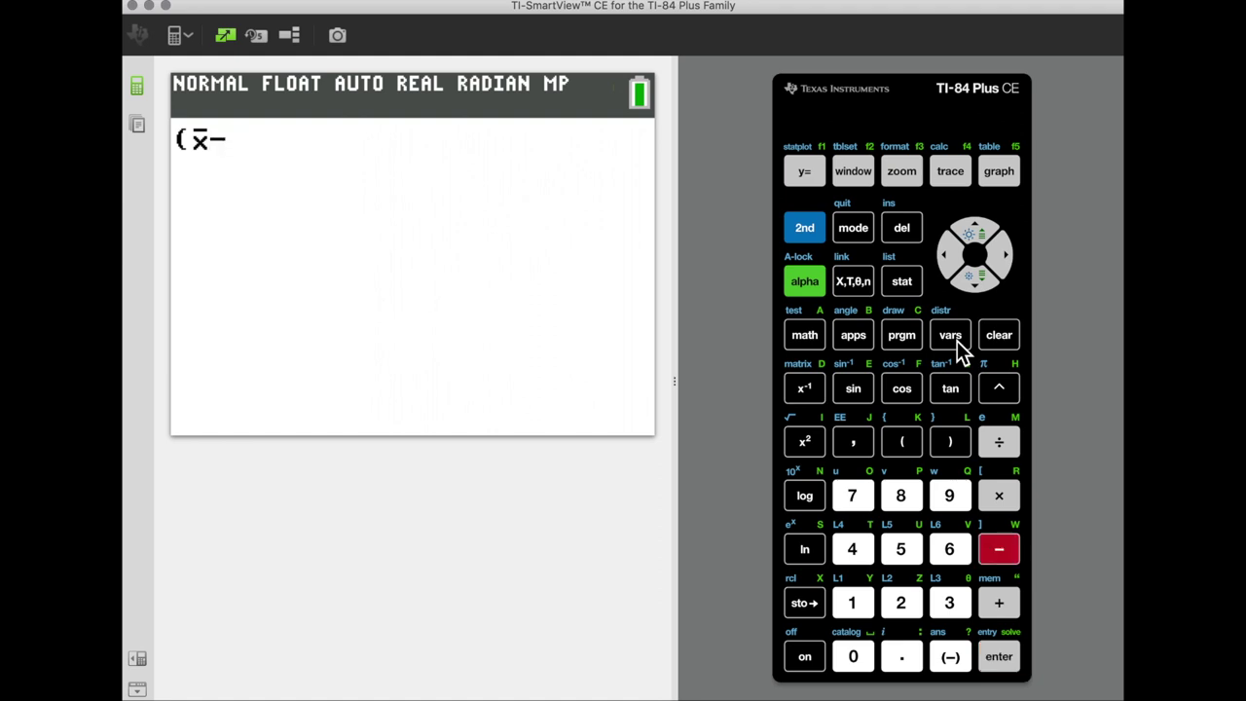
{"action": "type", "text": "10"}
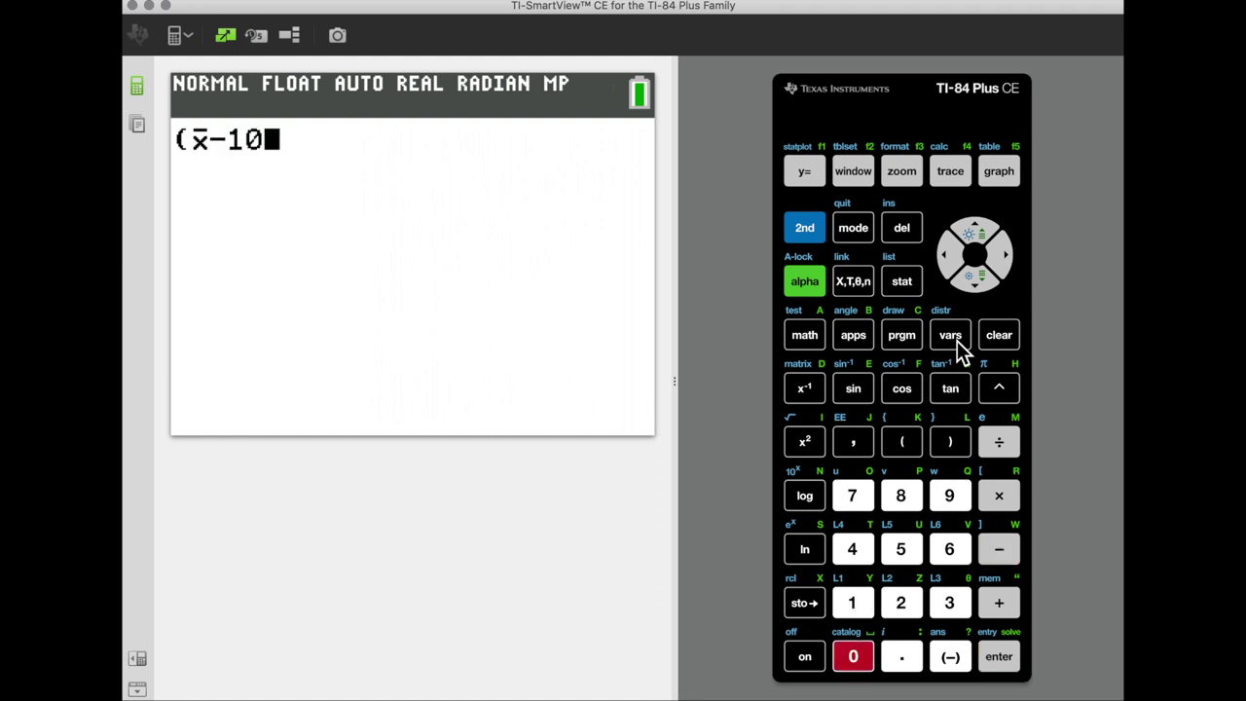
{"action": "type", "text": ")"}
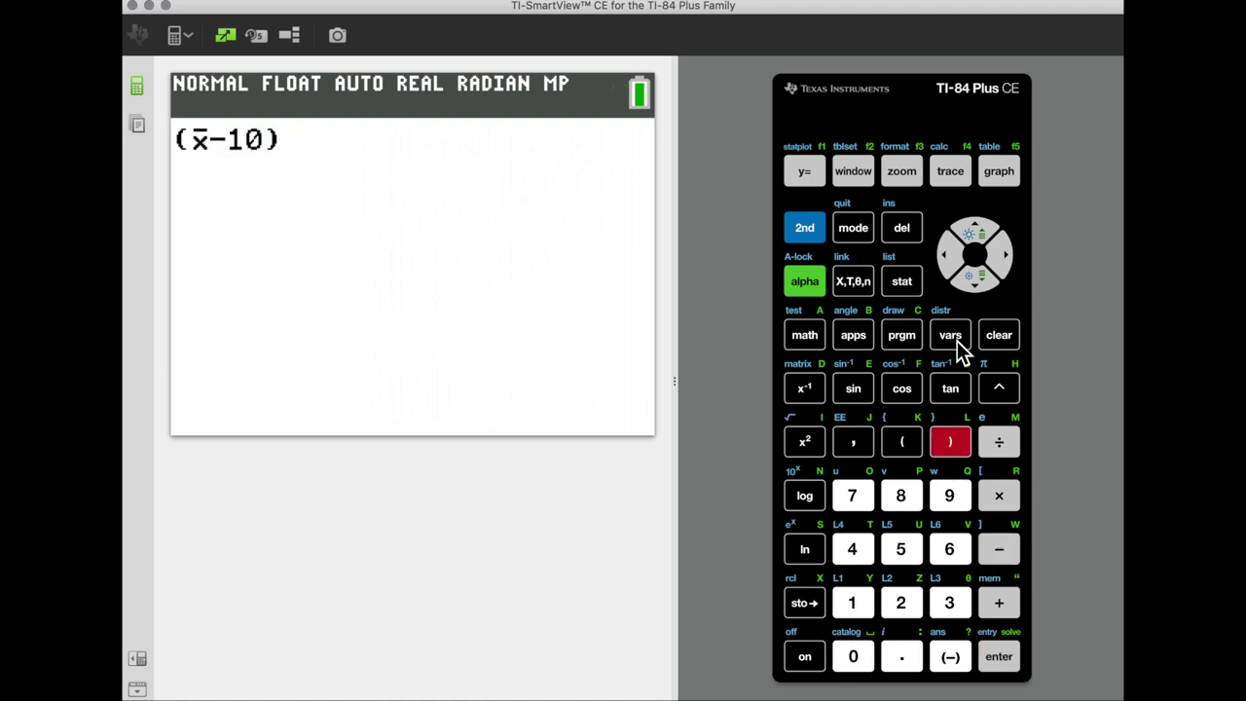
Divide the numerator by (2.3/√20), keeping the closing parenthesis outside the root, and evaluate the z statistic
{"action": "type", "text": "/("}
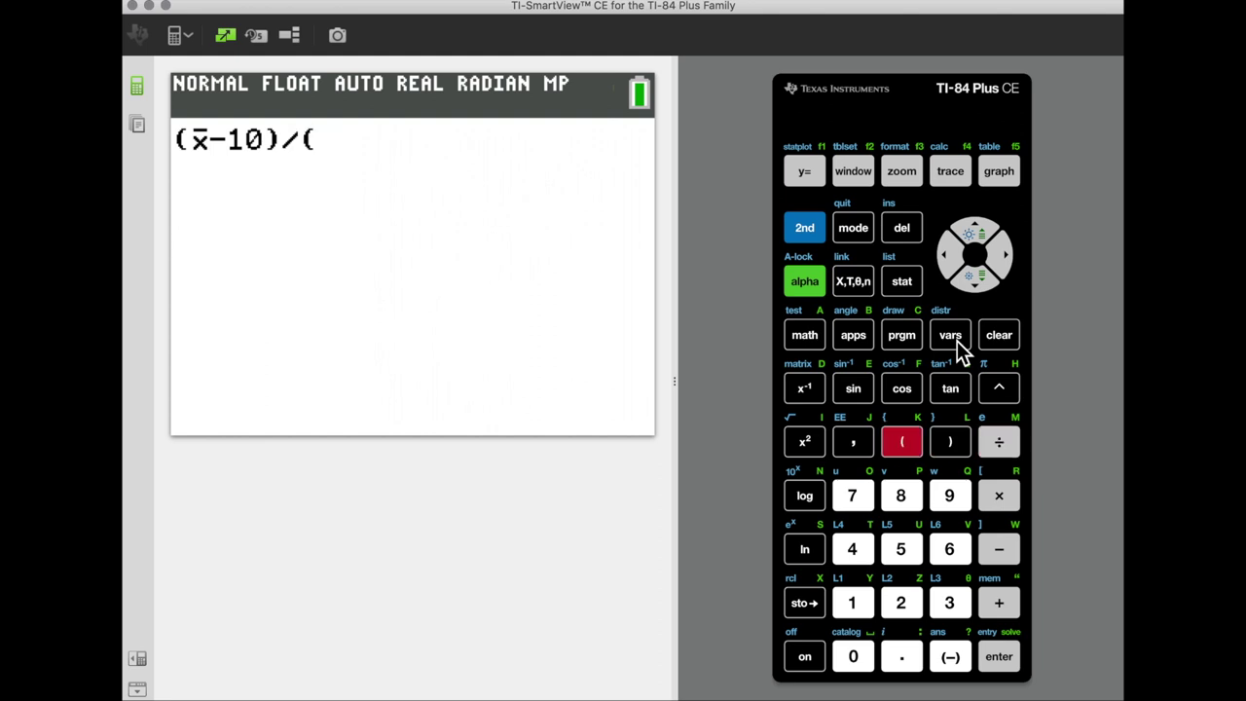
{"action": "type", "text": "2.3"}
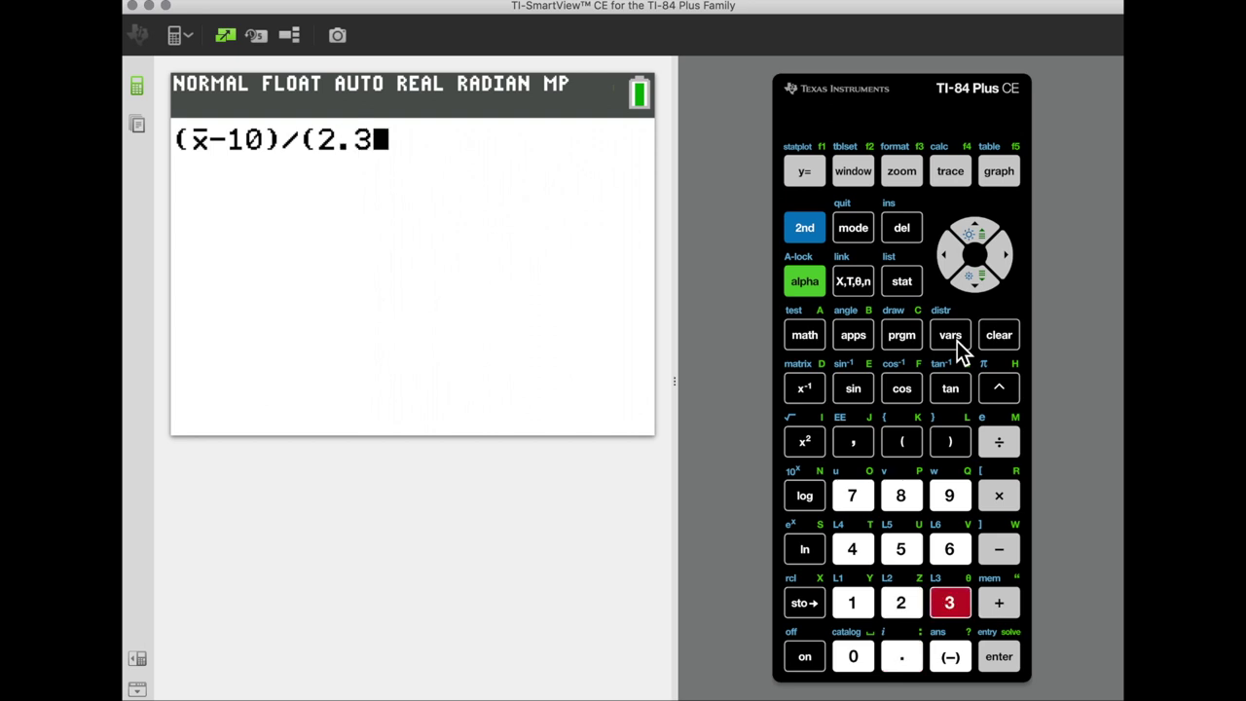
{"action": "type", "text": "/"}
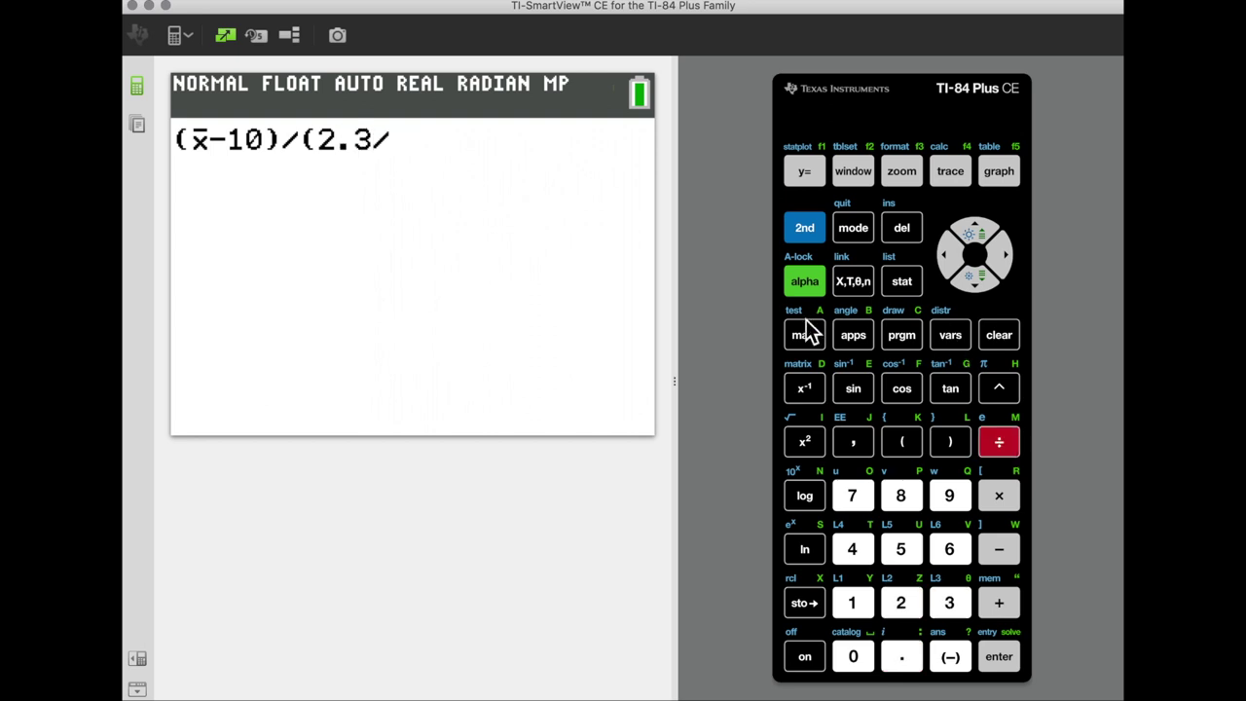
{"action": "key", "text": "shift"}
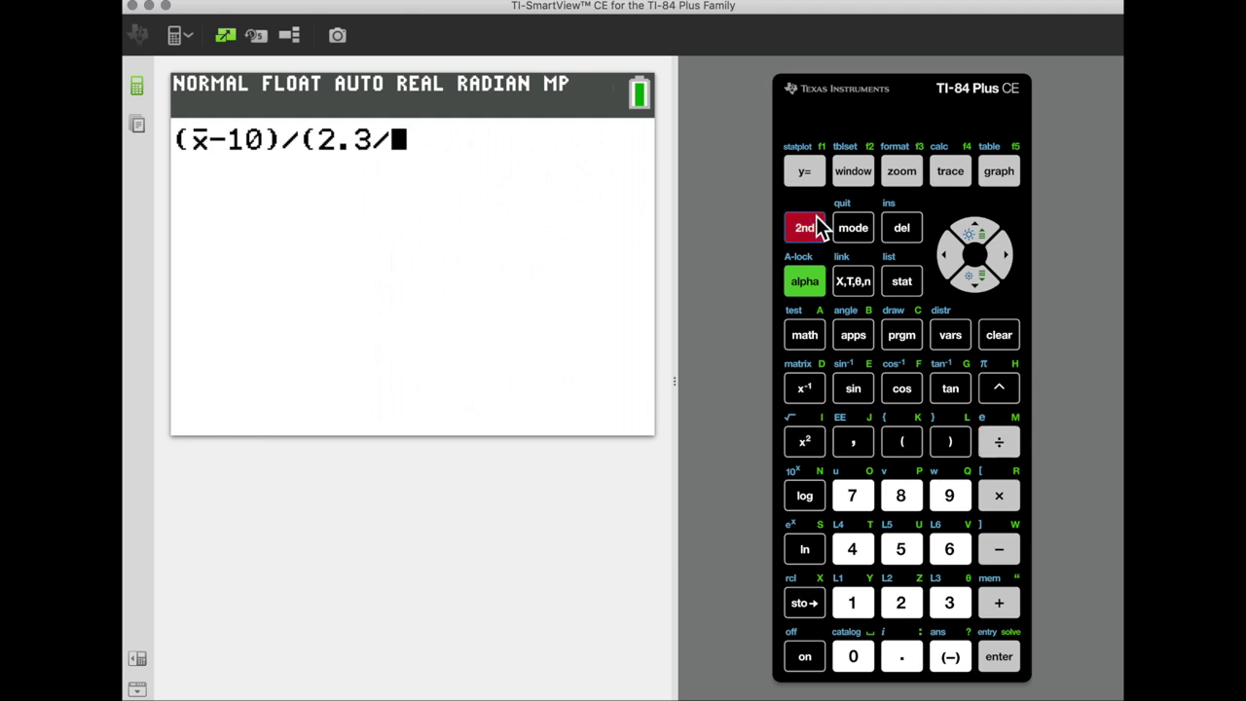
{"action": "left_click", "coordinate": [804, 442]}
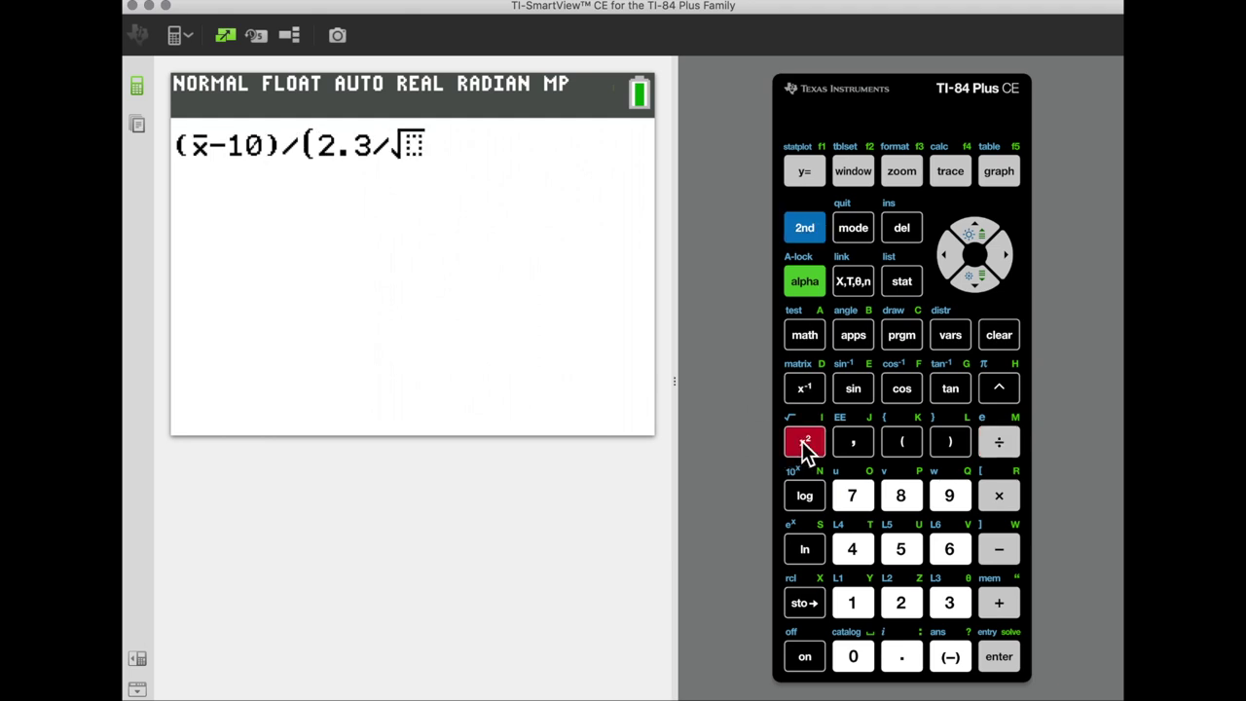
{"action": "type", "text": "20"}
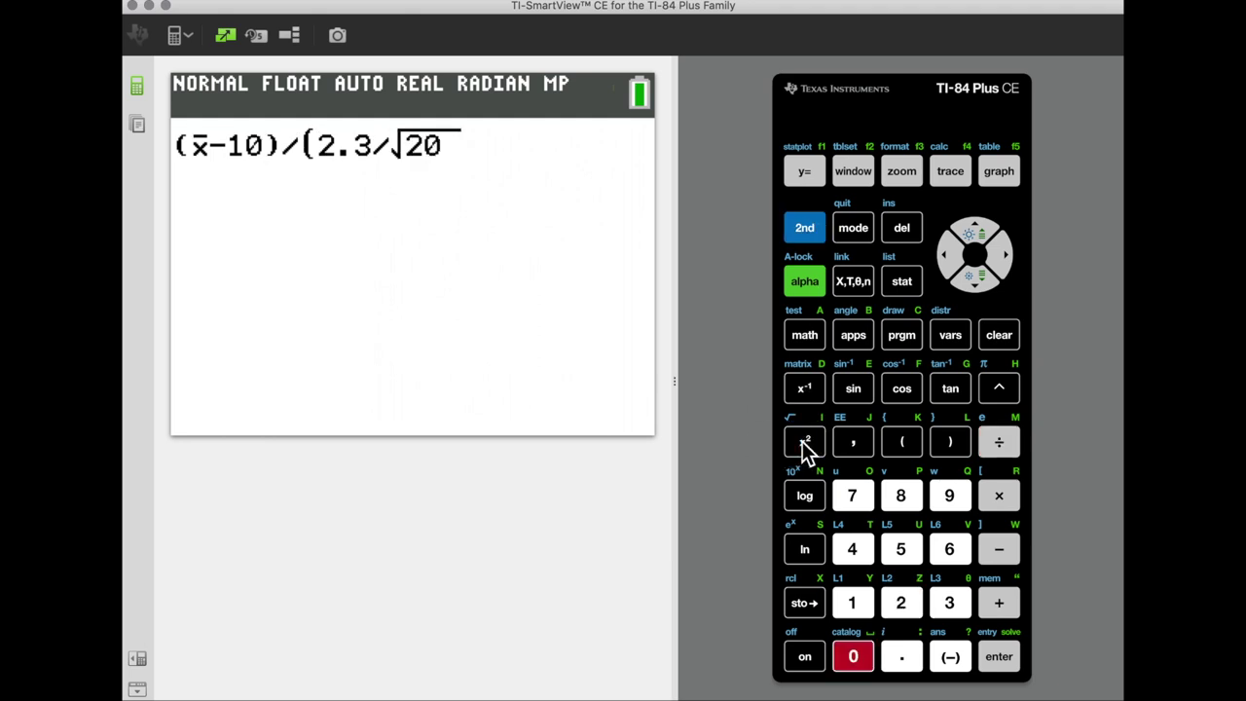
{"action": "type", "text": ")"}
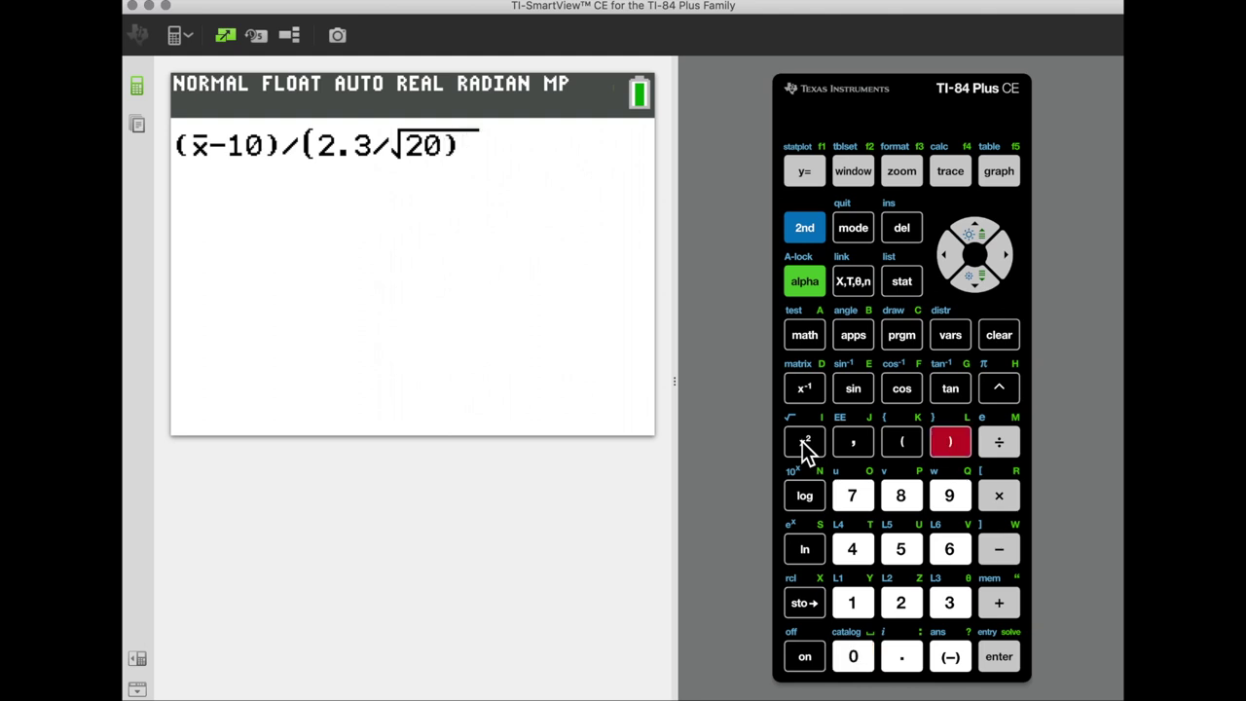
{"action": "left_click", "coordinate": [914, 239]}
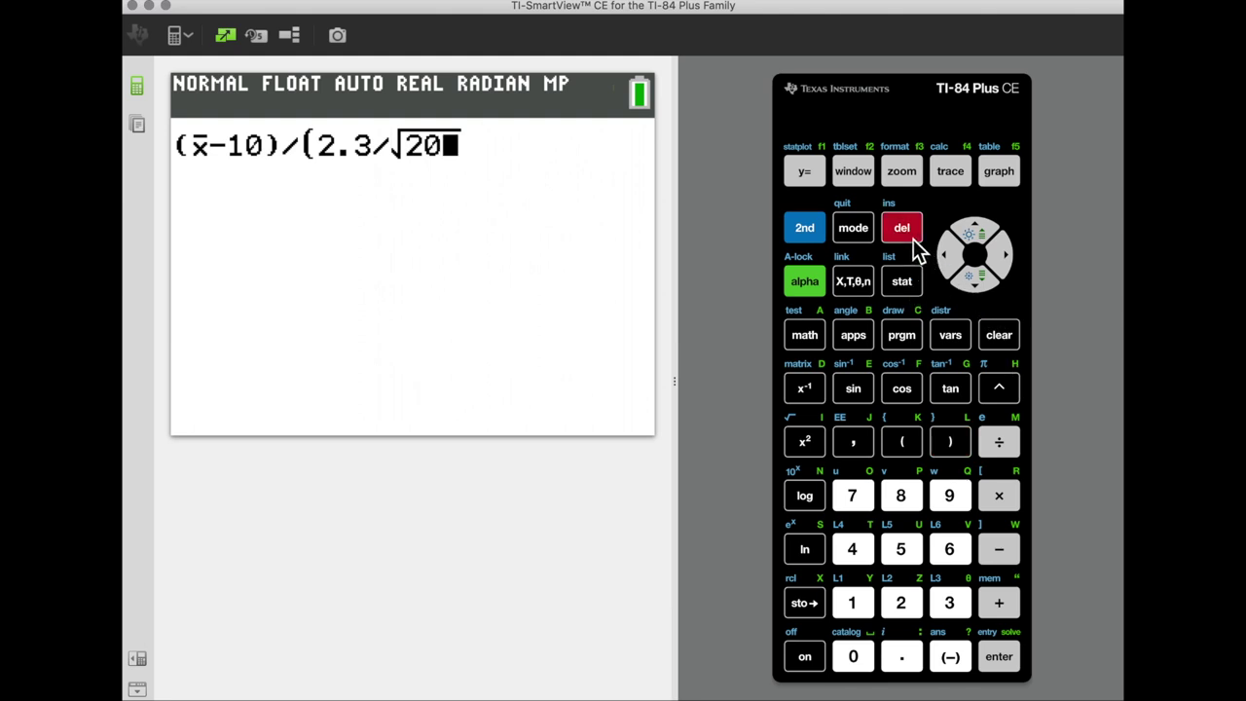
{"action": "key", "text": "Right"}
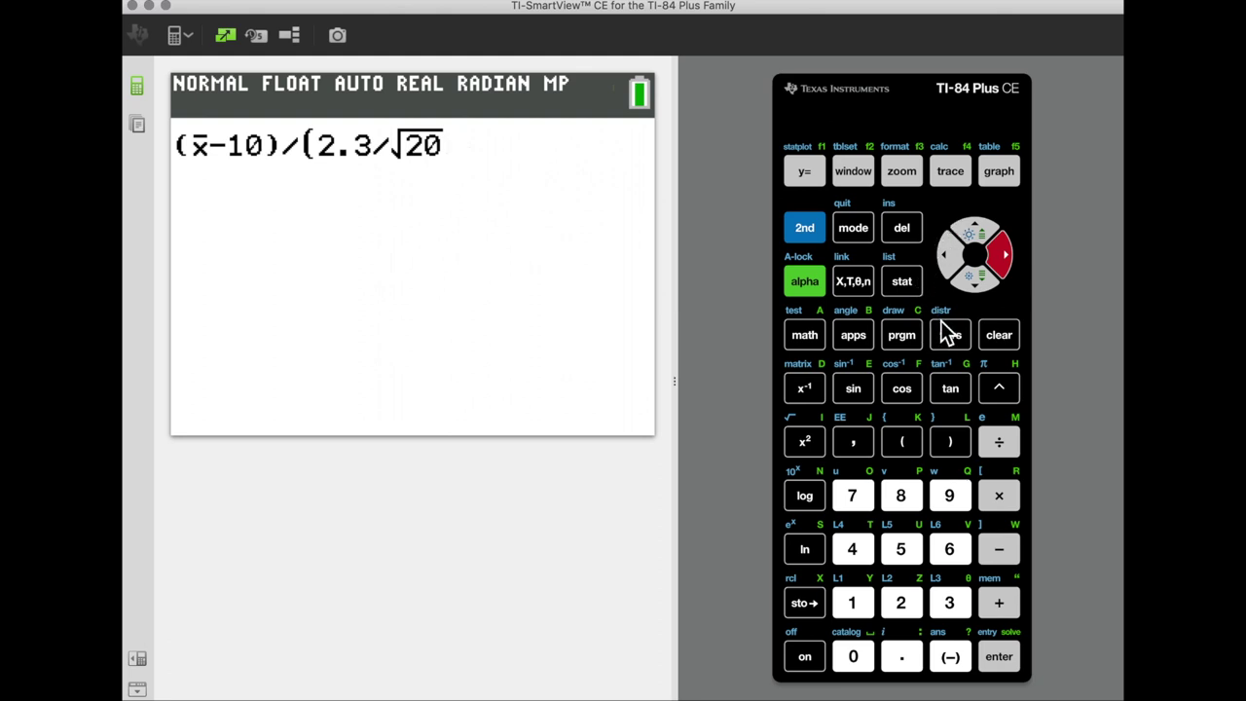
{"action": "left_click", "coordinate": [953, 441]}
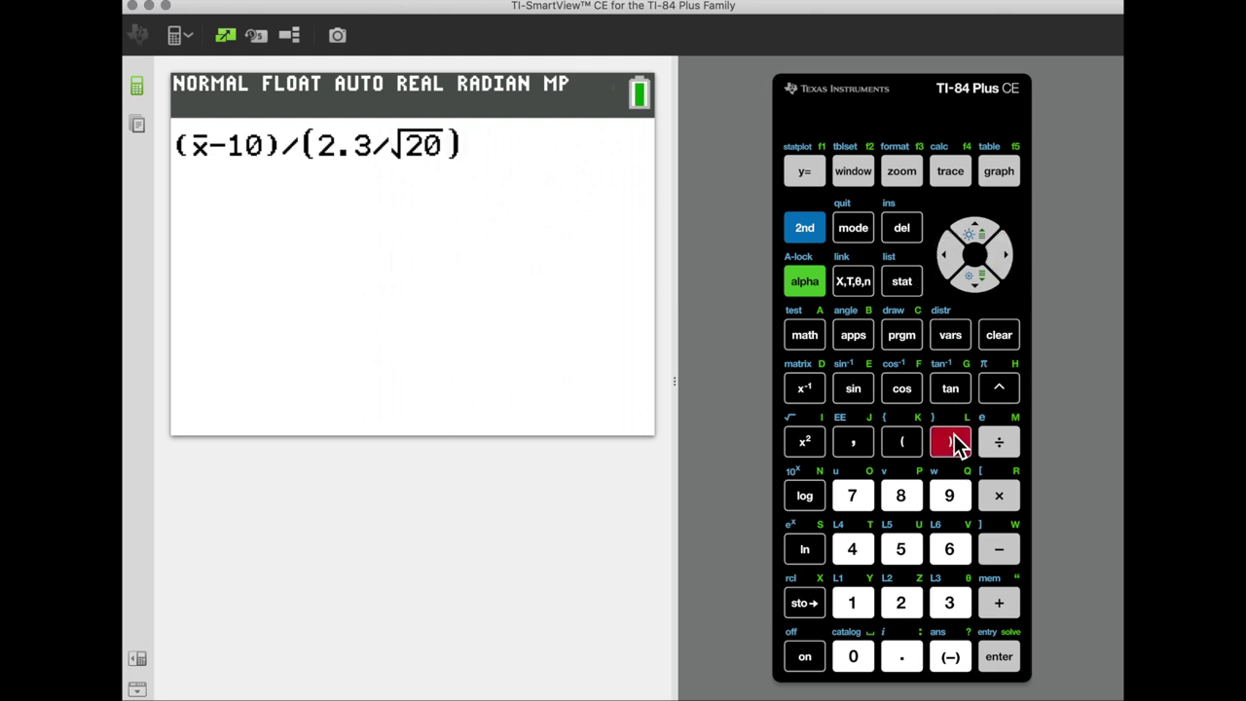
{"action": "key", "text": "Return"}
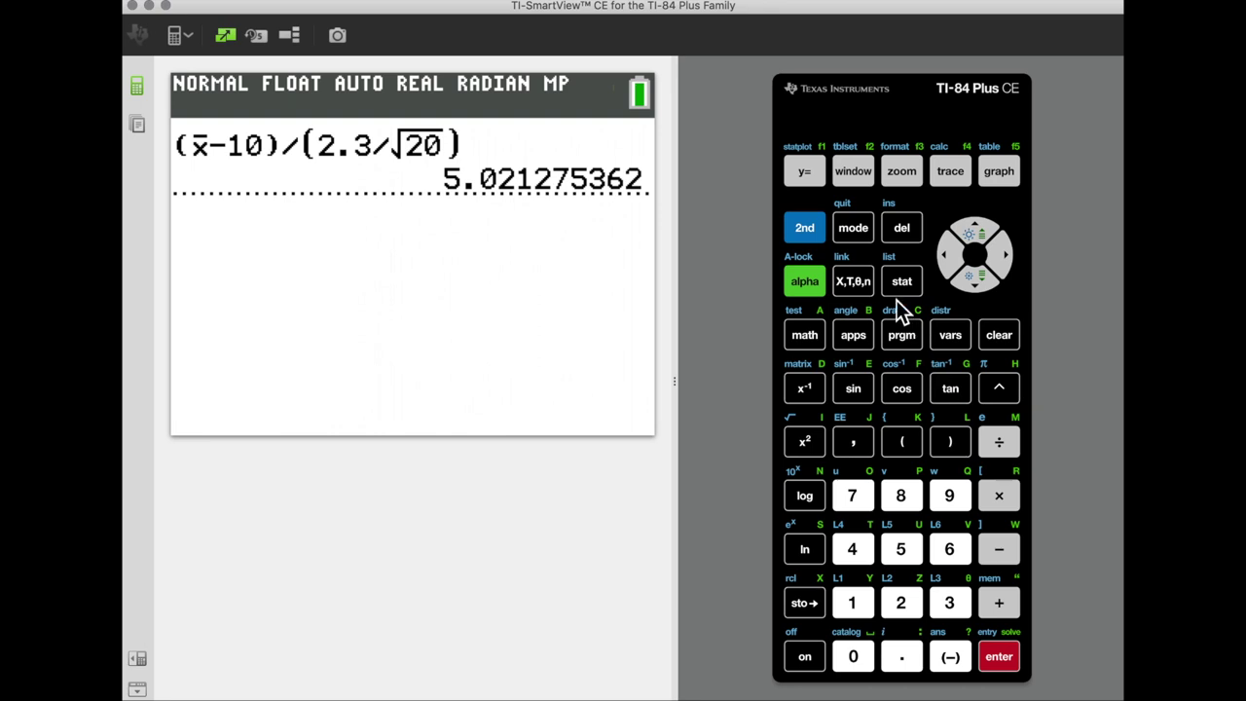
Start a normalcdf calculation with the previous answer (Ans) as the lower bound
{"action": "left_click", "coordinate": [823, 238]}
{"action": "left_click", "coordinate": [942, 334]}
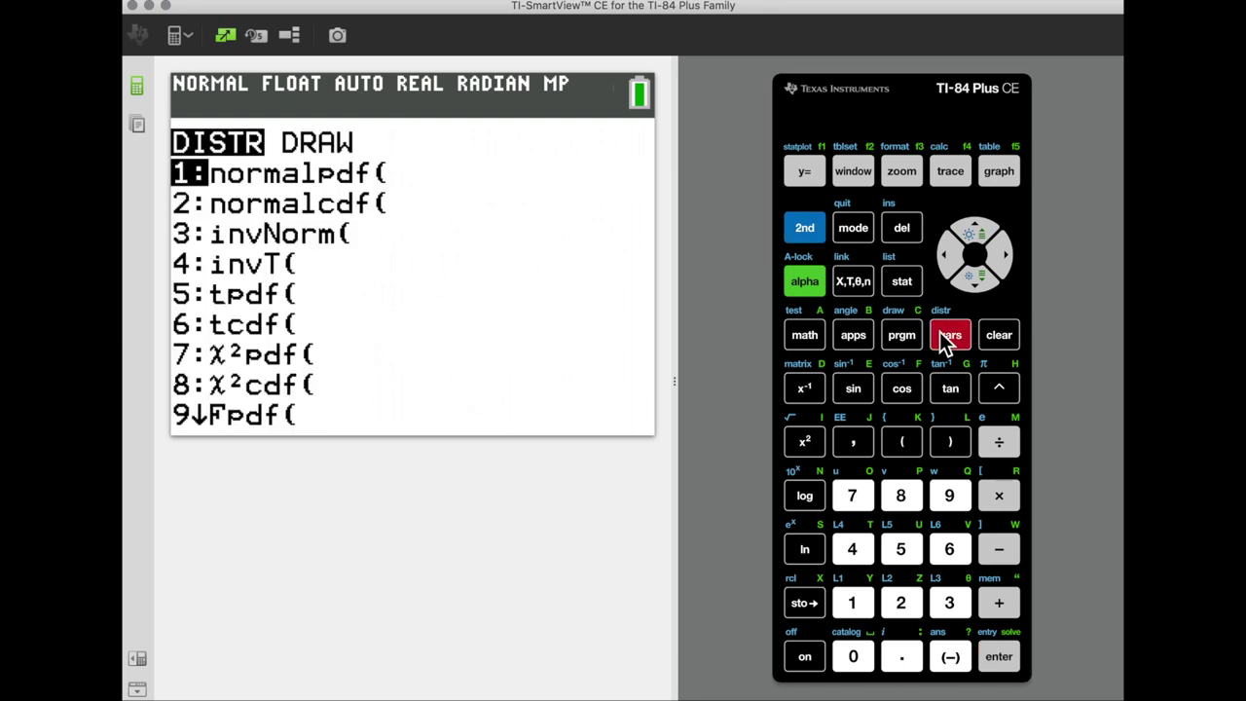
{"action": "key", "text": "Down"}
{"action": "key", "text": "Return"}
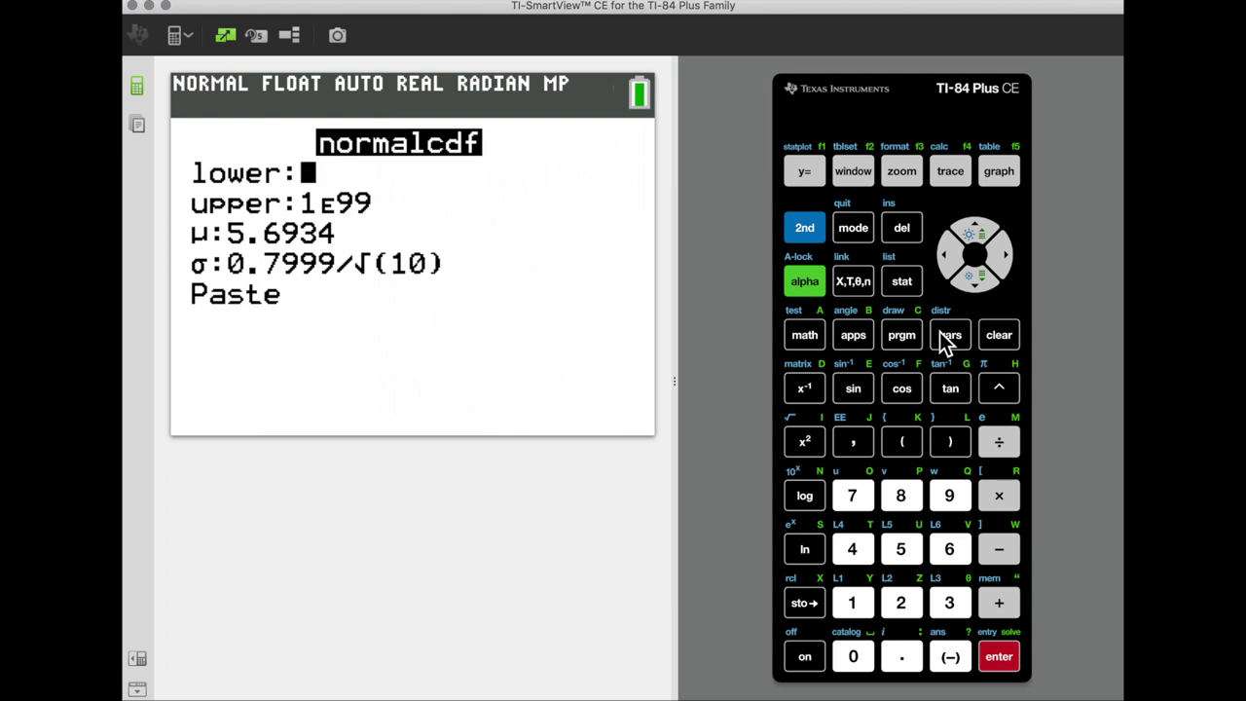
{"action": "left_click", "coordinate": [808, 225]}
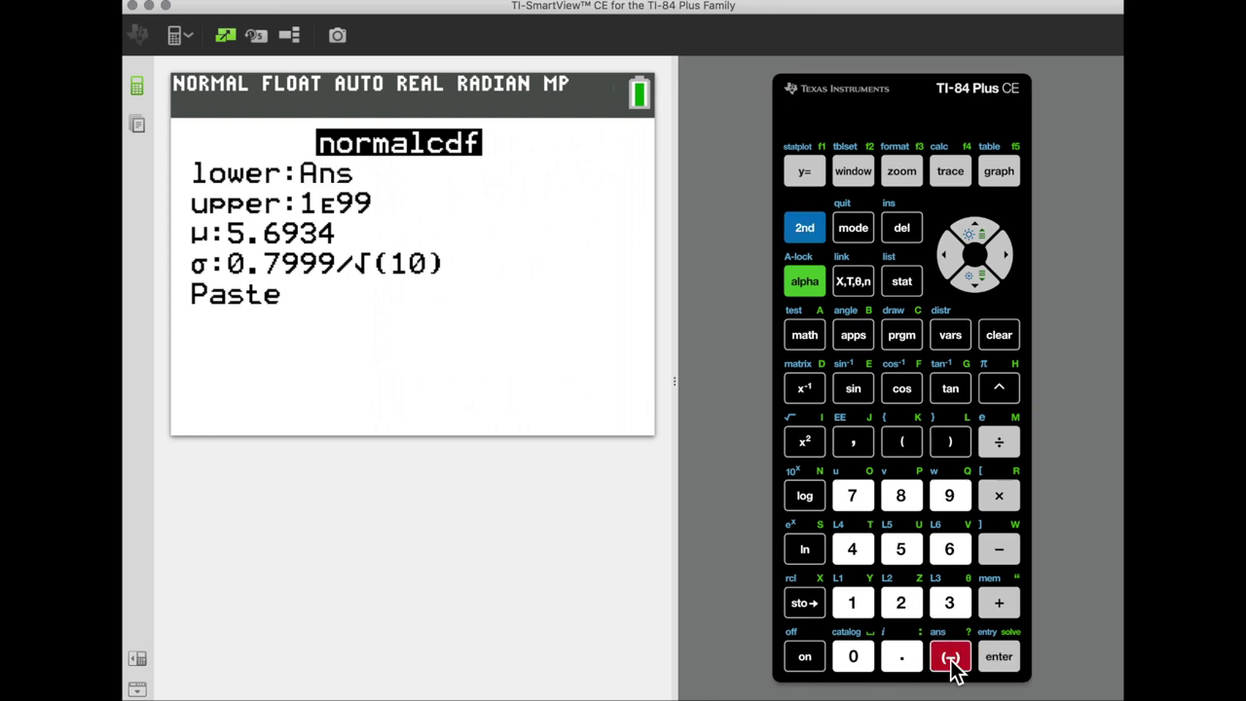
{"action": "key", "text": "Return"}
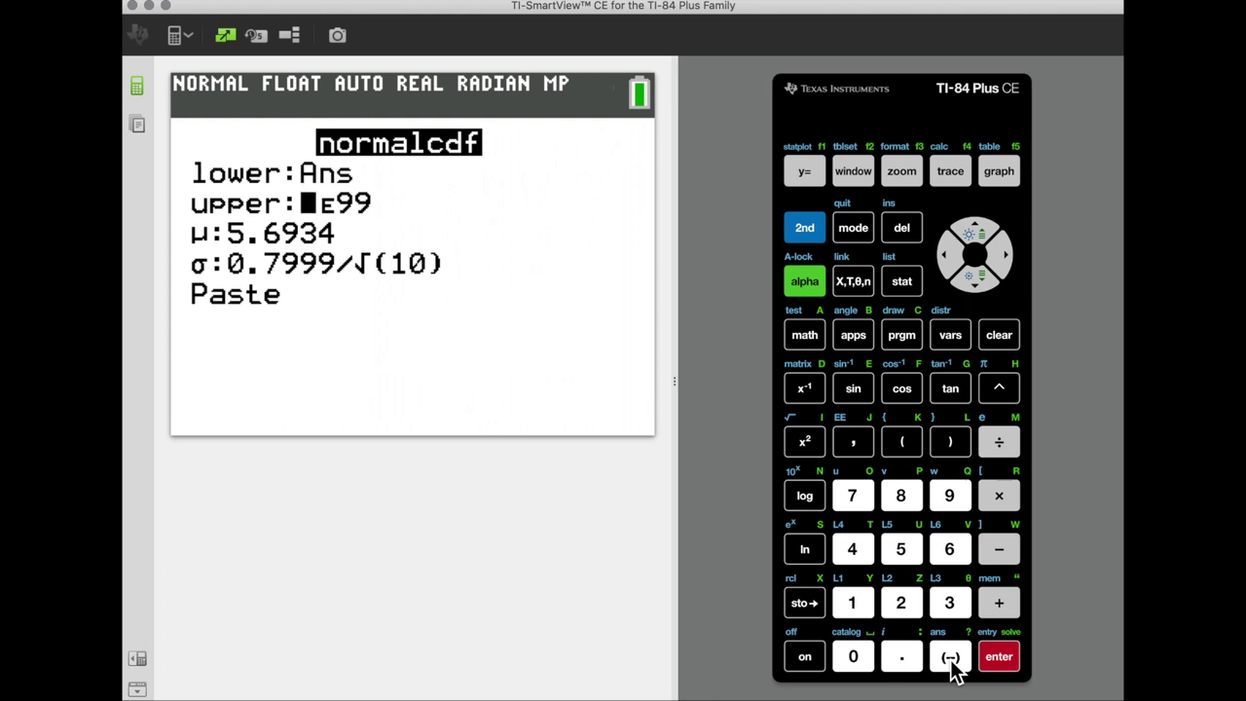
Set the normalcdf mean to 0 and standard deviation to 1, then paste and evaluate the expression
{"action": "key", "text": "Down"}
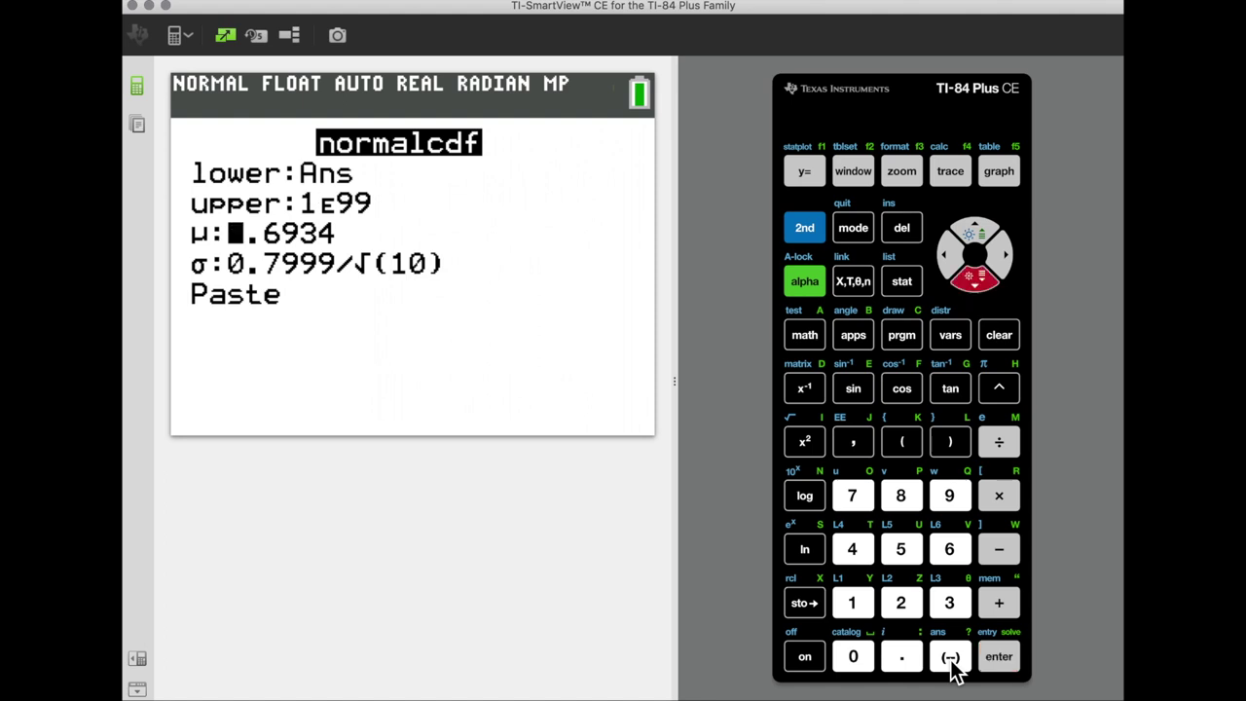
{"action": "type", "text": "0"}
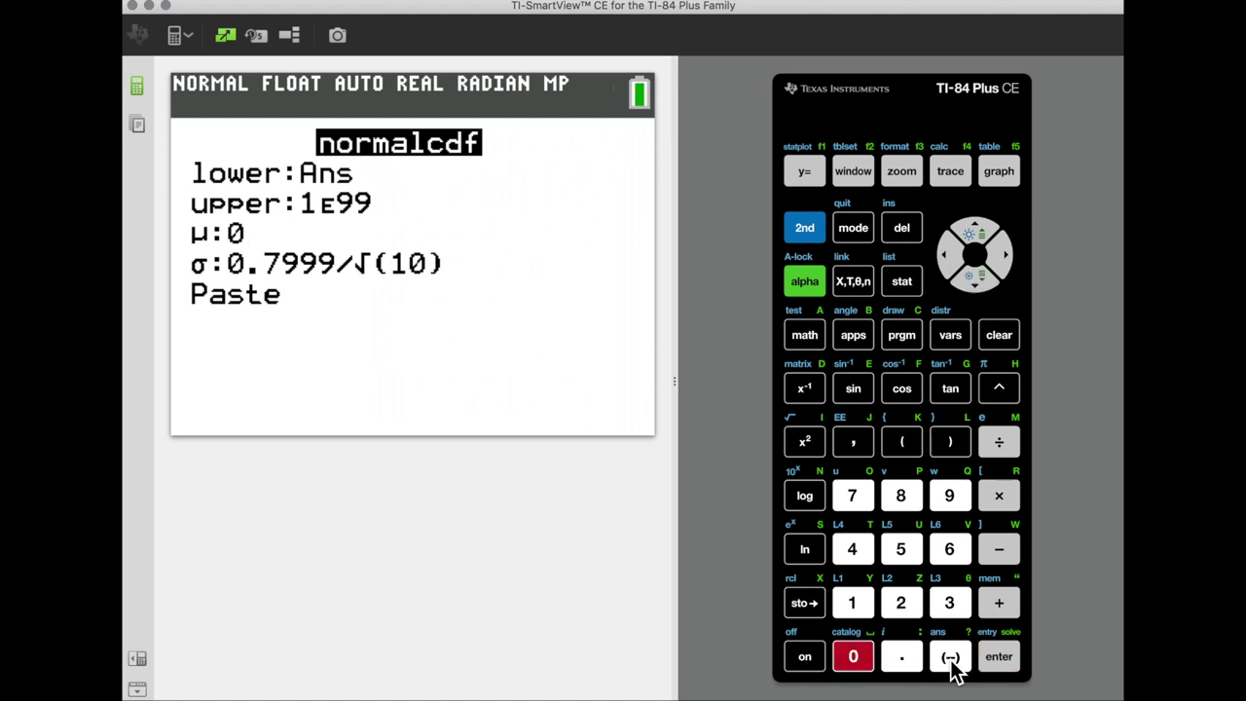
{"action": "key", "text": "Return"}
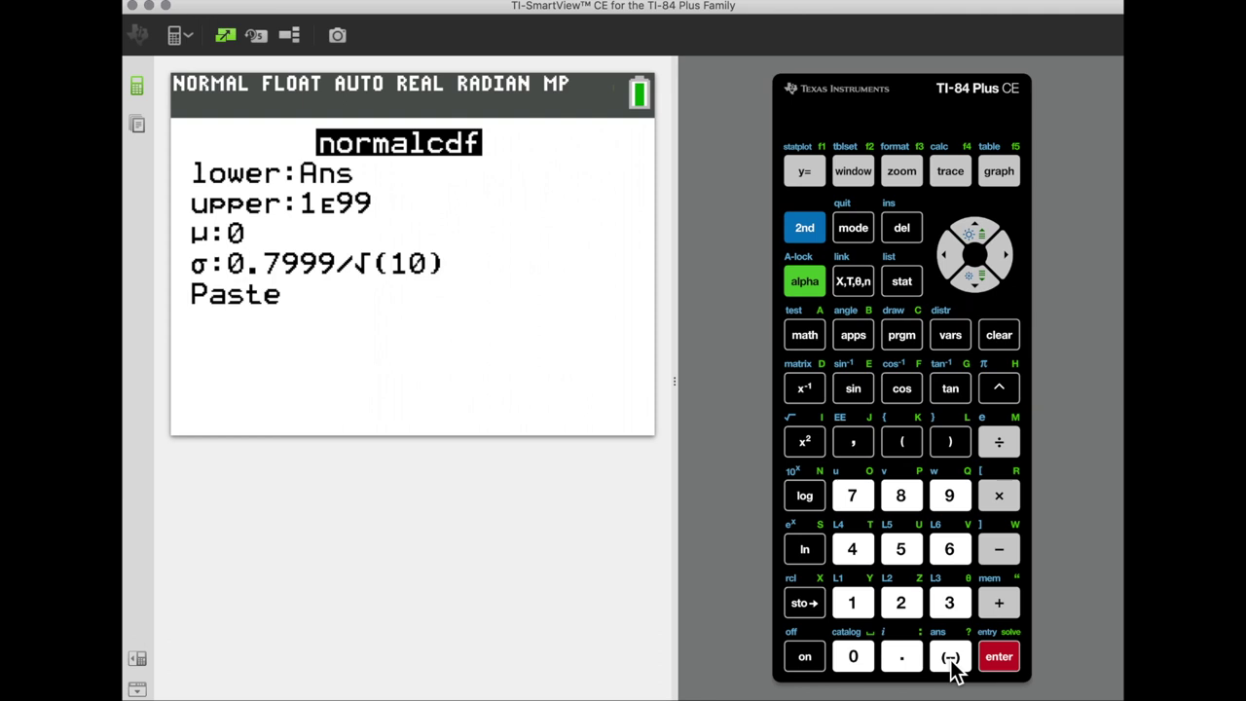
{"action": "type", "text": "1"}
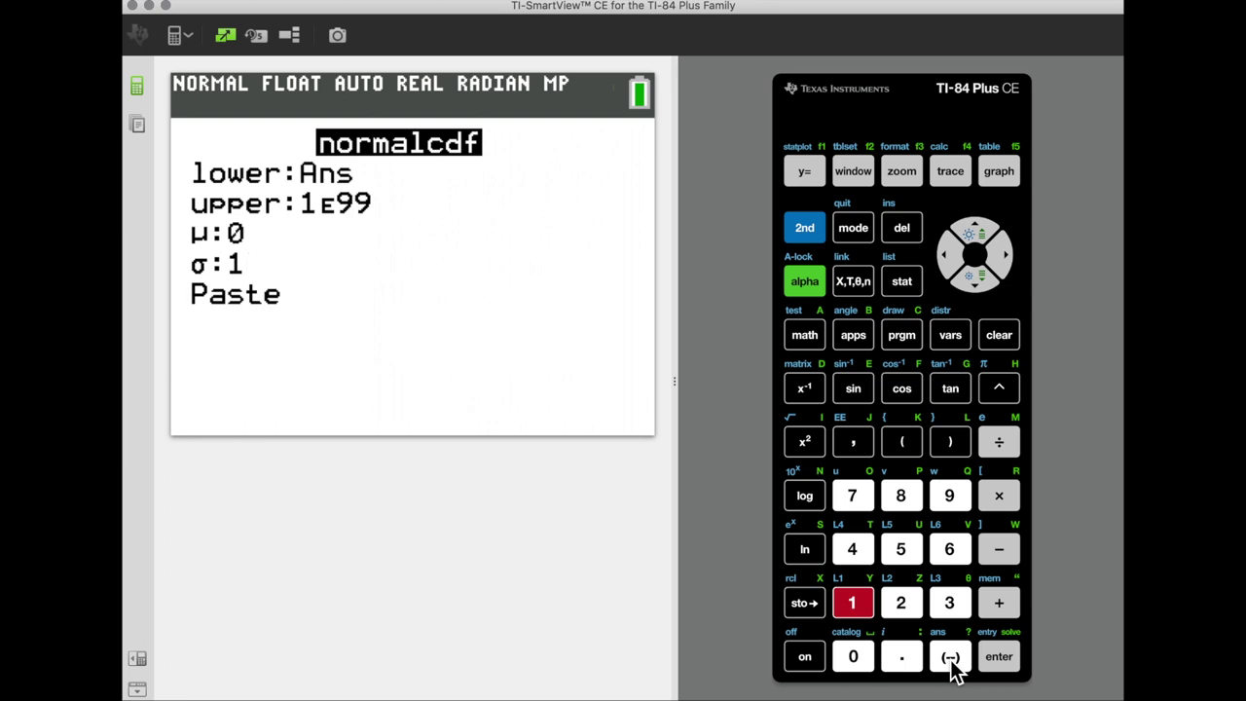
{"action": "key", "text": "Return"}
{"action": "key", "text": "Return"}
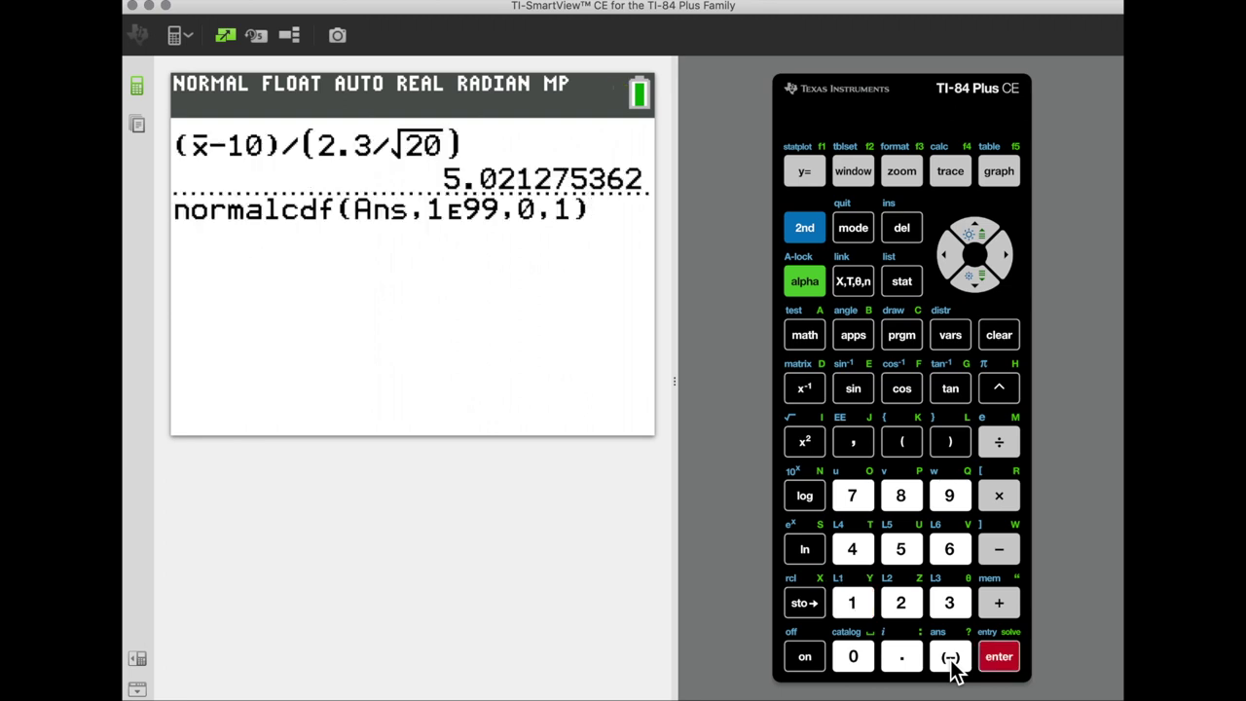
{"action": "key", "text": "Return"}
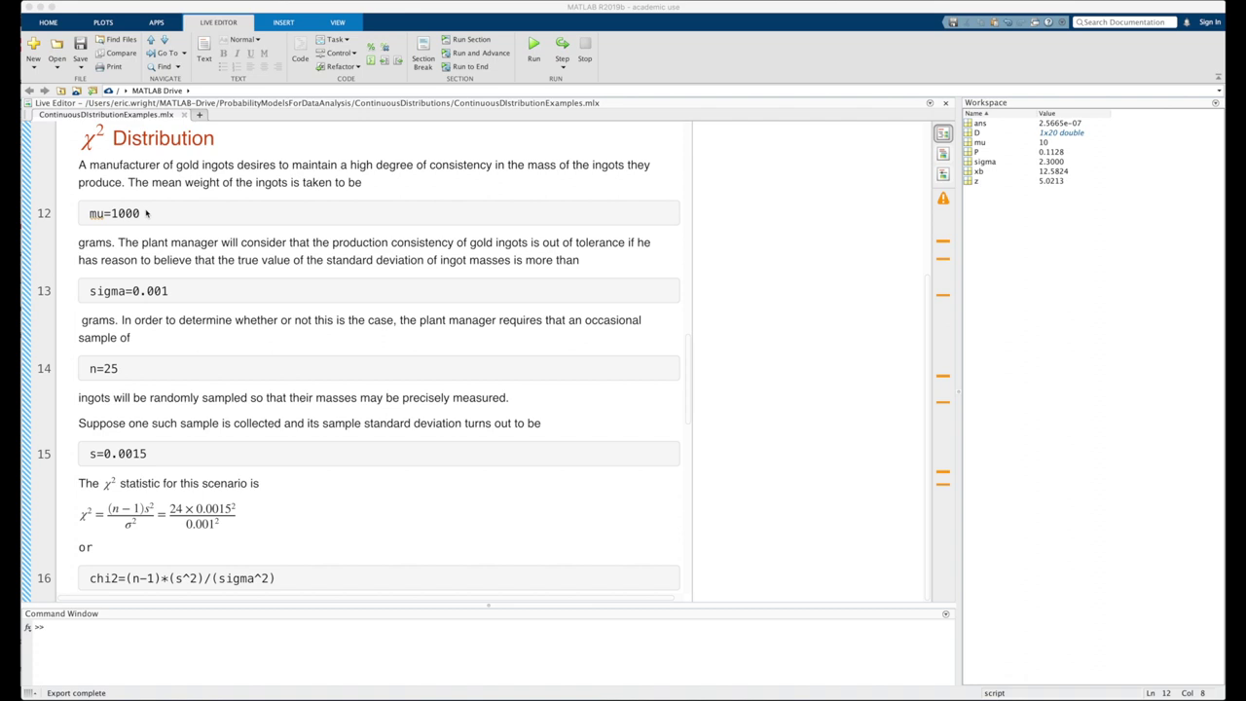
In the MATLAB live script, review the χ² Distribution example's parameters, chi2 formula, degrees of freedom and chi2cdf probability code
{"action": "left_click", "coordinate": [180, 291]}
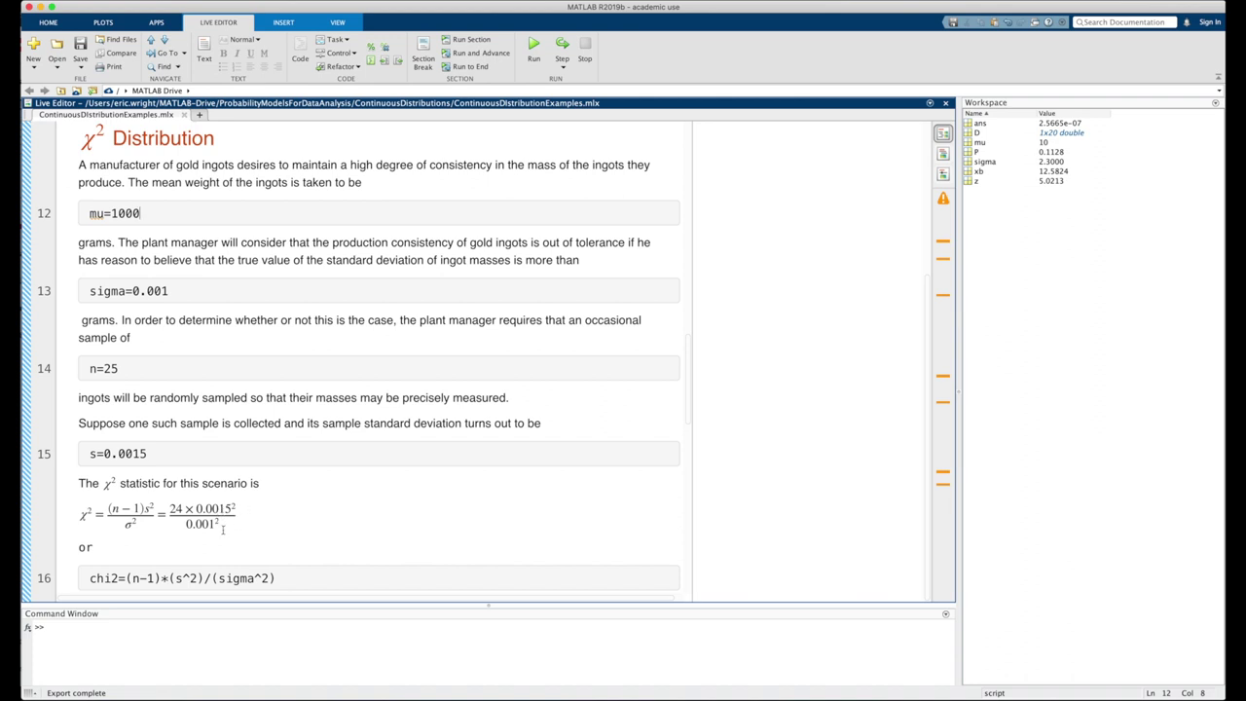
{"action": "left_click", "coordinate": [286, 575]}
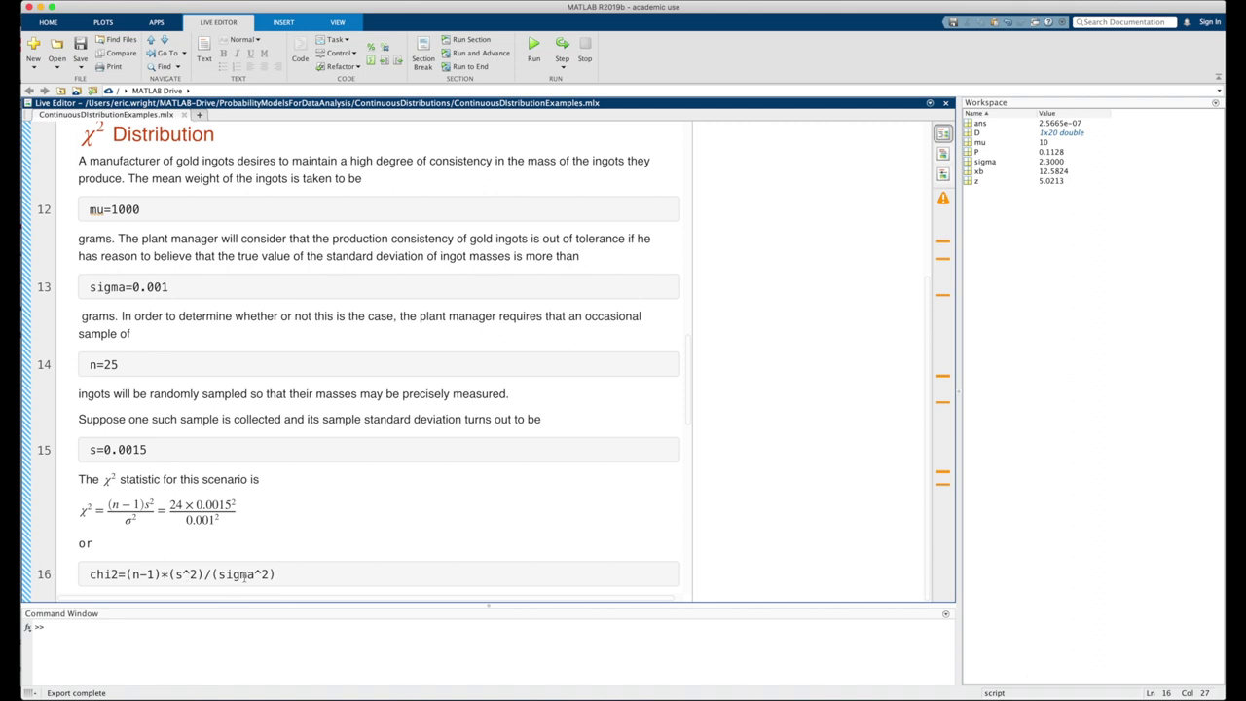
{"action": "scroll", "coordinate": [283, 557], "scroll_direction": "down", "scroll_amount": 2}
{"action": "scroll", "coordinate": [283, 557], "scroll_direction": "down", "scroll_amount": 1}
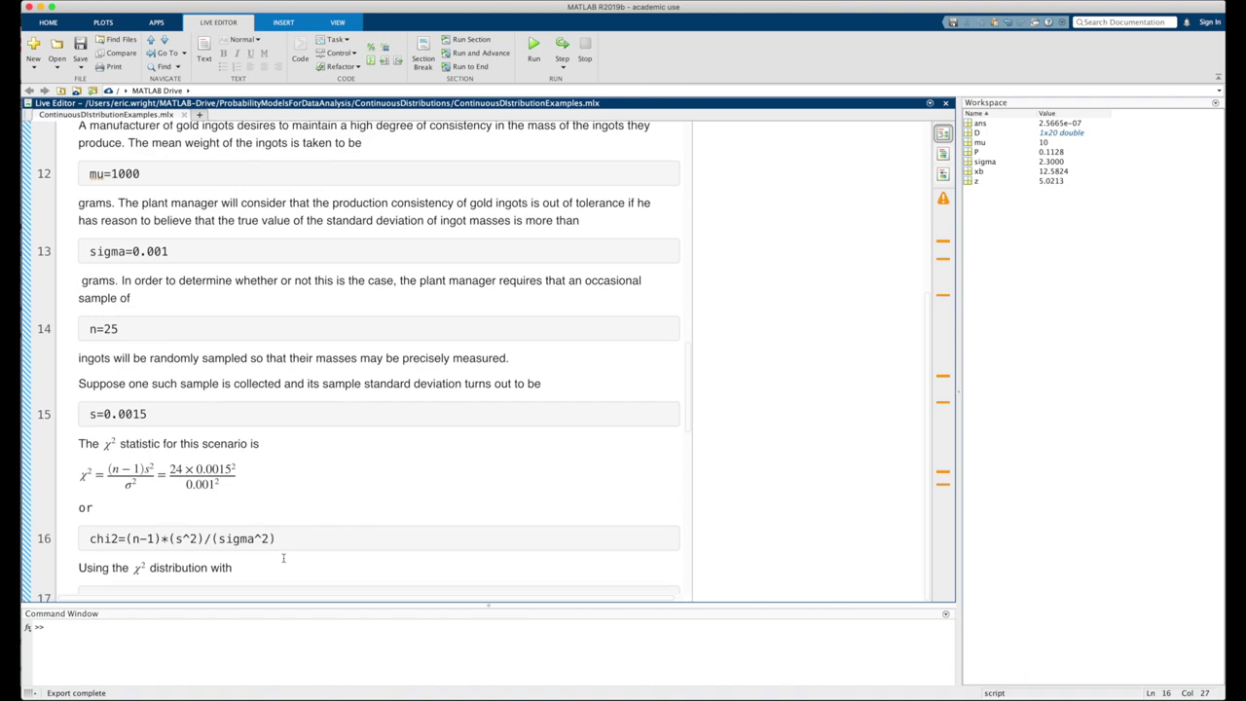
{"action": "scroll", "coordinate": [283, 558], "scroll_direction": "down", "scroll_amount": 1}
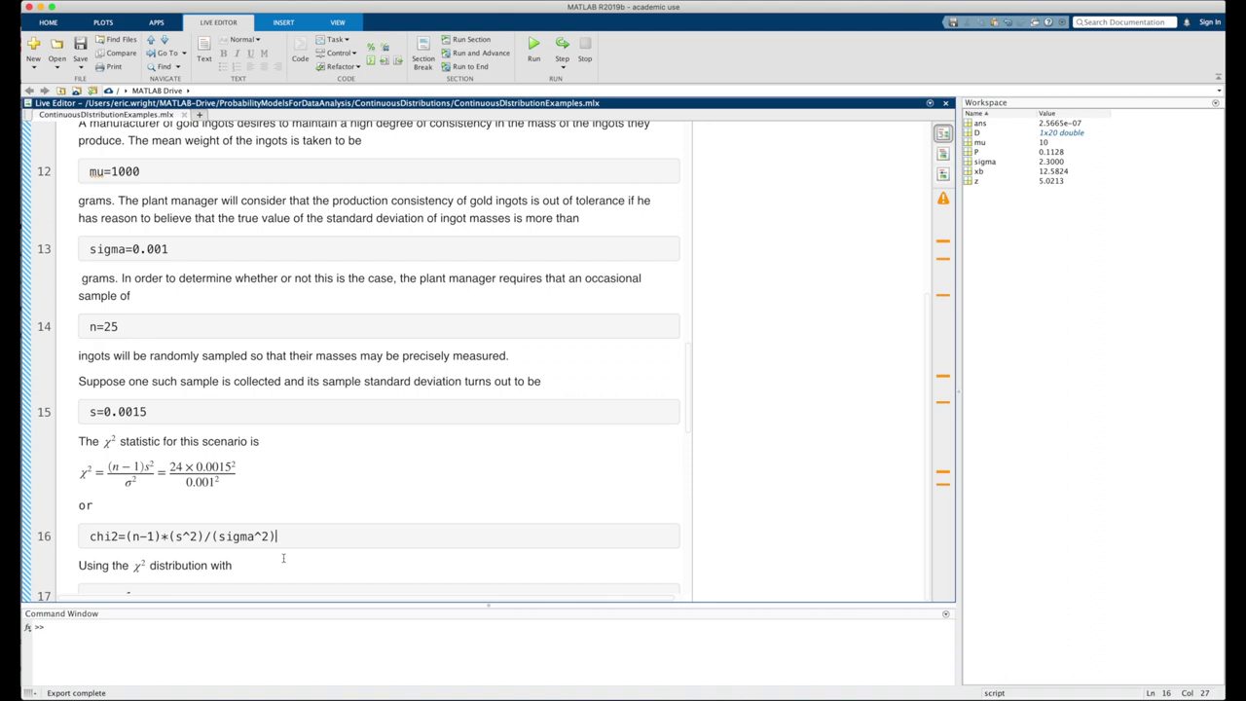
{"action": "scroll", "coordinate": [283, 557], "scroll_direction": "down", "scroll_amount": 10}
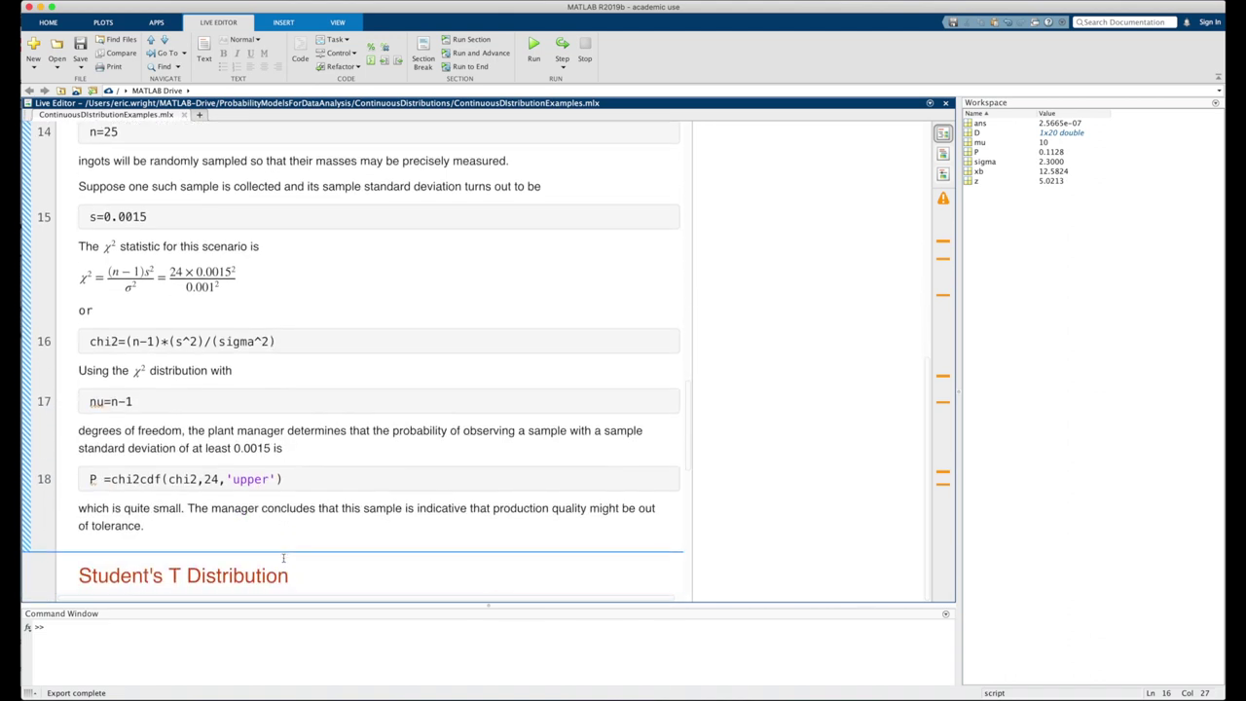
{"action": "scroll", "coordinate": [283, 558], "scroll_direction": "up", "scroll_amount": 2}
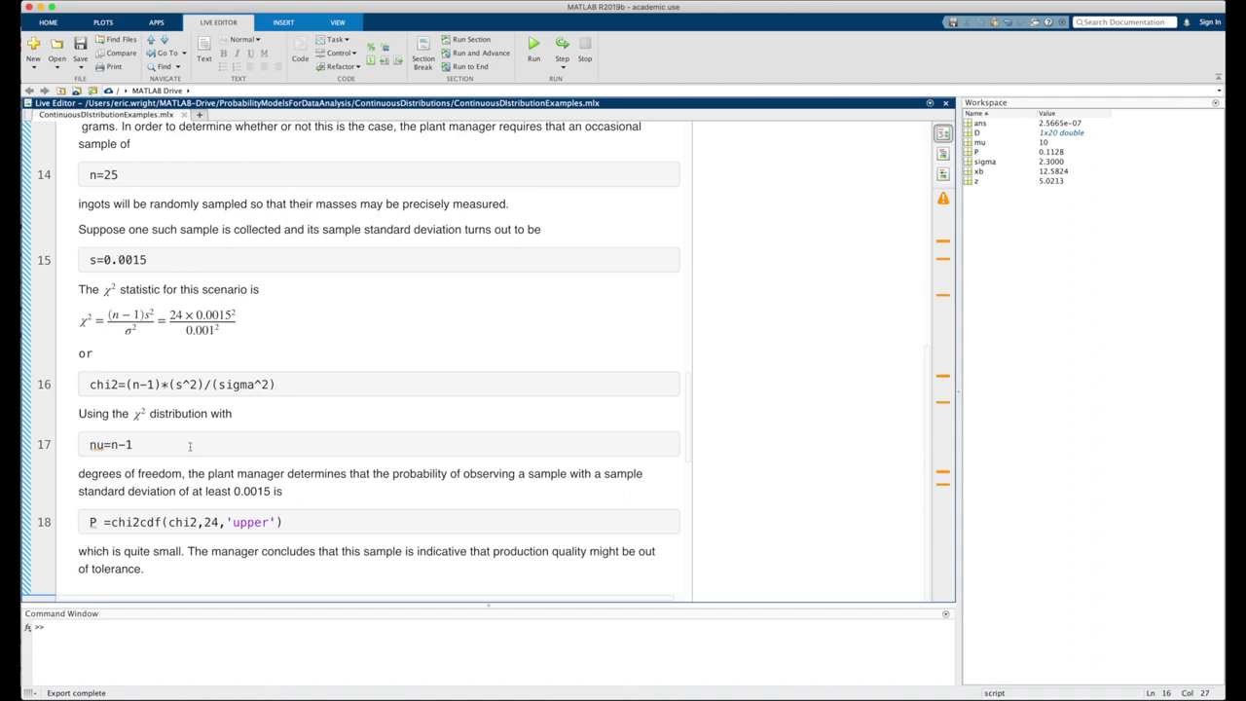
In the chi2cdf probability line, replace the hard-coded 24 degrees of freedom with the variable nu
{"action": "left_click", "coordinate": [138, 444]}
{"action": "double_click", "coordinate": [171, 522]}
{"action": "key", "text": "Tab"}
{"action": "left_click", "coordinate": [205, 522]}
{"action": "left_click_drag", "start_coordinate": [219, 522], "coordinate": [204, 523]}
{"action": "type", "text": "nu"}
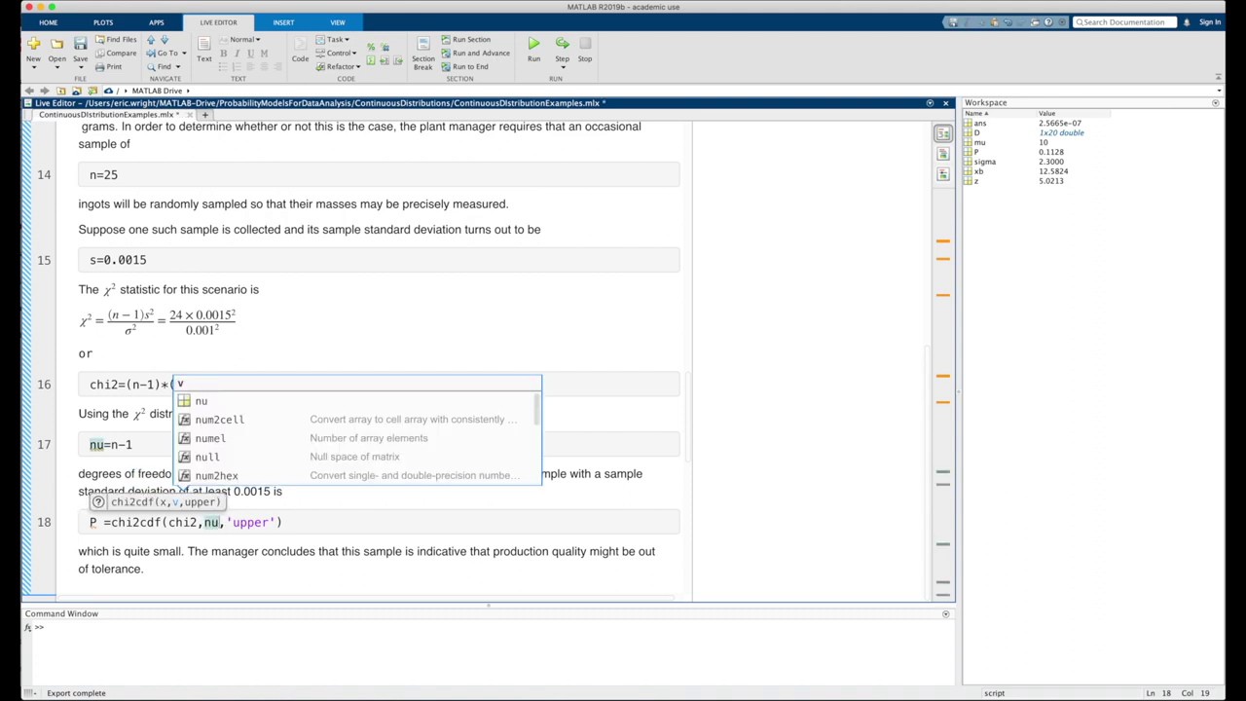
{"action": "left_click", "coordinate": [299, 523]}
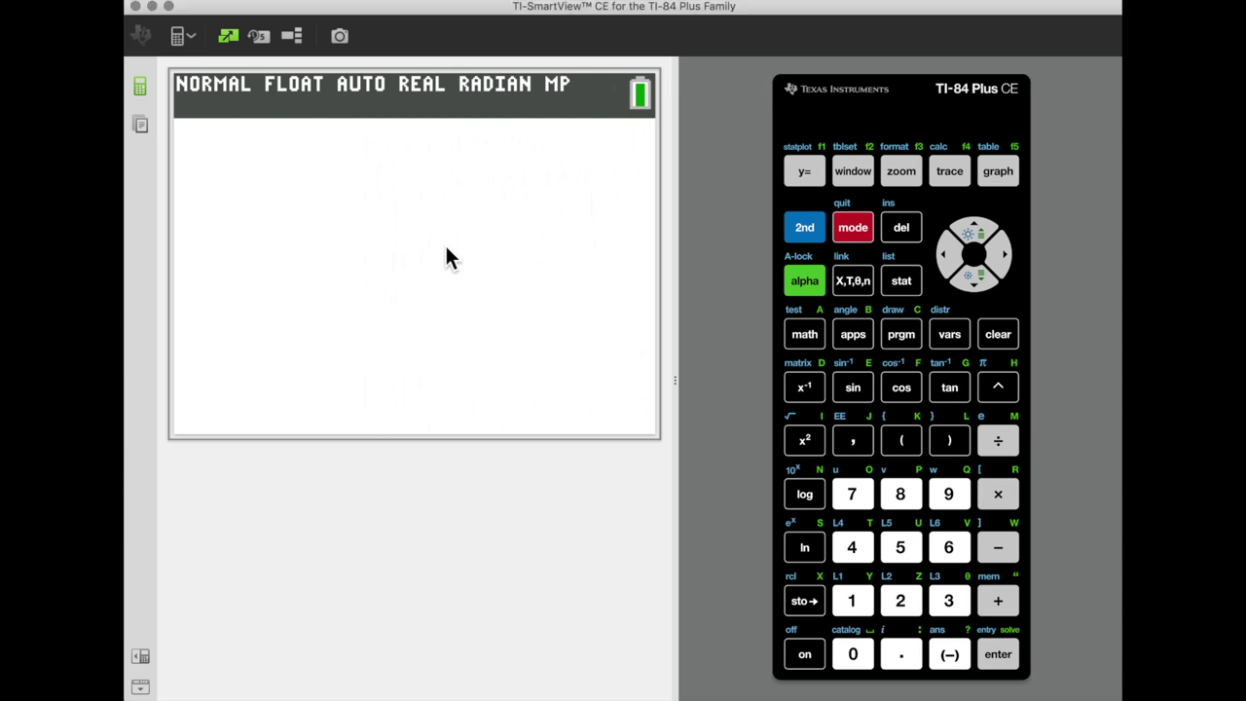
On the TI-84 Plus CE emulator, enter the χ² statistic's numerator as 24*(0.0015²)
{"action": "type", "text": "24"}
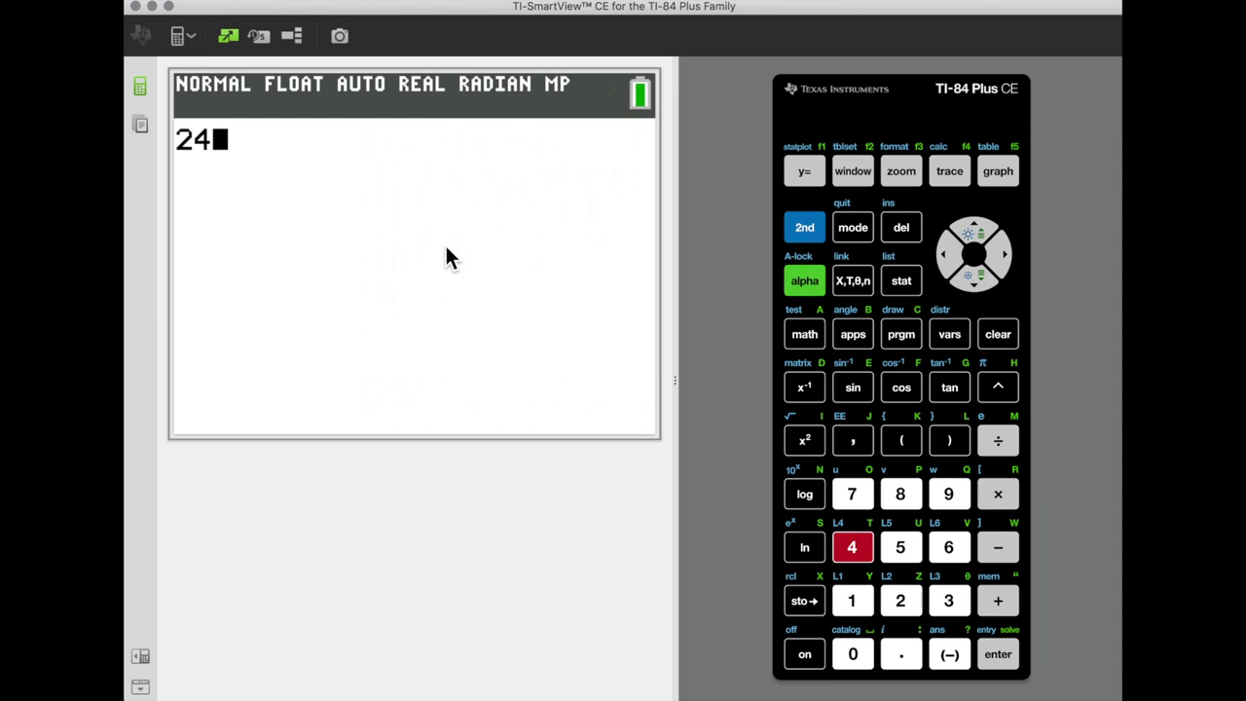
{"action": "type", "text": "*"}
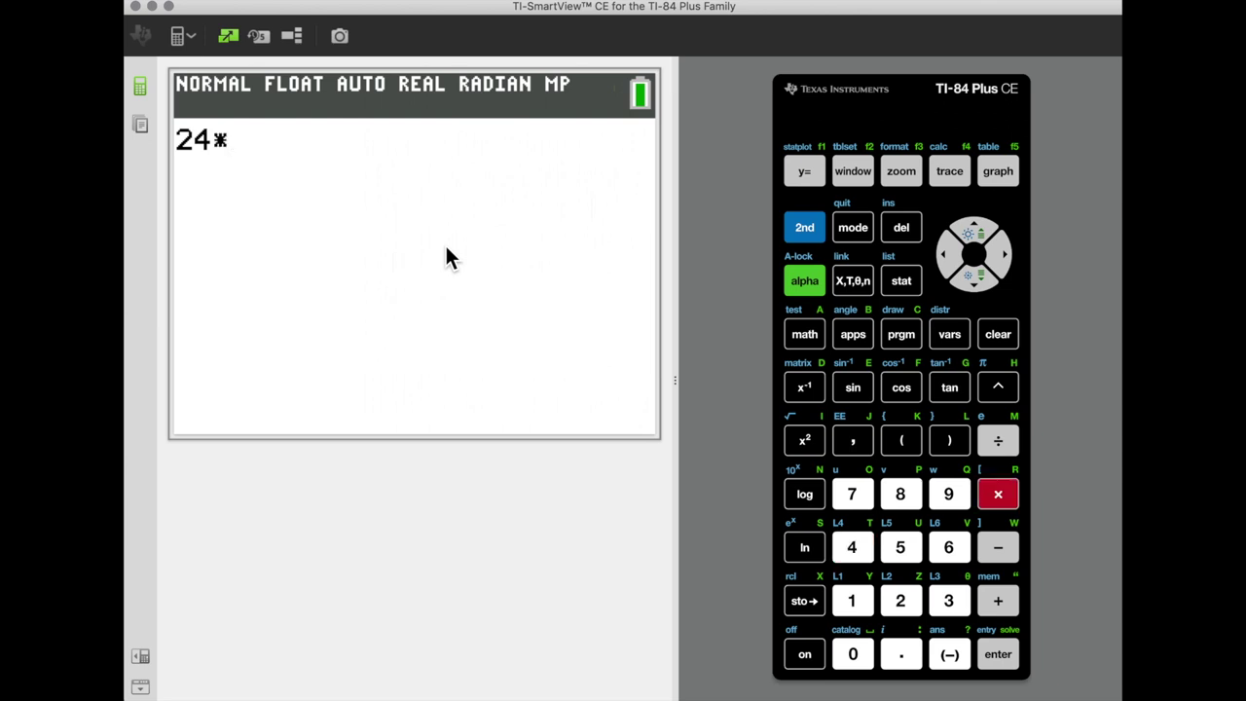
{"action": "type", "text": "("}
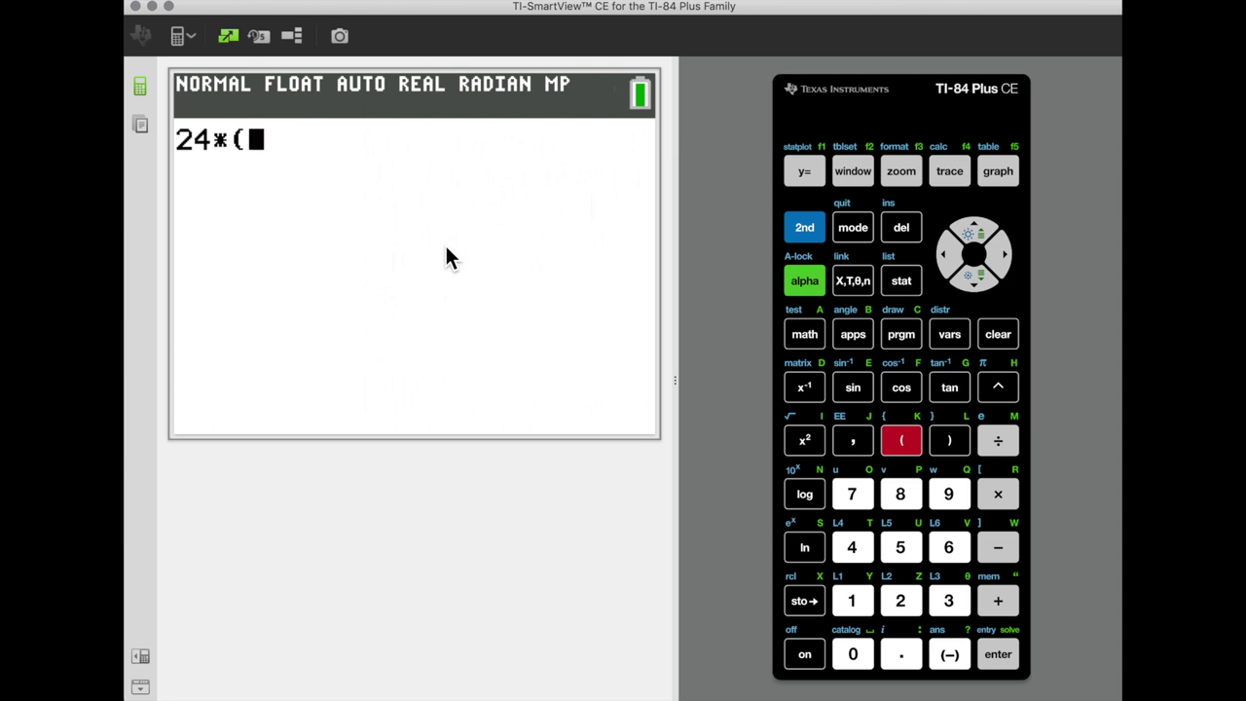
{"action": "type", "text": "0"}
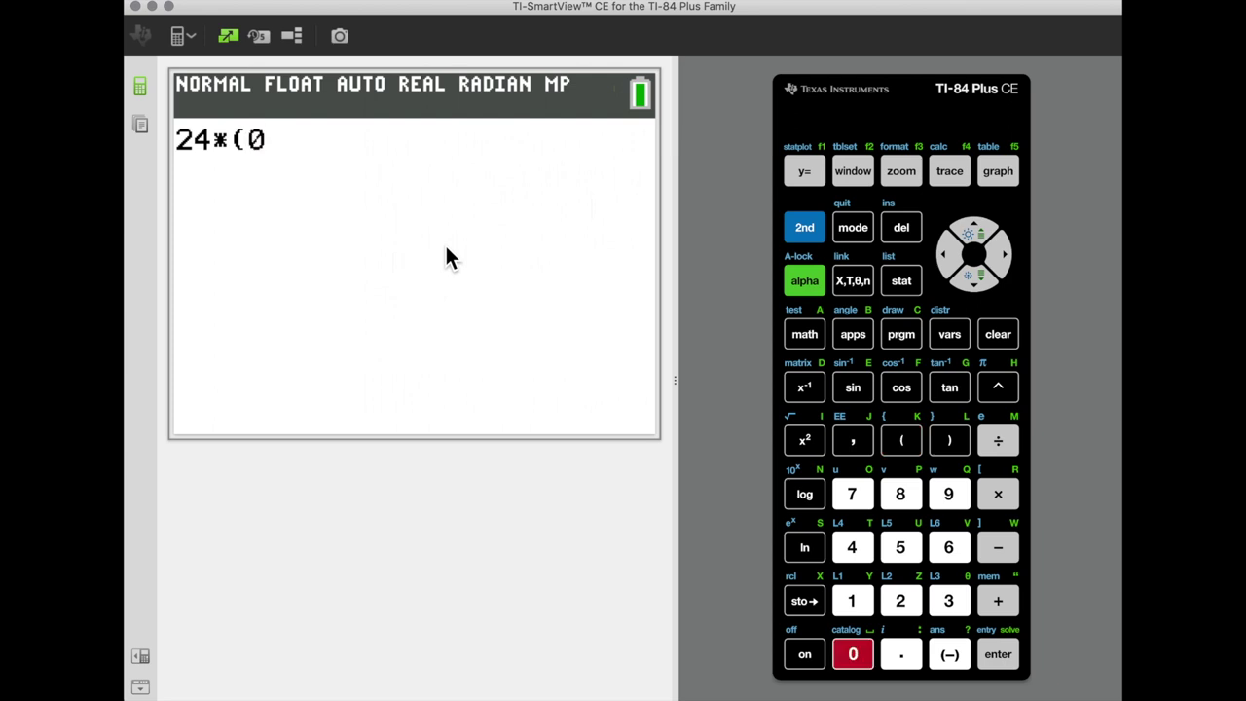
{"action": "type", "text": "."}
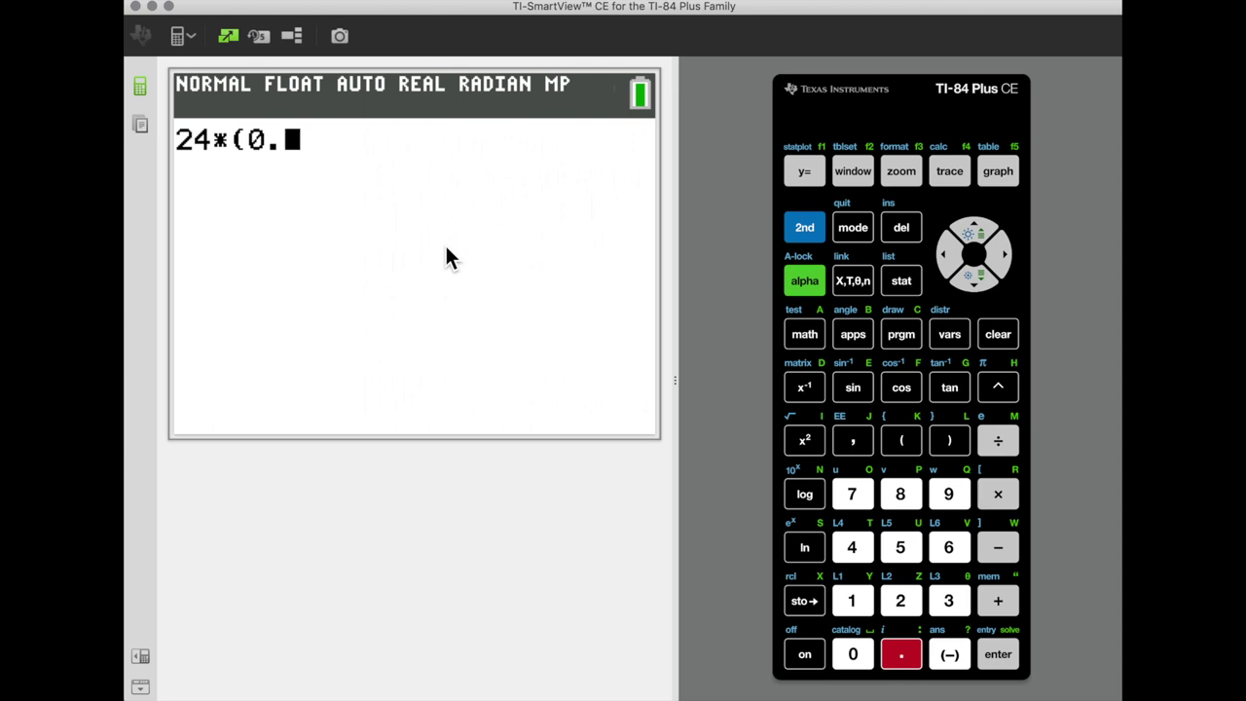
{"action": "type", "text": "0015"}
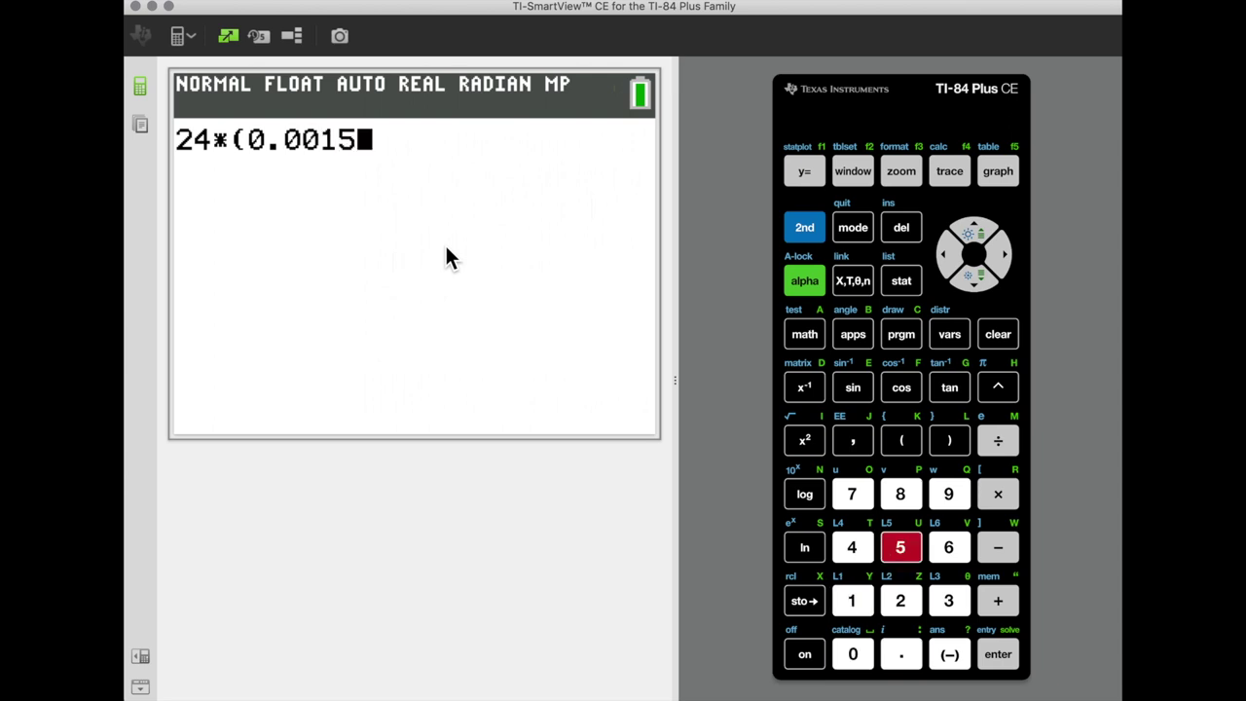
{"action": "type", "text": "^2"}
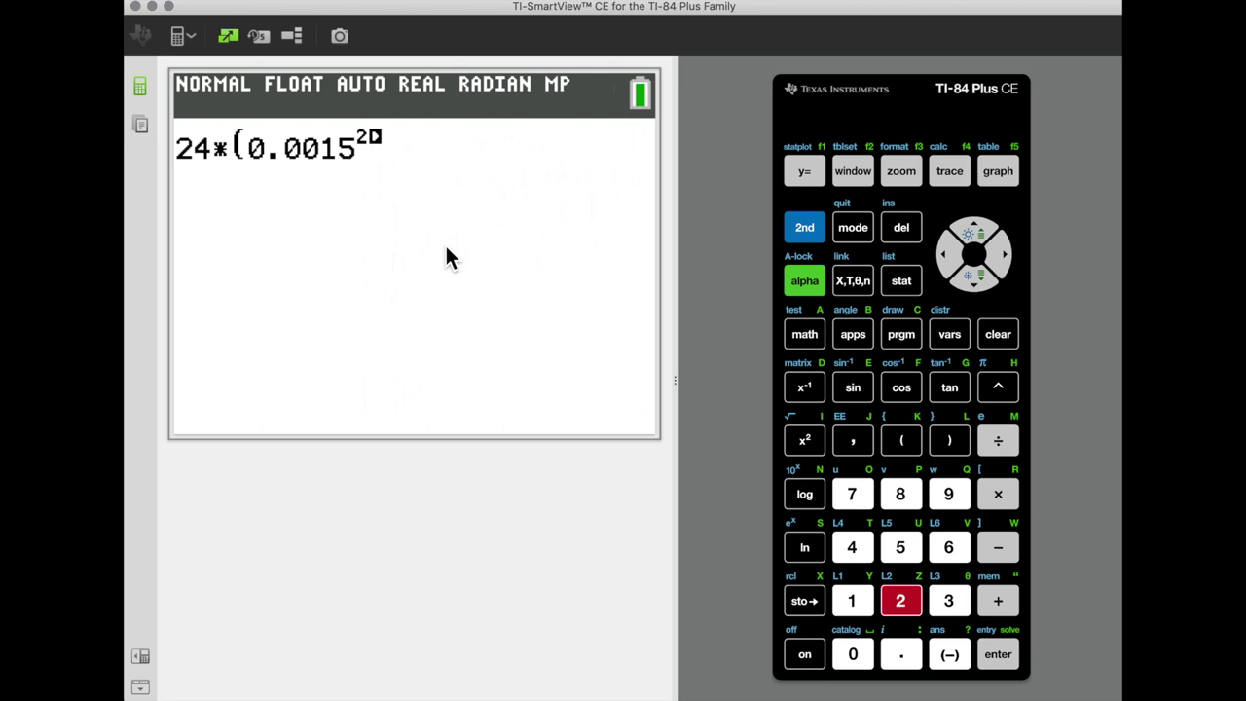
{"action": "key", "text": "Right"}
{"action": "type", "text": ")"}
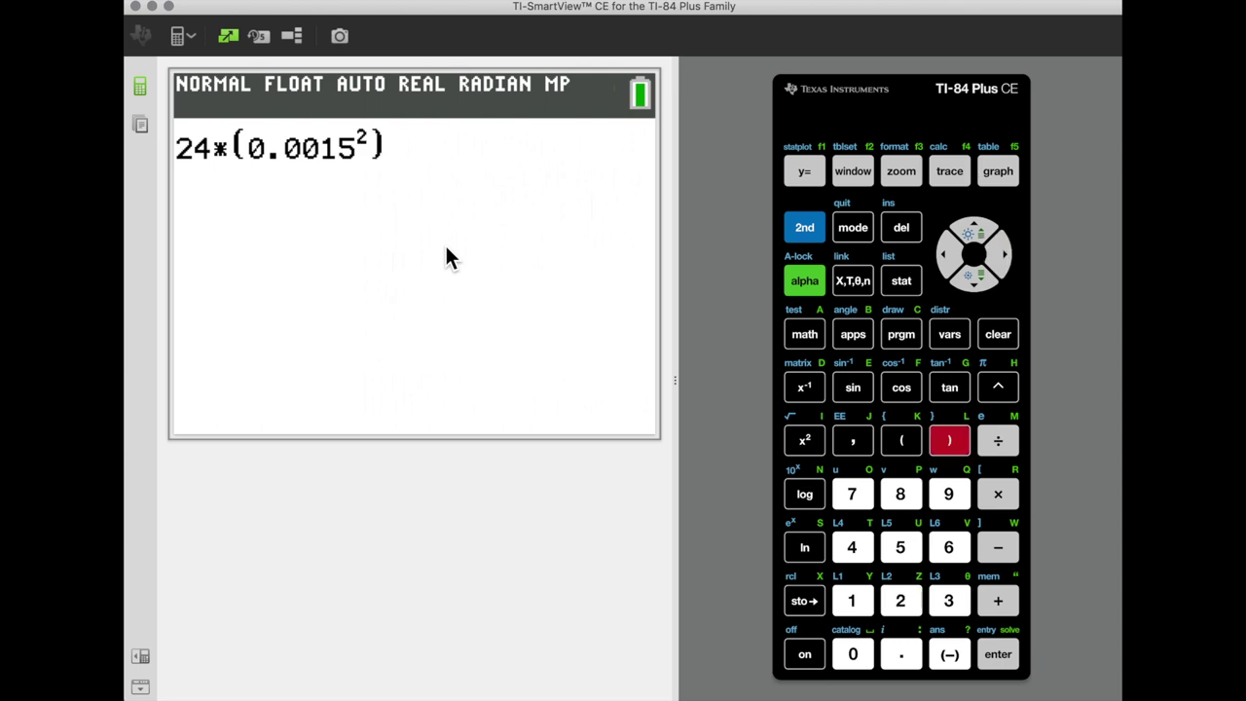
Divide the numerator by (0.001²), keeping the closing parenthesis outside the exponent, and evaluate the χ² statistic
{"action": "type", "text": "/("}
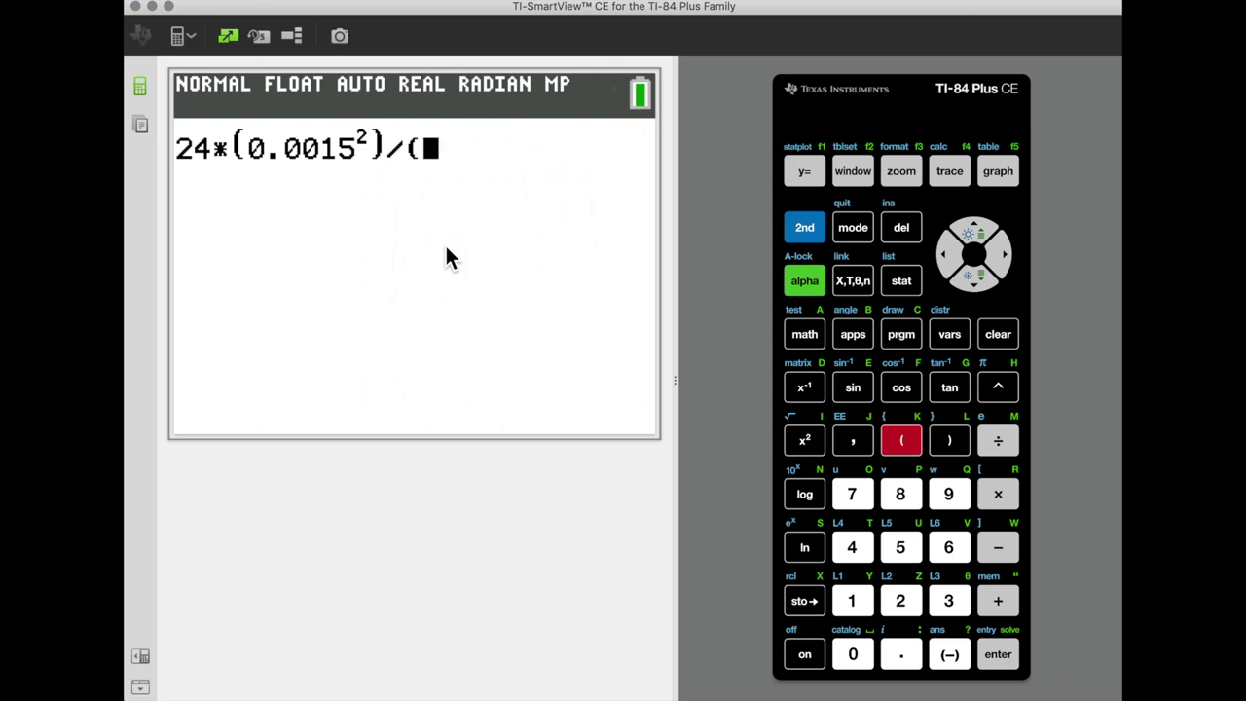
{"action": "type", "text": "0"}
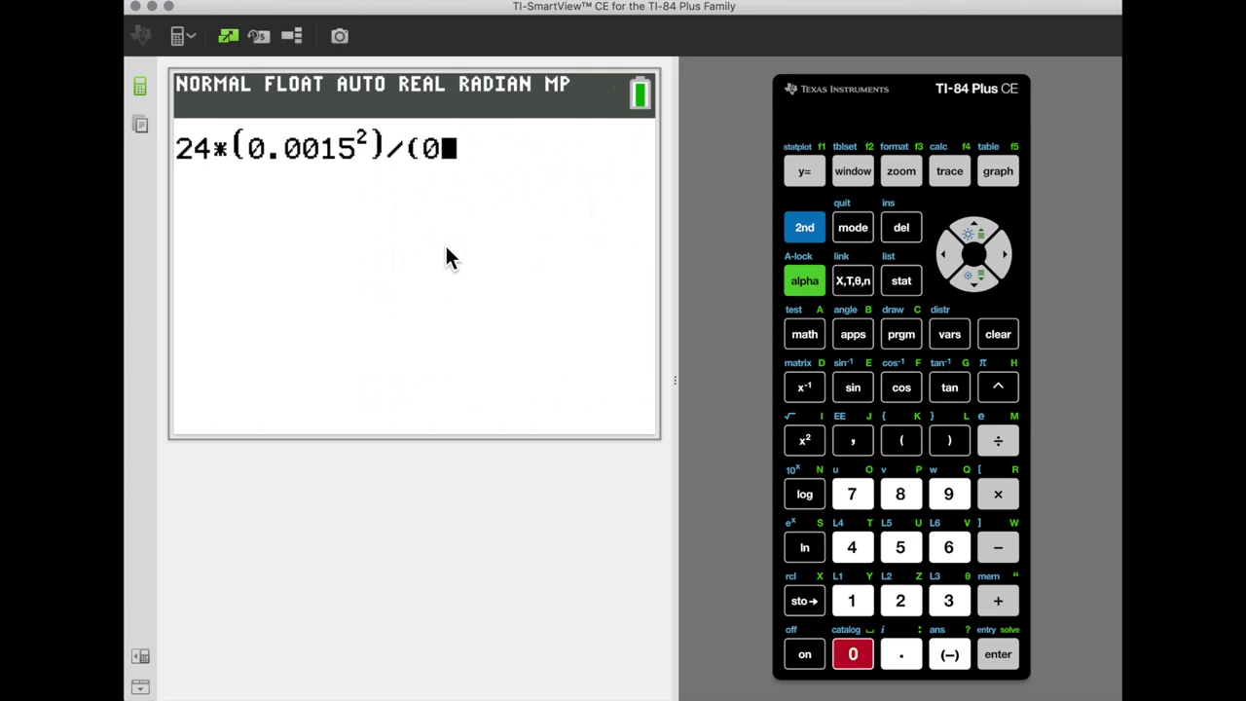
{"action": "type", "text": ".001"}
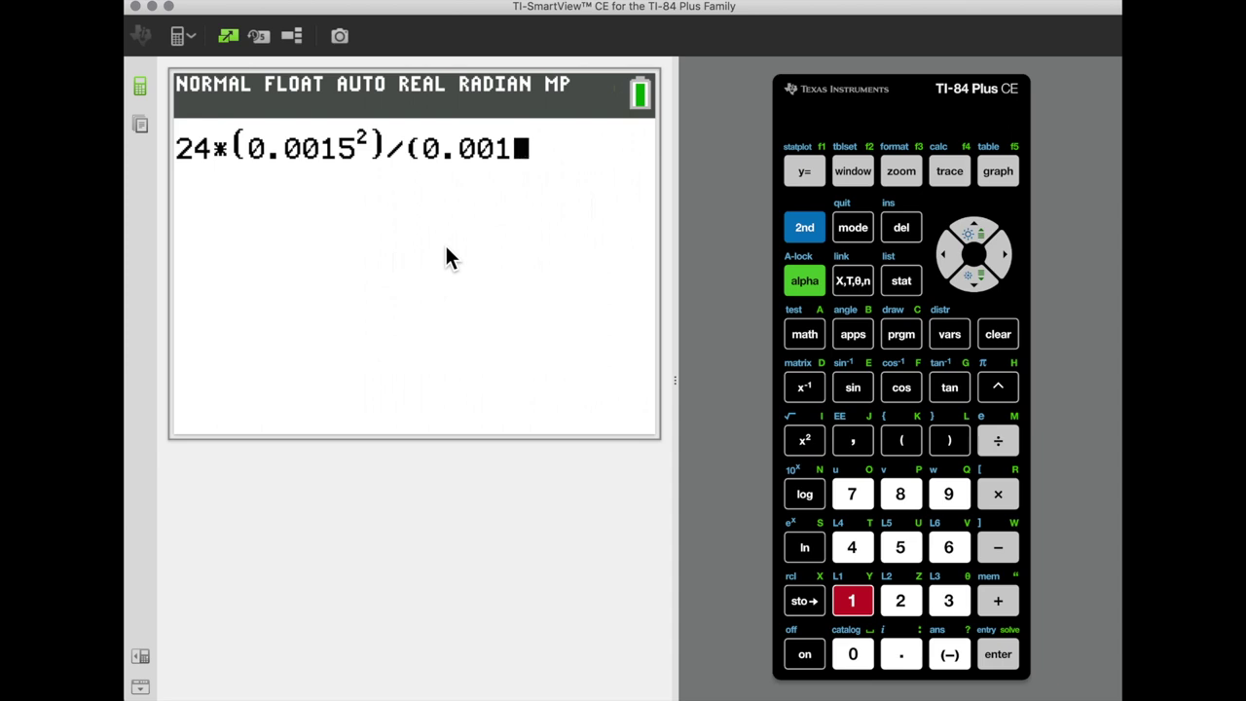
{"action": "type", "text": "^2"}
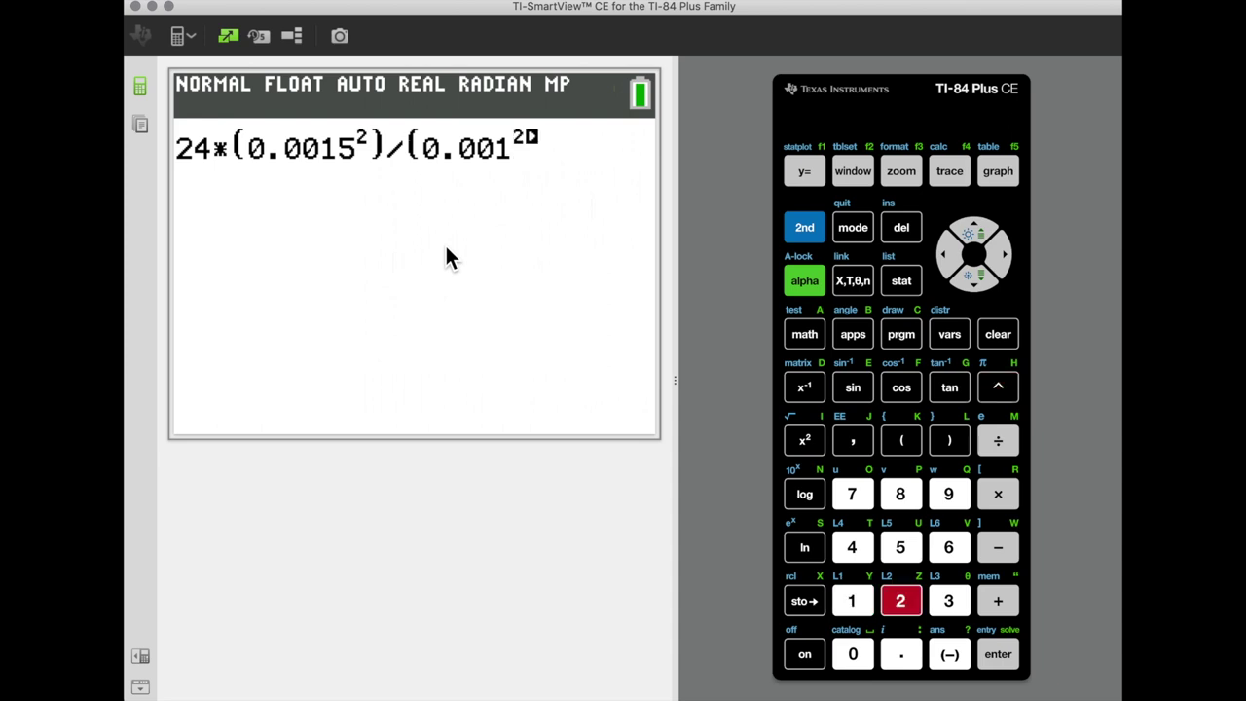
{"action": "key", "text": "Right"}
{"action": "type", "text": ")"}
{"action": "key", "text": "Return"}
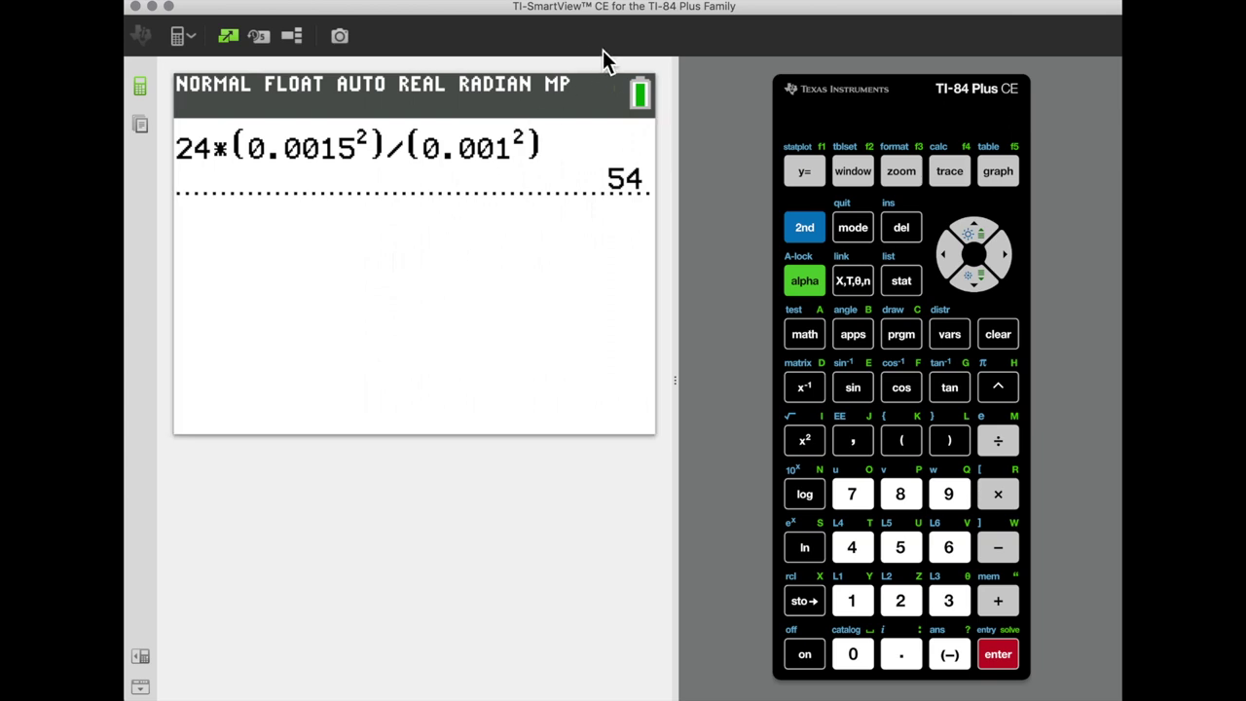
Start a χ²cdf calculation from the calculator's distribution functions
{"action": "left_click", "coordinate": [808, 234]}
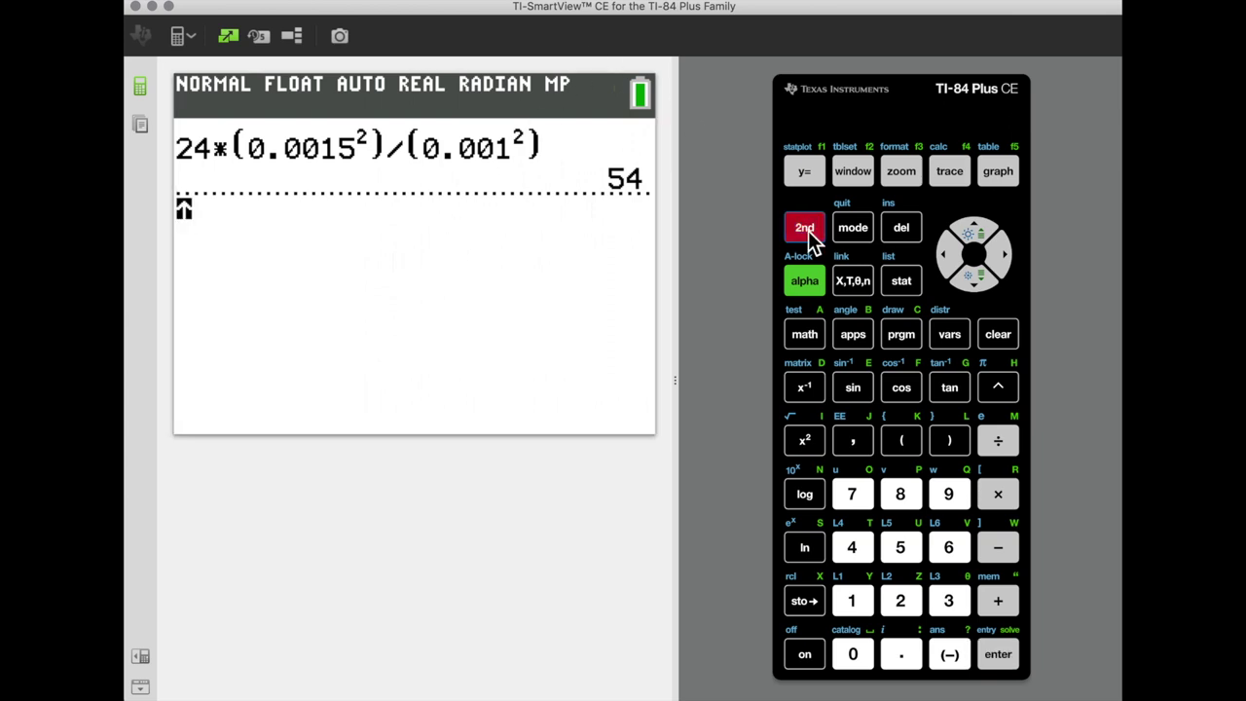
{"action": "left_click", "coordinate": [944, 330]}
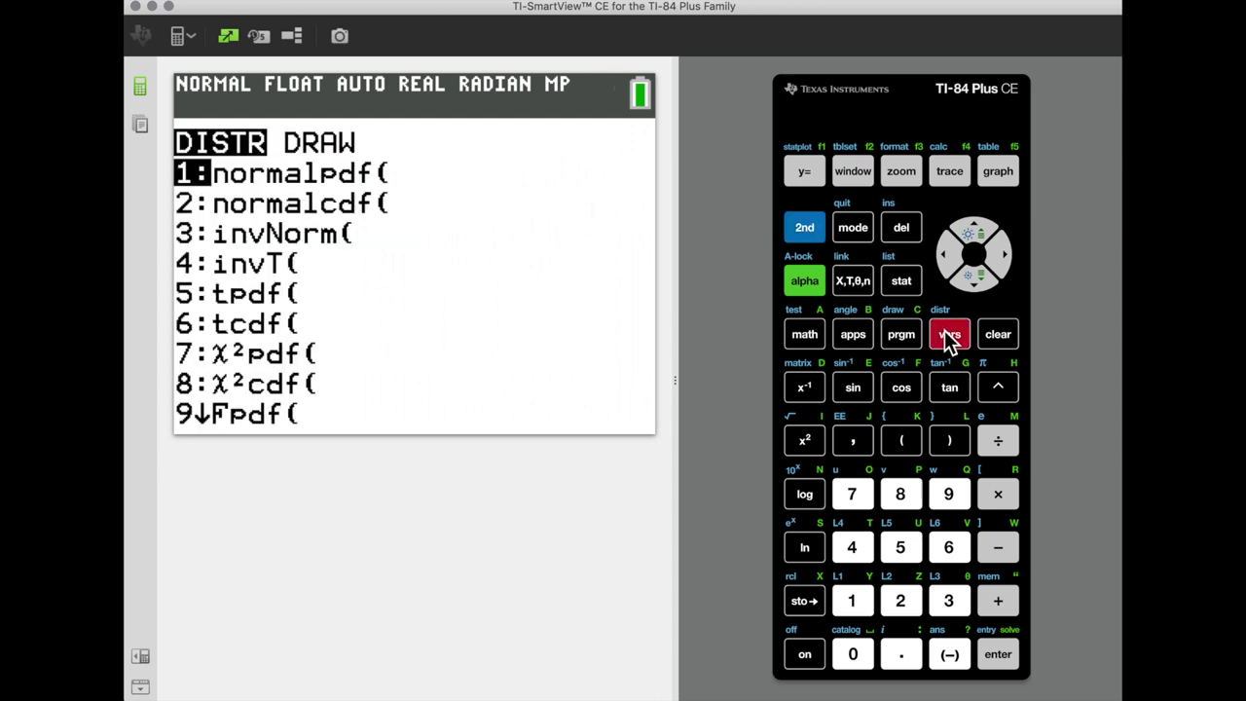
{"action": "key", "text": "Down"}
{"action": "key", "text": "Down"}
{"action": "key", "text": "Down"}
{"action": "key", "text": "Down"}
{"action": "key", "text": "Down"}
{"action": "key", "text": "Down"}
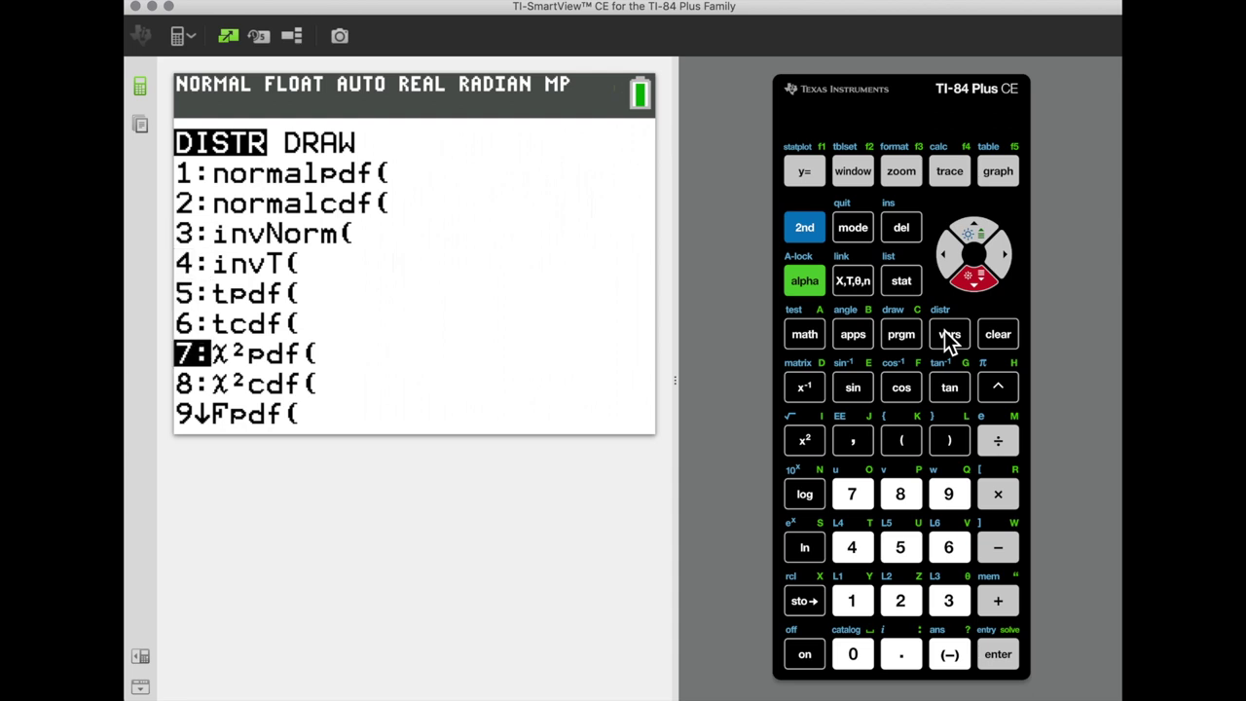
{"action": "key", "text": "Down"}
{"action": "key", "text": "Return"}
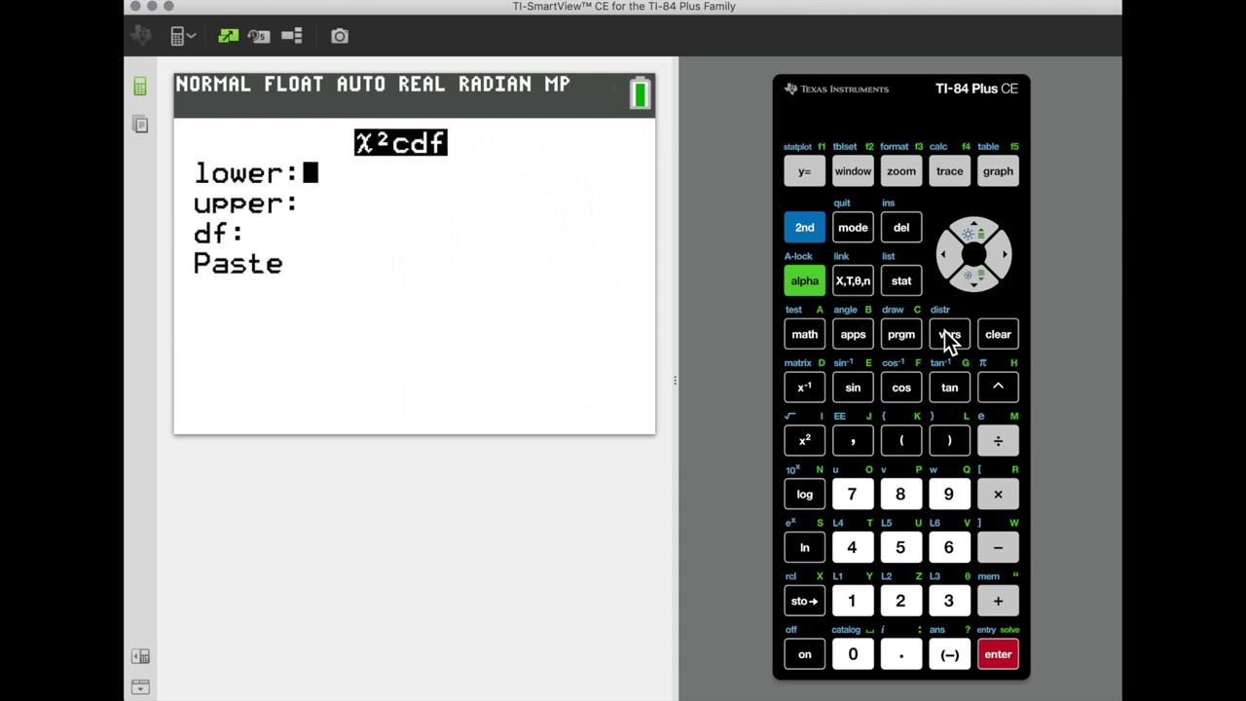
Set the χ²cdf lower bound to the previous answer (Ans) and the upper bound to 1E99
{"action": "type", "text": "0"}
{"action": "left_click", "coordinate": [805, 232]}
{"action": "left_click", "coordinate": [949, 655]}
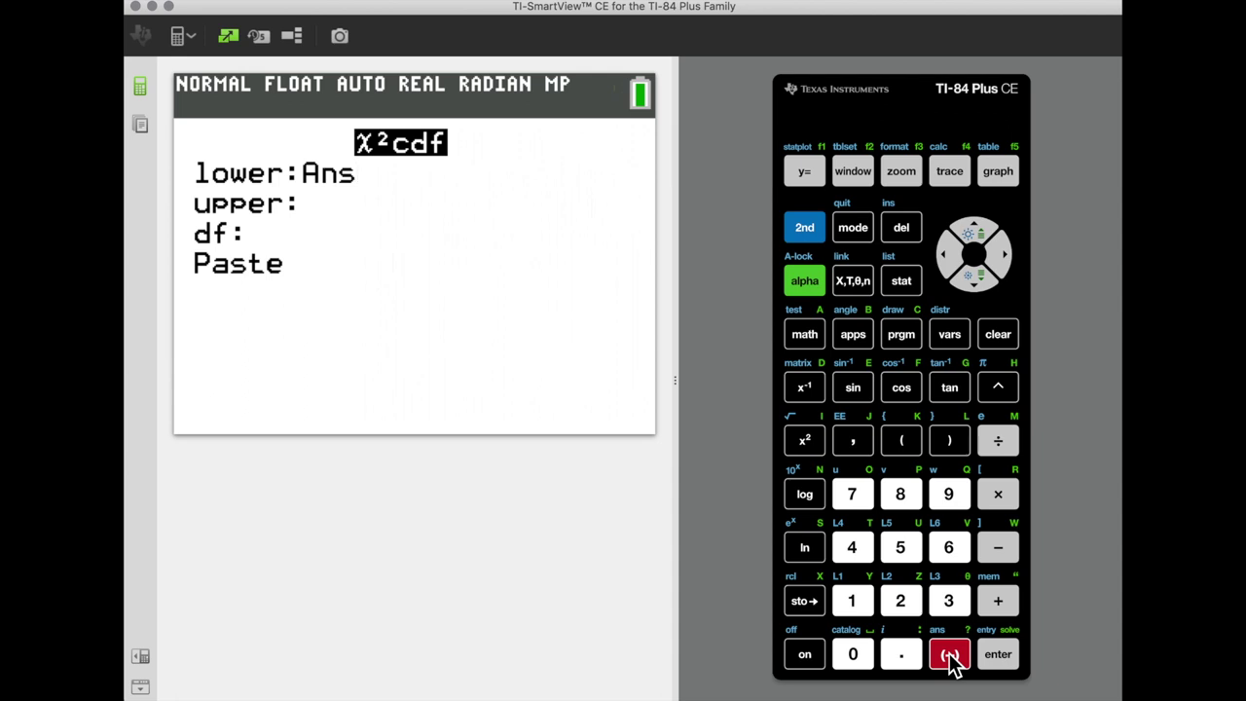
{"action": "key", "text": "Return"}
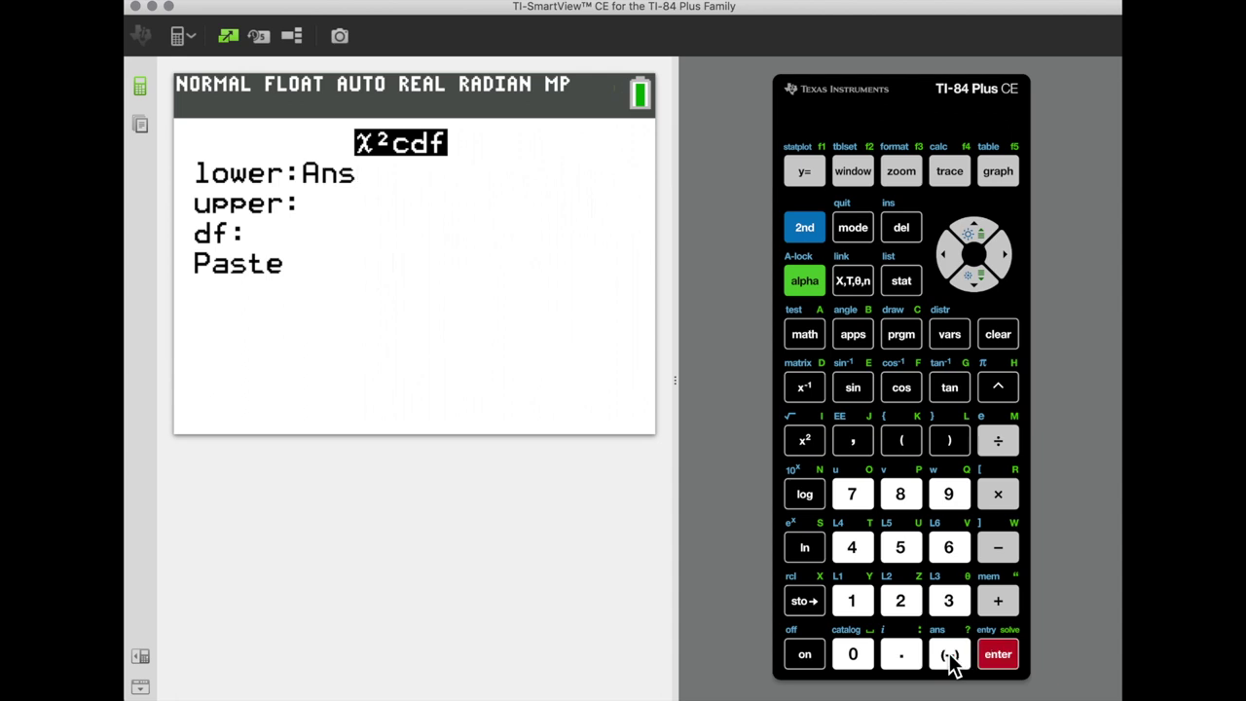
{"action": "type", "text": "1"}
{"action": "key", "text": "shift"}
{"action": "left_click", "coordinate": [858, 436]}
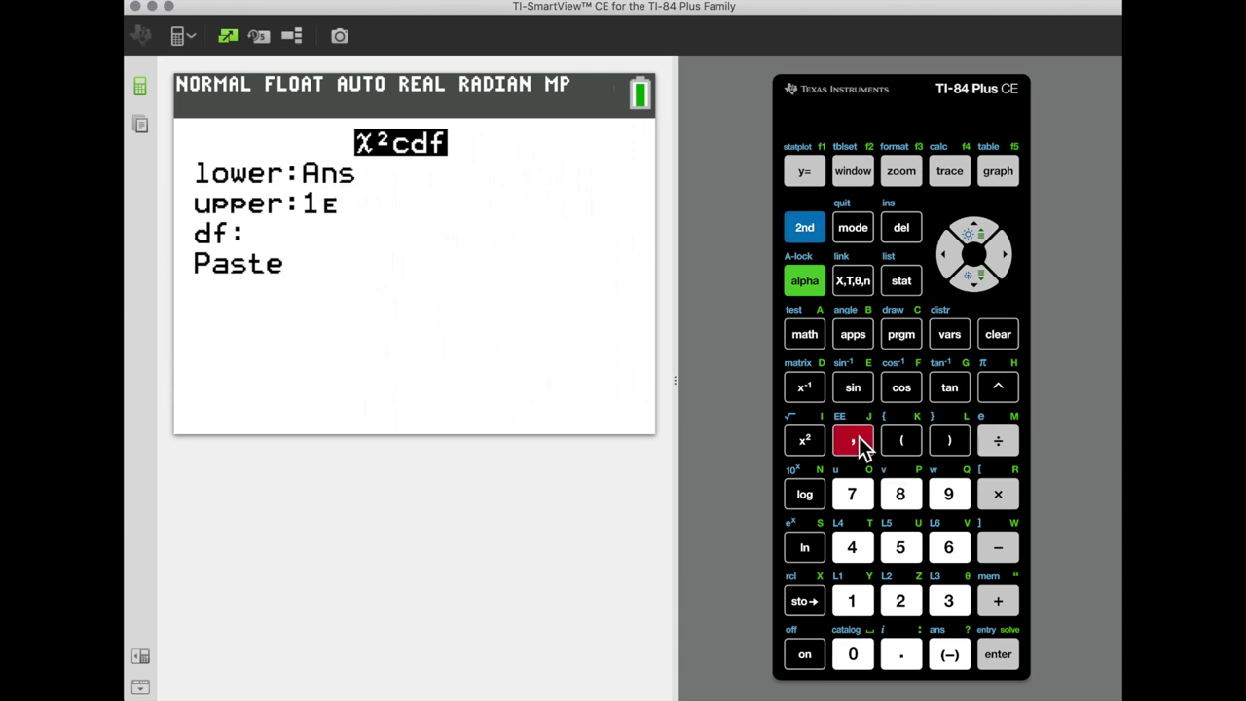
{"action": "left_click", "coordinate": [949, 498]}
{"action": "left_click", "coordinate": [951, 502]}
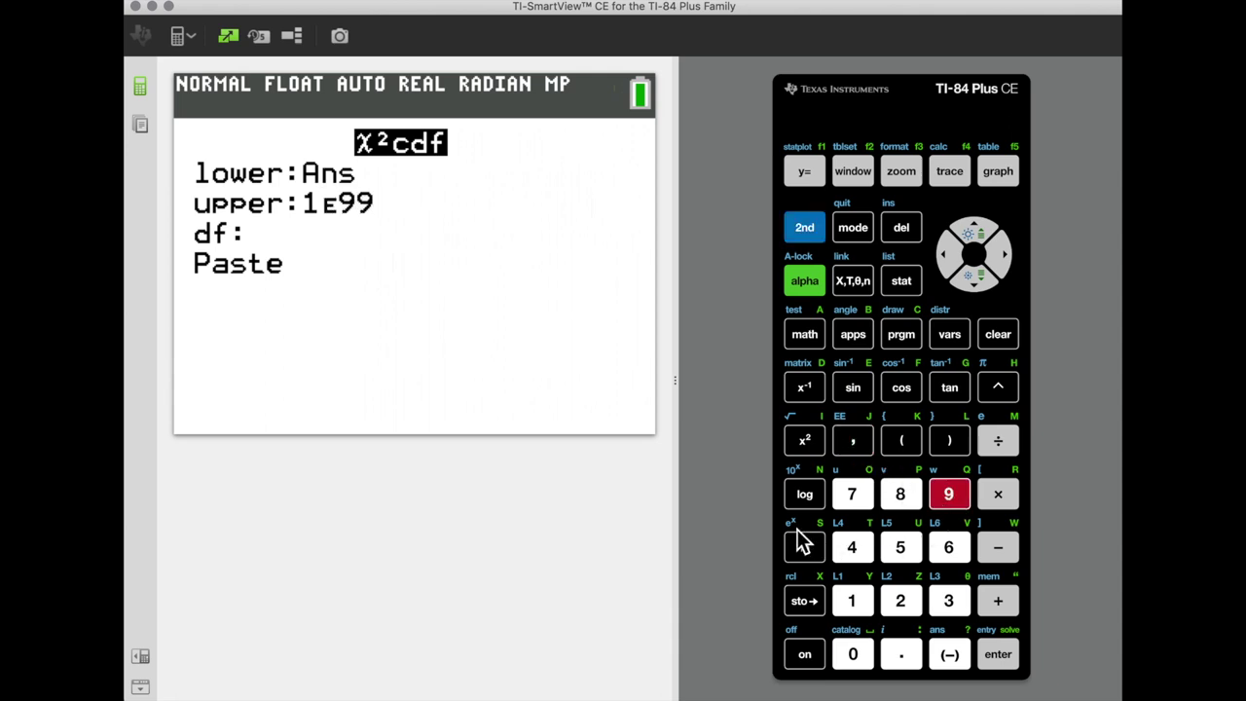
{"action": "key", "text": "Return"}
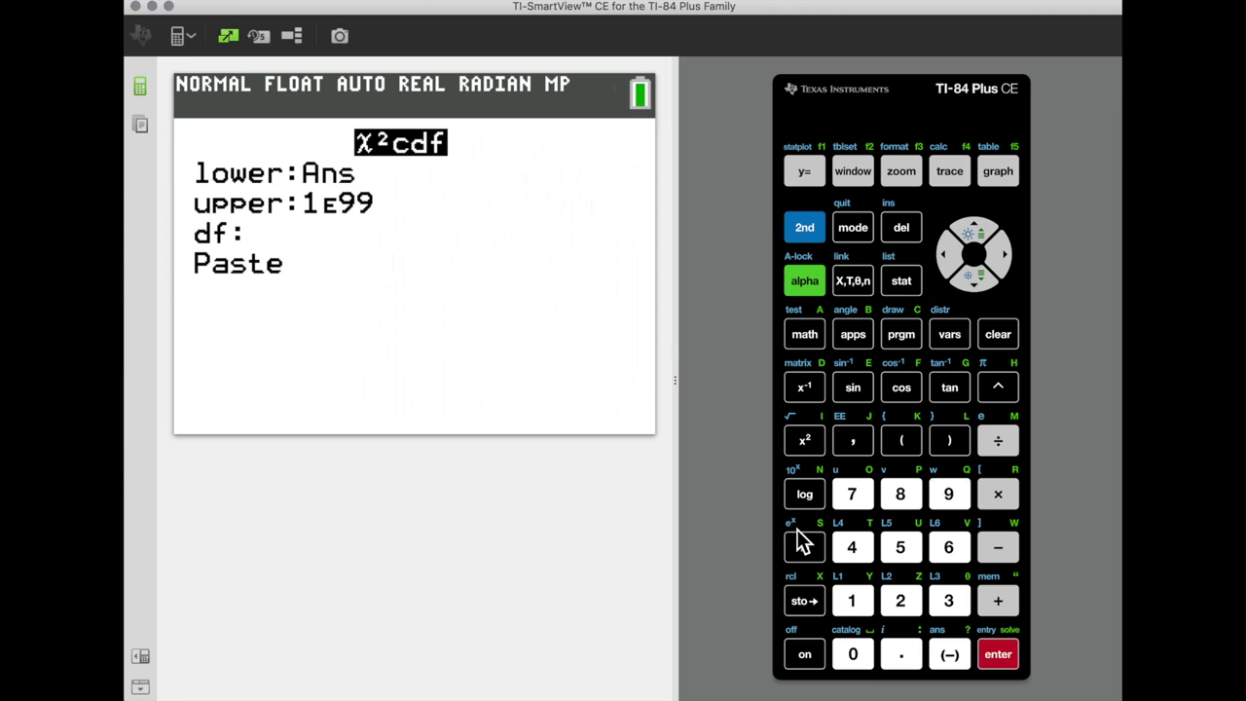
Set the χ²cdf degrees of freedom to 24, then paste and evaluate the expression
{"action": "type", "text": "24"}
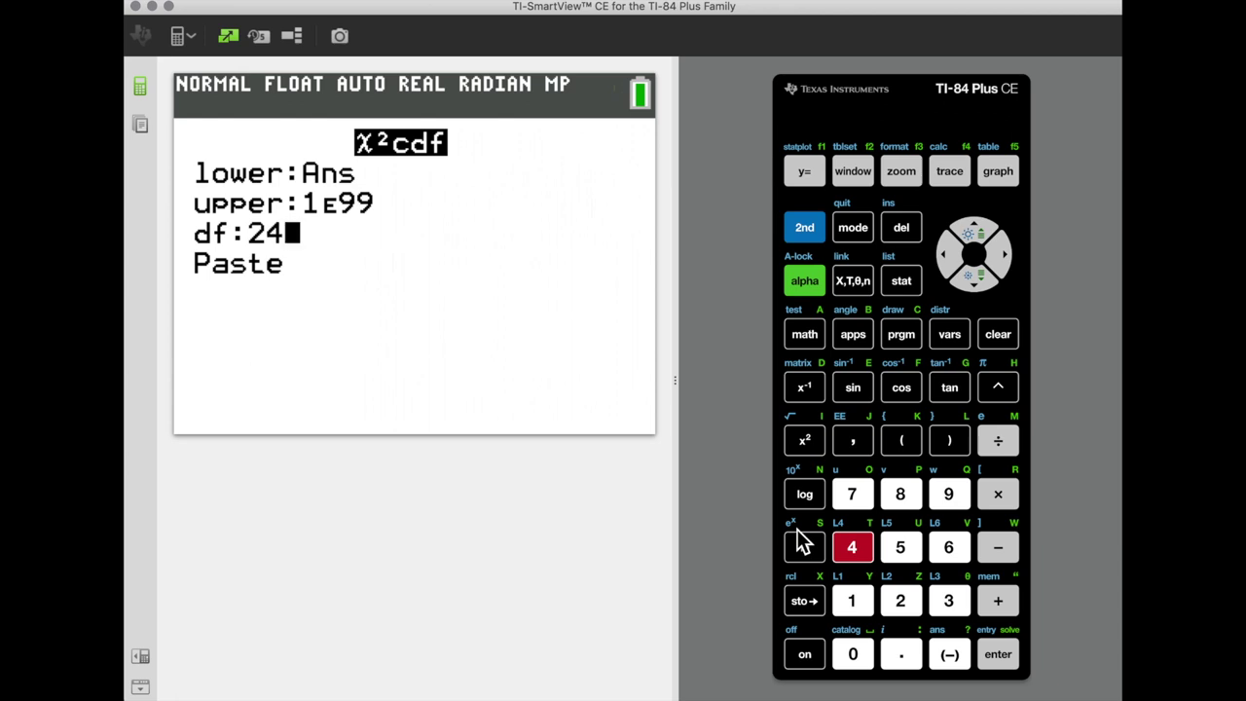
{"action": "key", "text": "Down"}
{"action": "key", "text": "Return"}
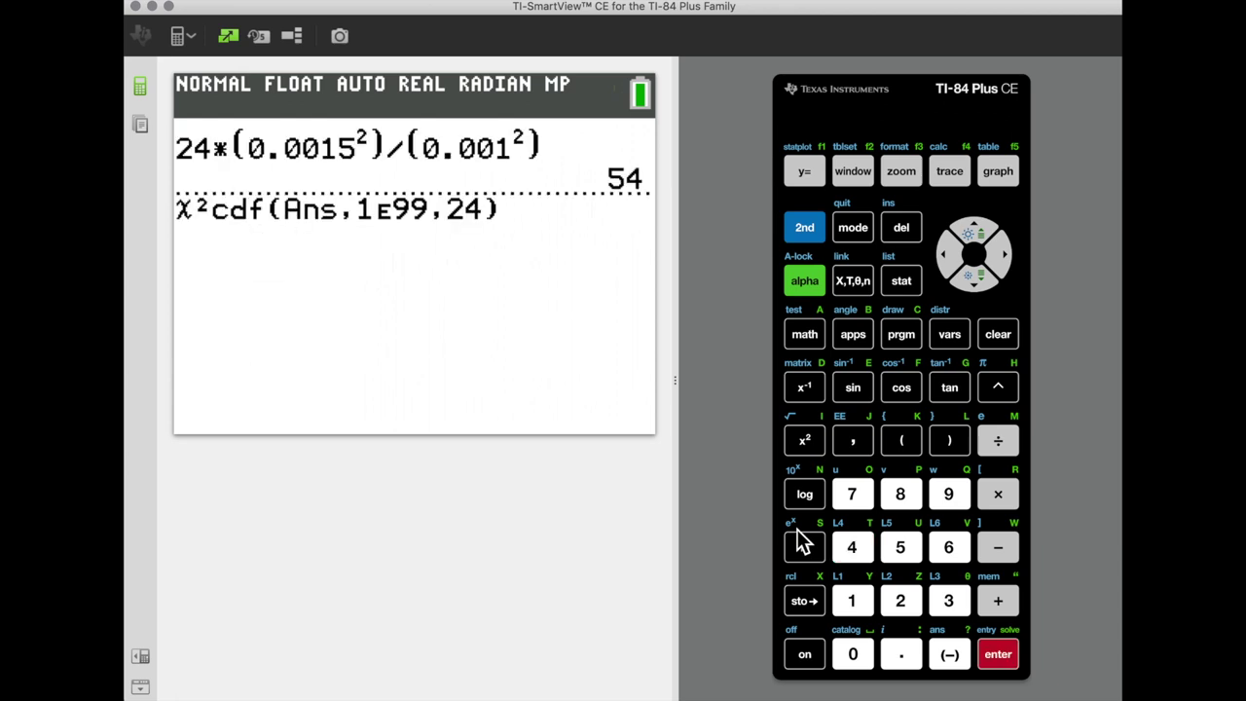
{"action": "key", "text": "Return"}
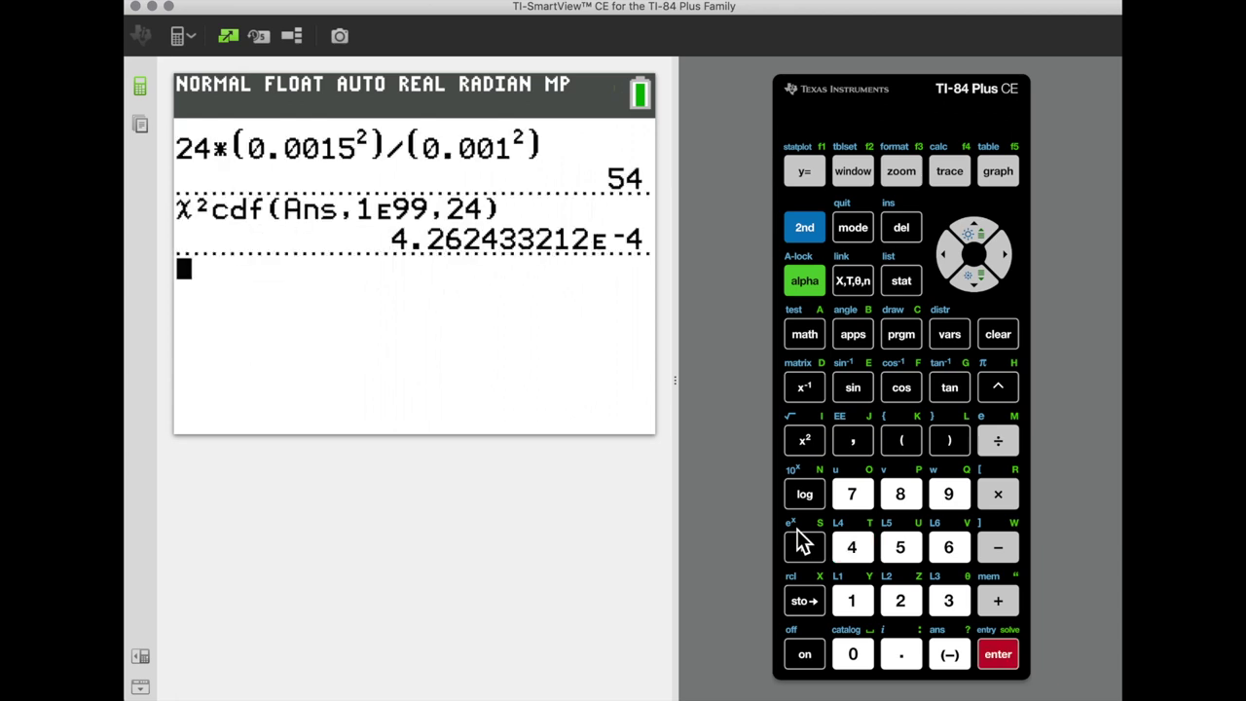
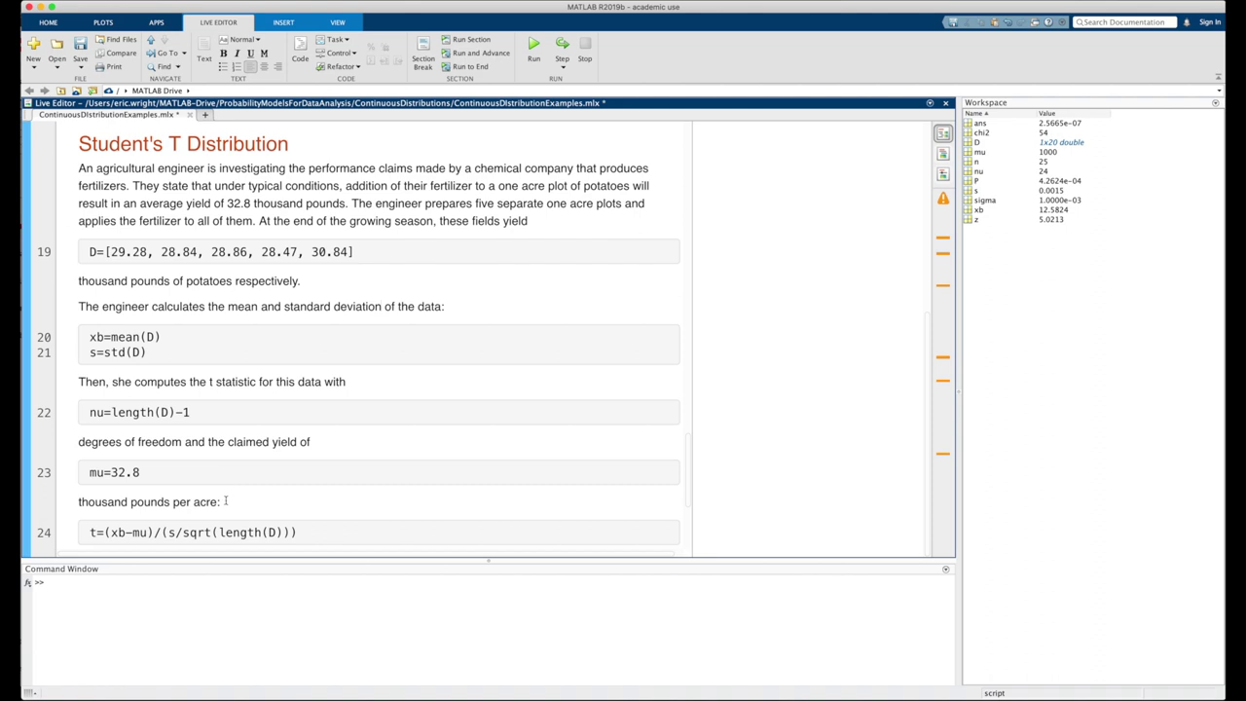
In the MATLAB live script, review the Student's T Distribution example's data, t statistic formula, tpdf plot and tcdf probability code
{"action": "scroll", "coordinate": [226, 500], "scroll_direction": "down", "scroll_amount": 1}
{"action": "scroll", "coordinate": [225, 500], "scroll_direction": "down", "scroll_amount": 3}
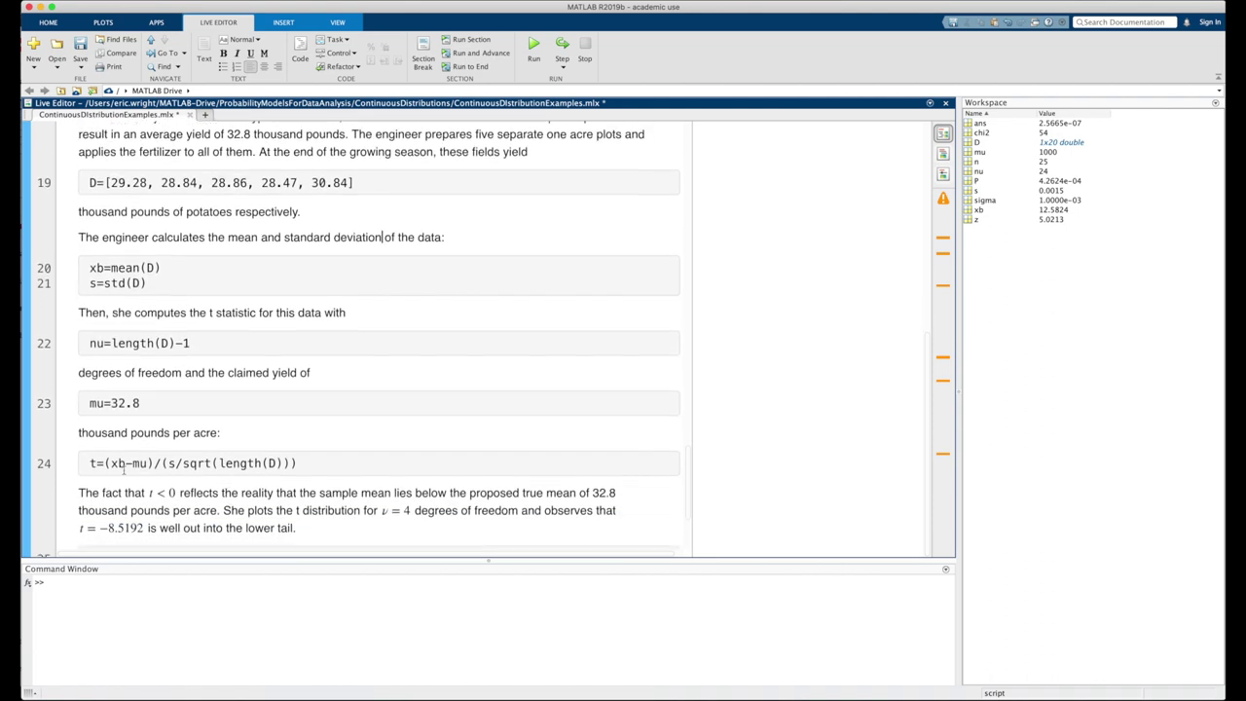
{"action": "scroll", "coordinate": [225, 500], "scroll_direction": "down", "scroll_amount": 7}
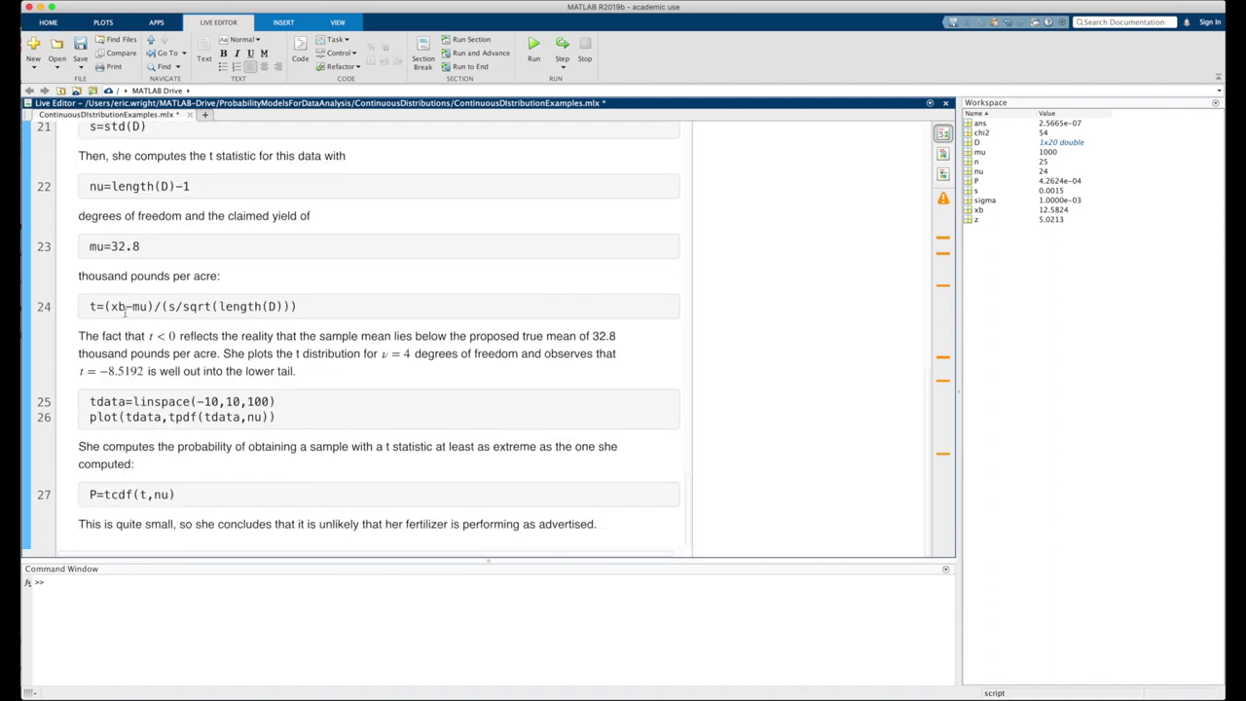
{"action": "mouse_move", "coordinate": [125, 308]}
{"action": "scroll", "coordinate": [316, 307], "scroll_direction": "up", "scroll_amount": 5}
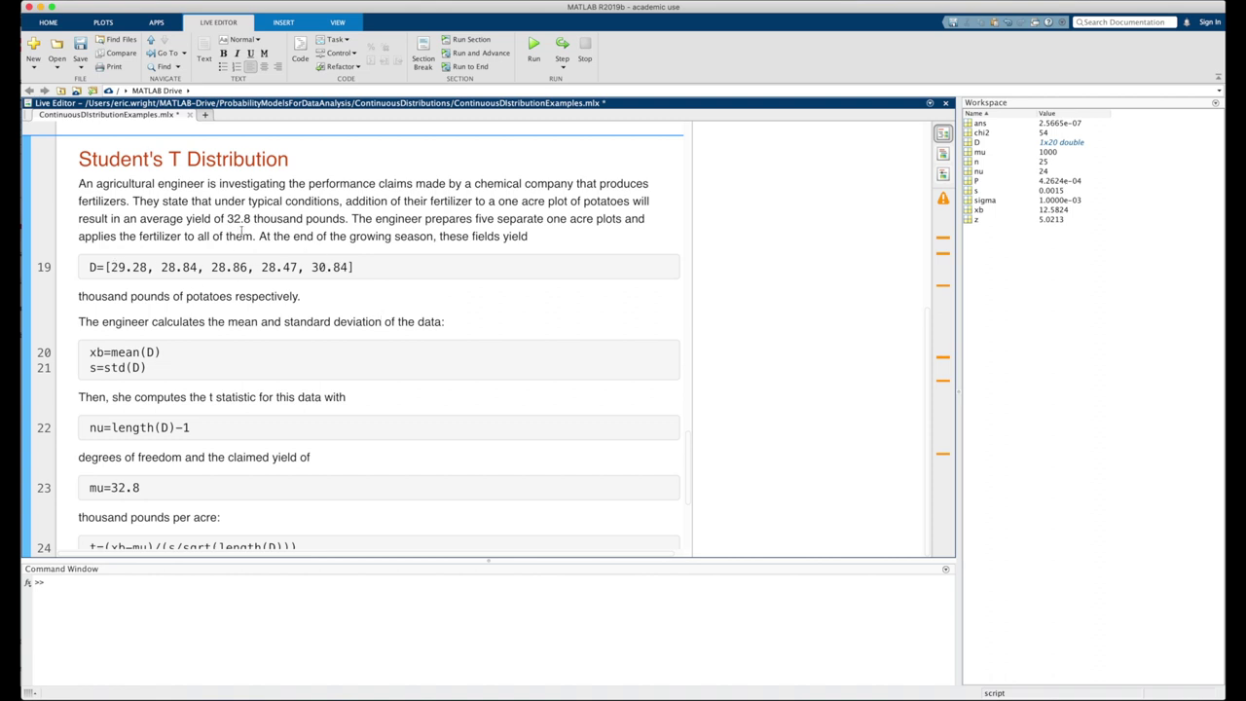
{"action": "scroll", "coordinate": [231, 280], "scroll_direction": "down", "scroll_amount": 1}
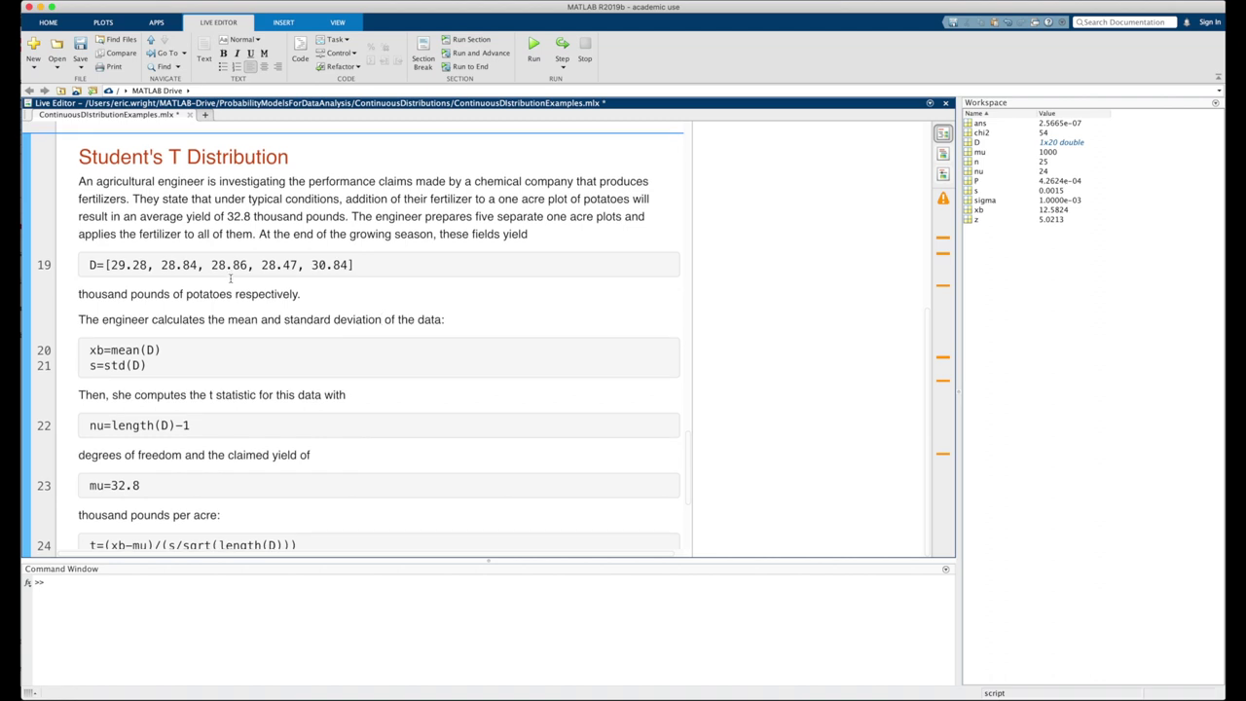
{"action": "scroll", "coordinate": [231, 279], "scroll_direction": "down", "scroll_amount": 5}
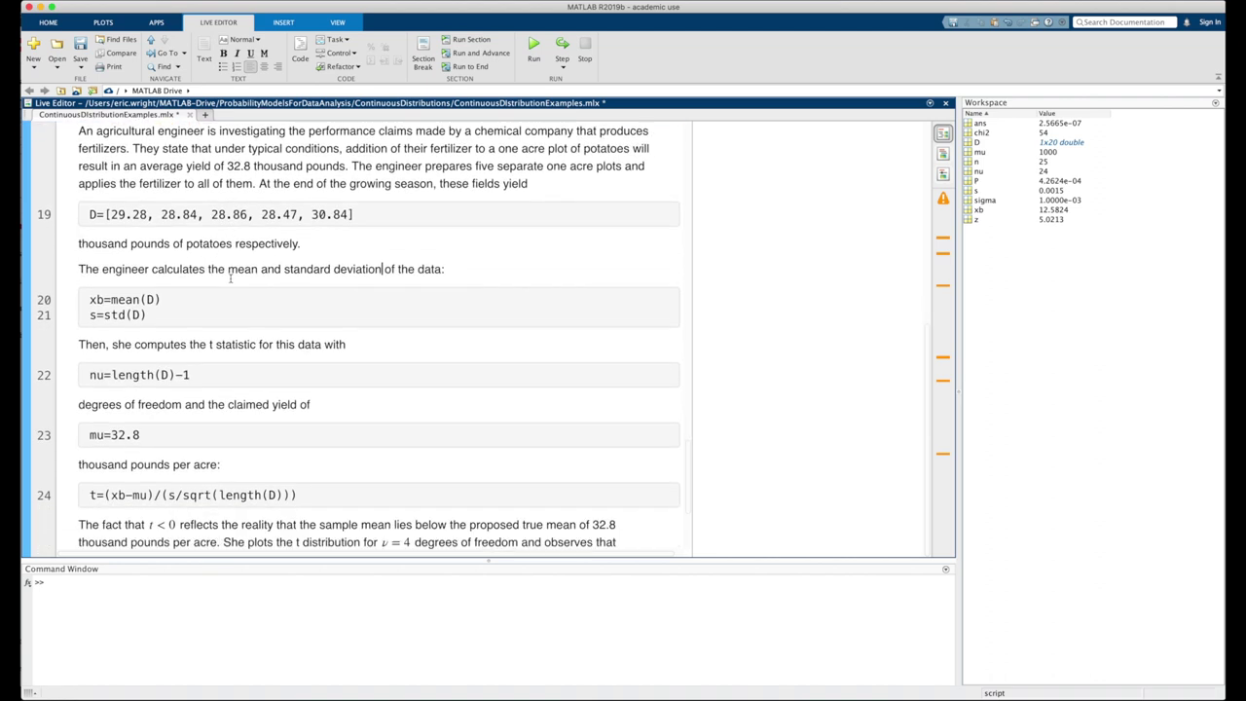
{"action": "scroll", "coordinate": [125, 404], "scroll_direction": "down", "scroll_amount": 3}
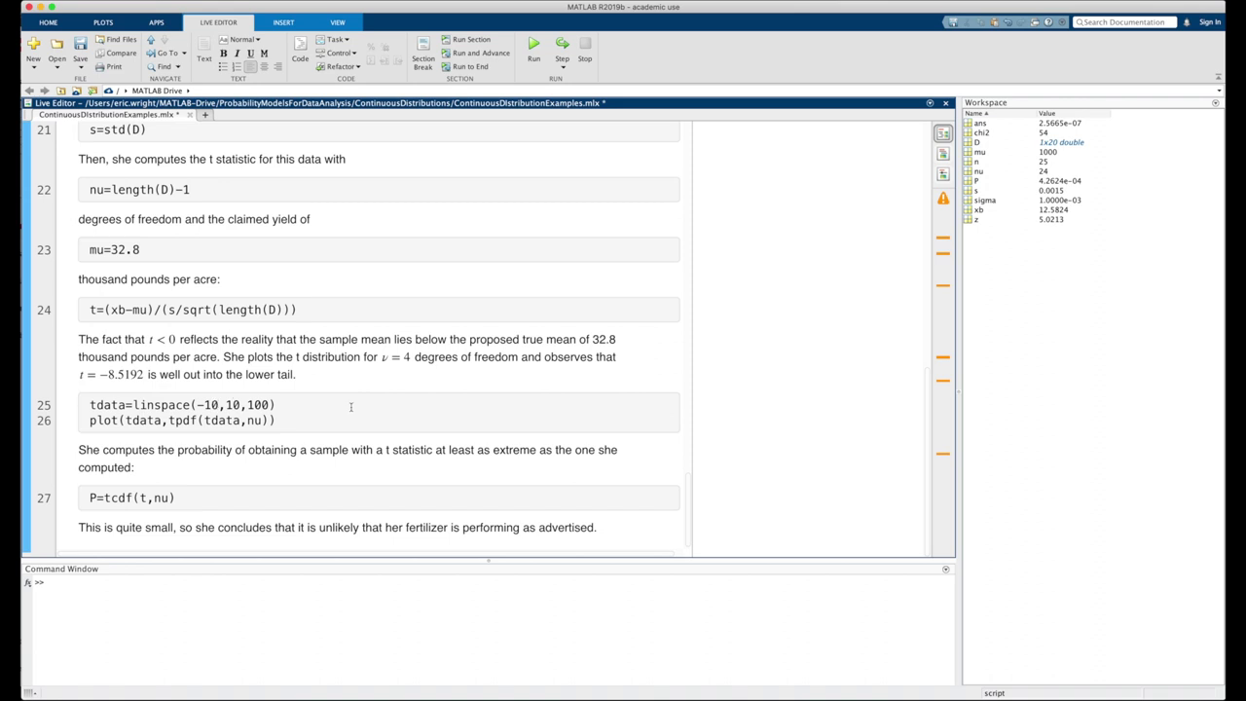
{"action": "left_click", "coordinate": [309, 312]}
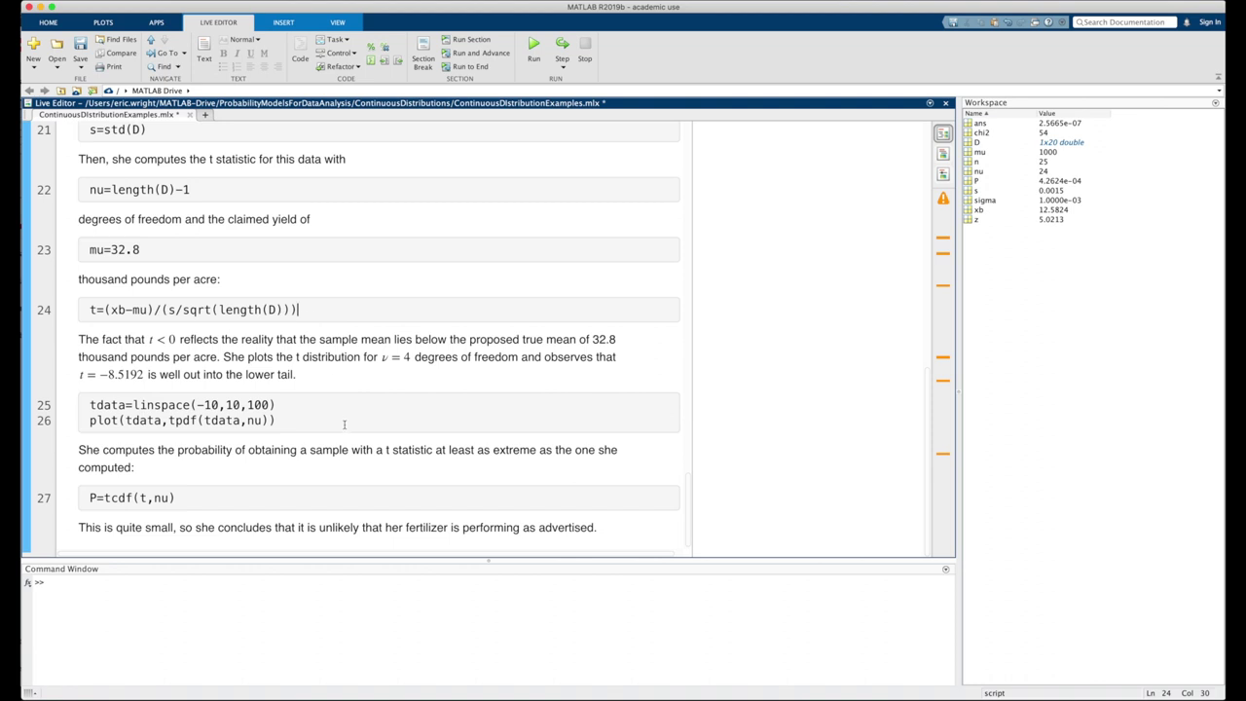
Run the Student's T Distribution section of the live script
{"action": "scroll", "coordinate": [331, 443], "scroll_direction": "down", "scroll_amount": 1}
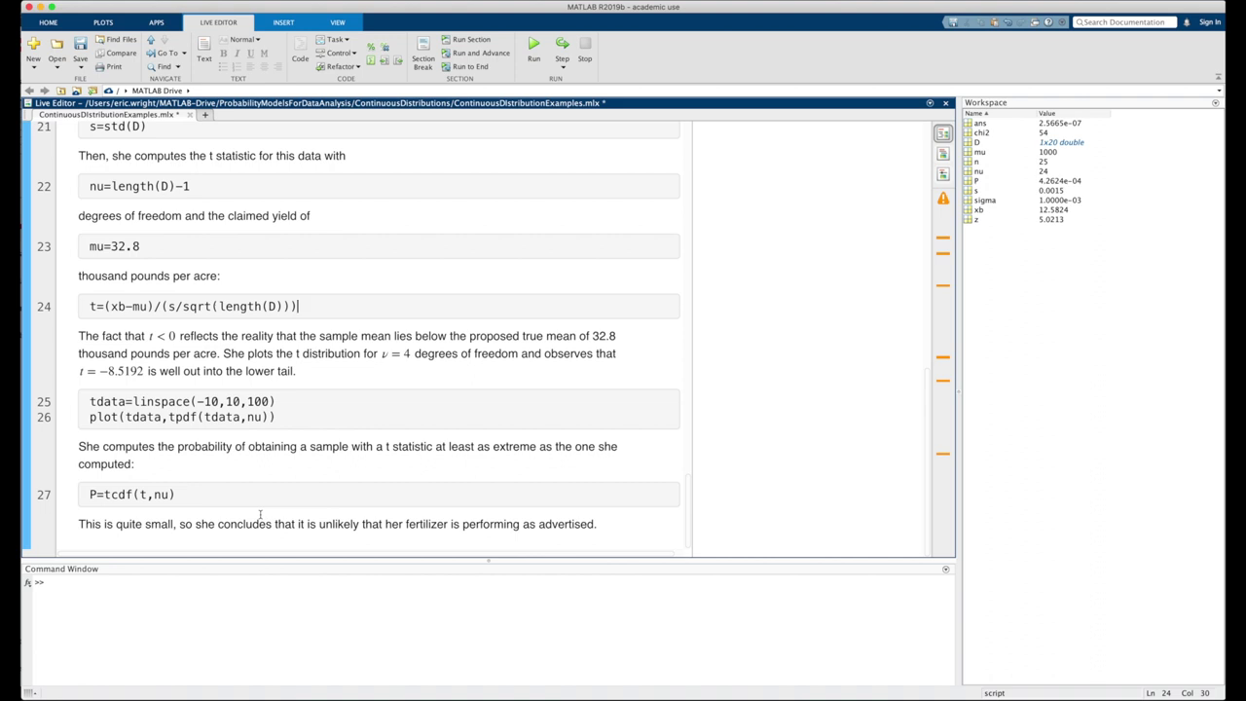
{"action": "left_click", "coordinate": [446, 41]}
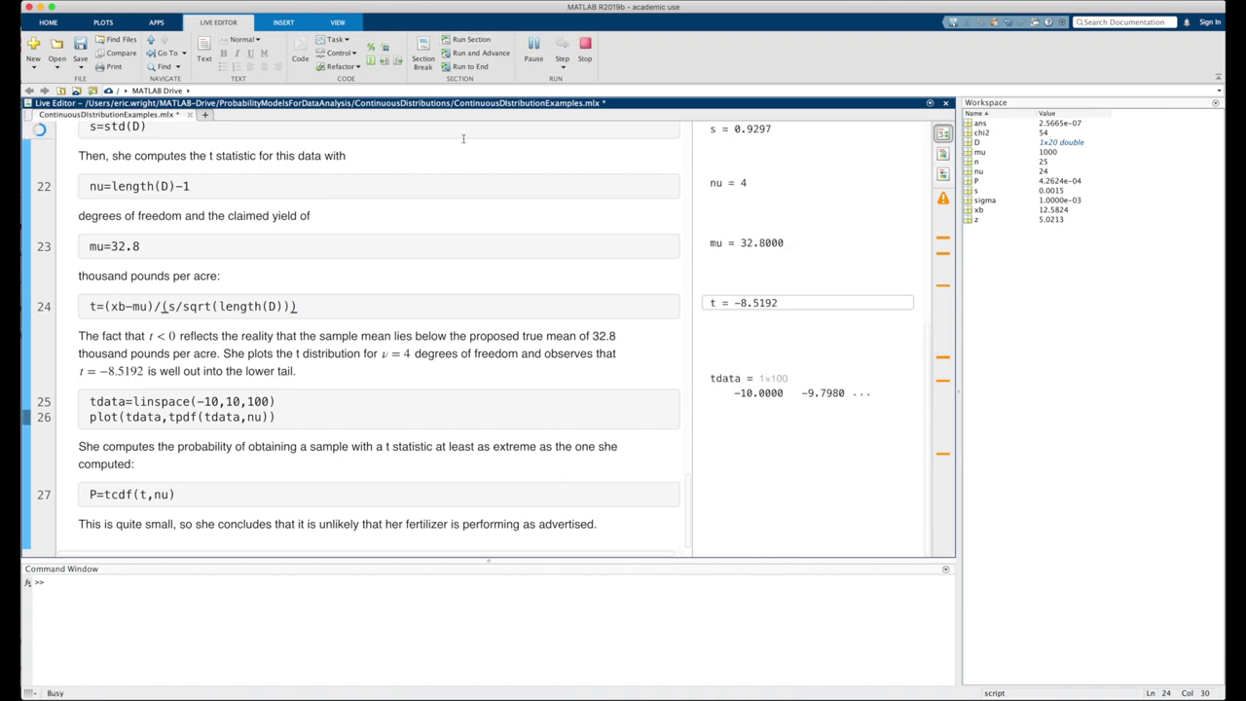
Examine the section's output for the mean, standard deviation, degrees of freedom, t statistic, t distribution plot and probability P
{"action": "scroll", "coordinate": [455, 166], "scroll_direction": "up", "scroll_amount": 5}
{"action": "scroll", "coordinate": [452, 172], "scroll_direction": "down", "scroll_amount": 1}
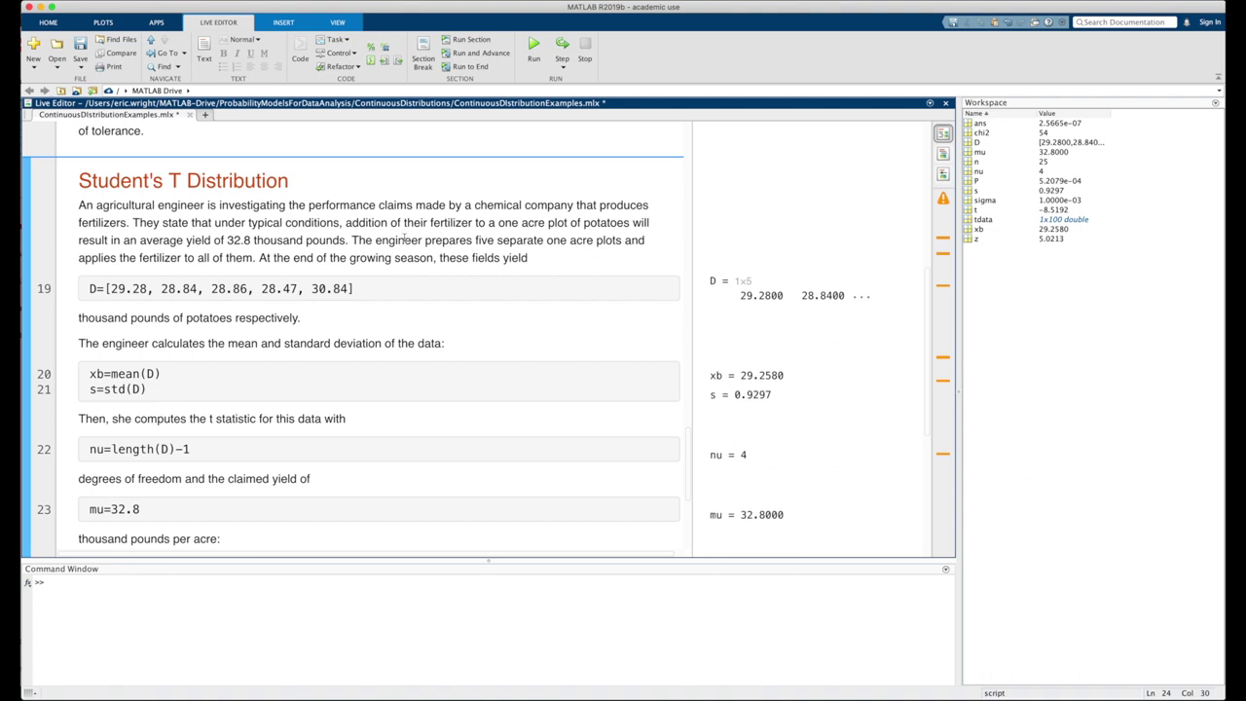
{"action": "scroll", "coordinate": [760, 381], "scroll_direction": "down", "scroll_amount": 2}
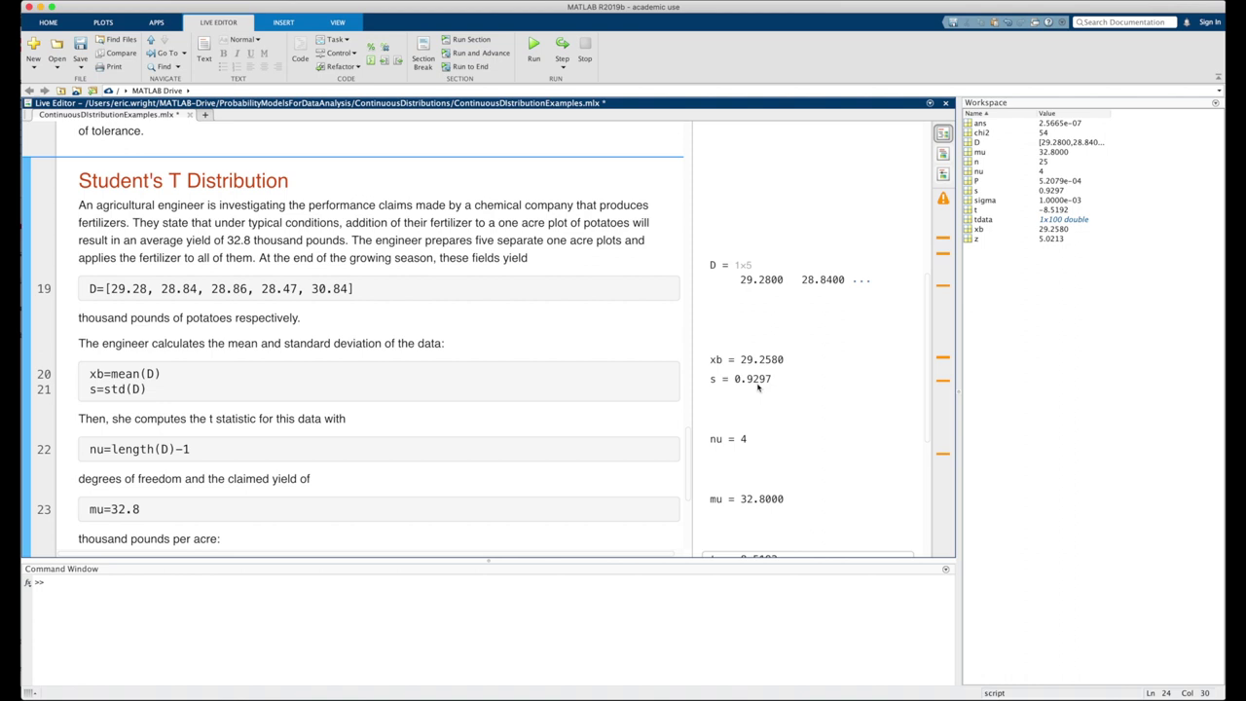
{"action": "scroll", "coordinate": [758, 387], "scroll_direction": "down", "scroll_amount": 10}
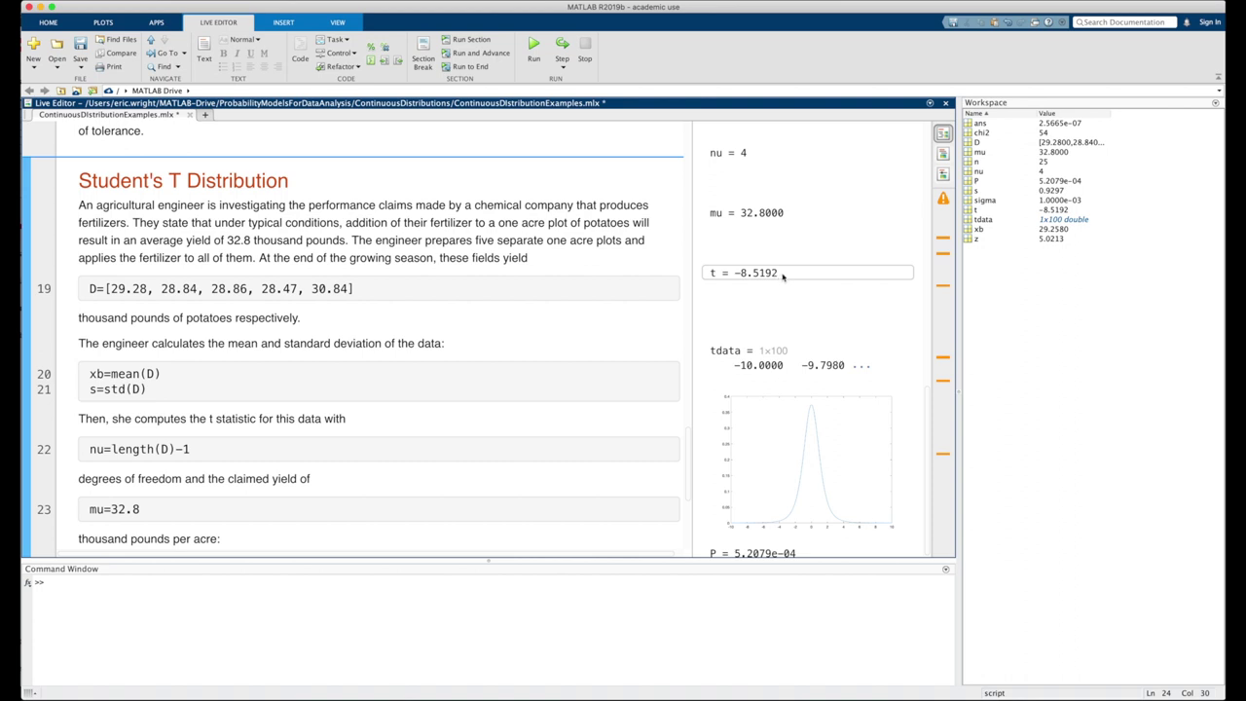
{"action": "scroll", "coordinate": [782, 276], "scroll_direction": "down", "scroll_amount": 1}
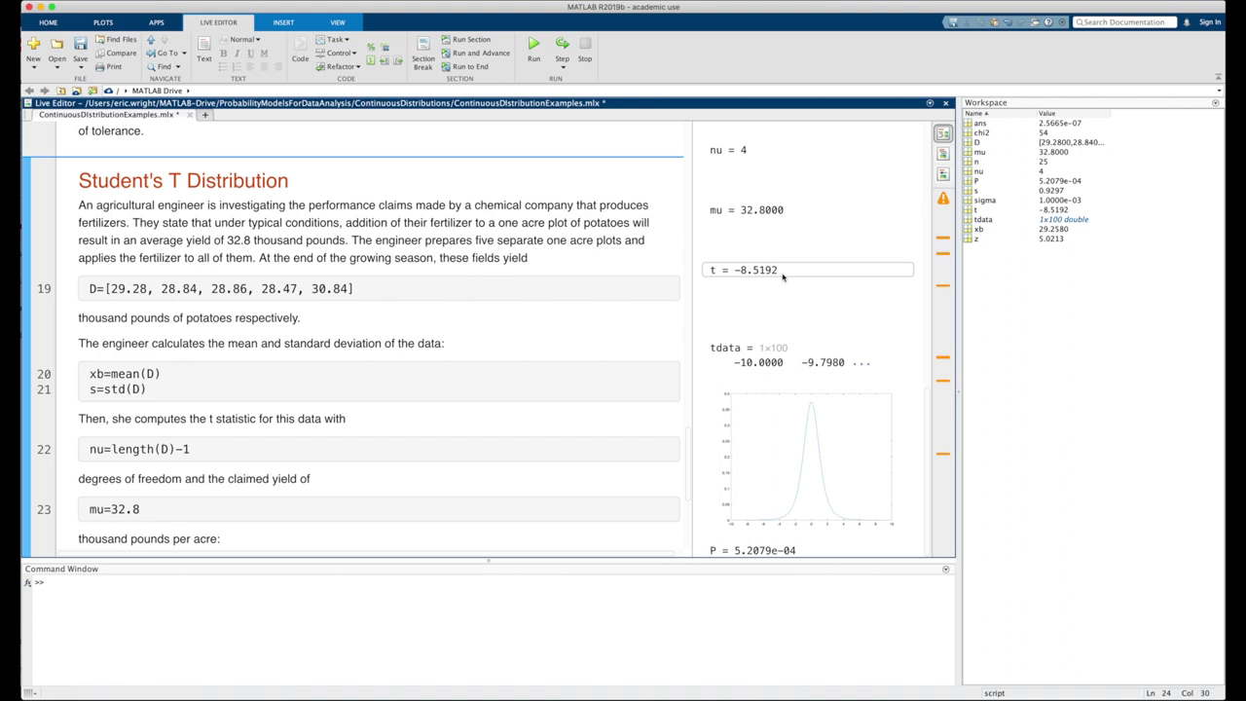
{"action": "scroll", "coordinate": [759, 499], "scroll_direction": "up", "scroll_amount": 1}
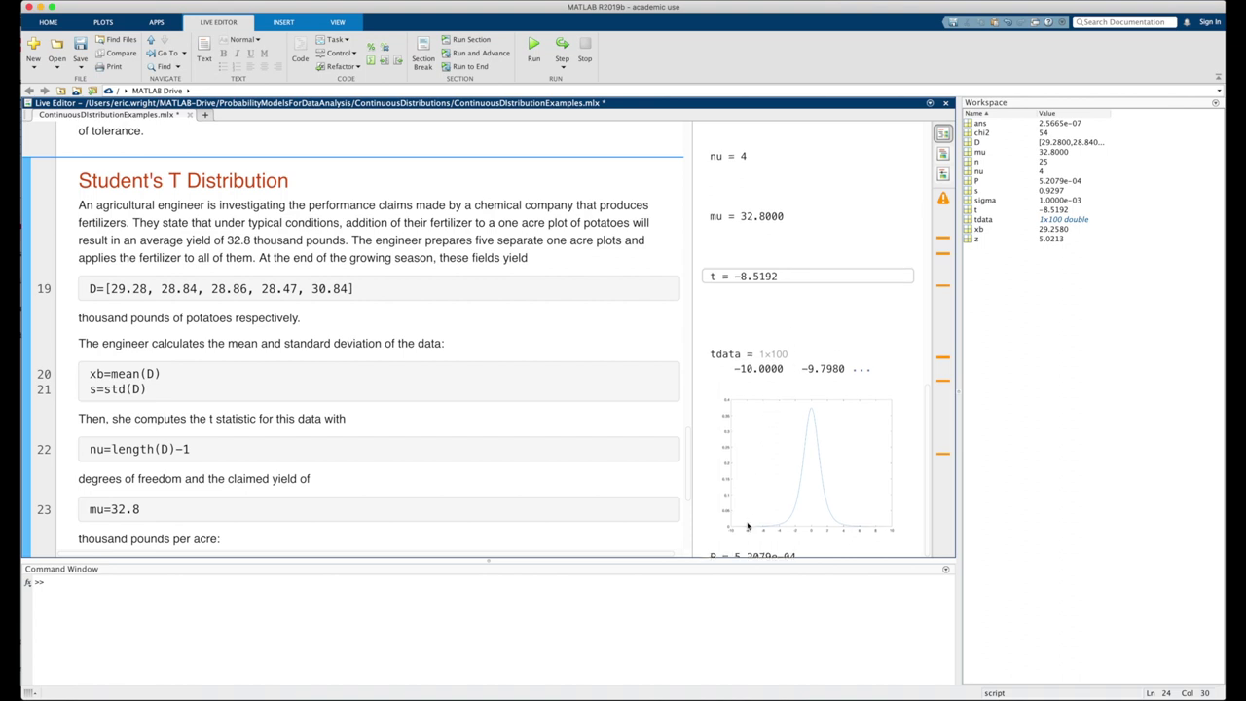
{"action": "scroll", "coordinate": [748, 526], "scroll_direction": "down", "scroll_amount": 1}
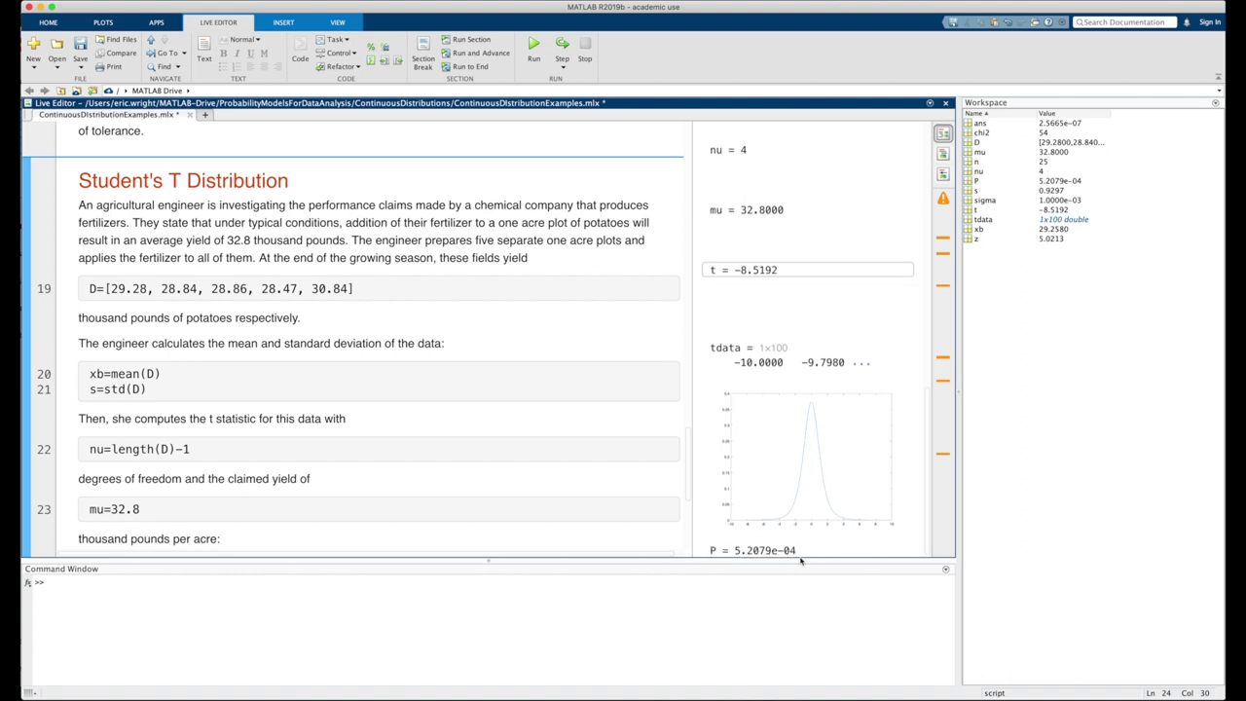
{"action": "scroll", "coordinate": [652, 526], "scroll_direction": "down", "scroll_amount": 5}
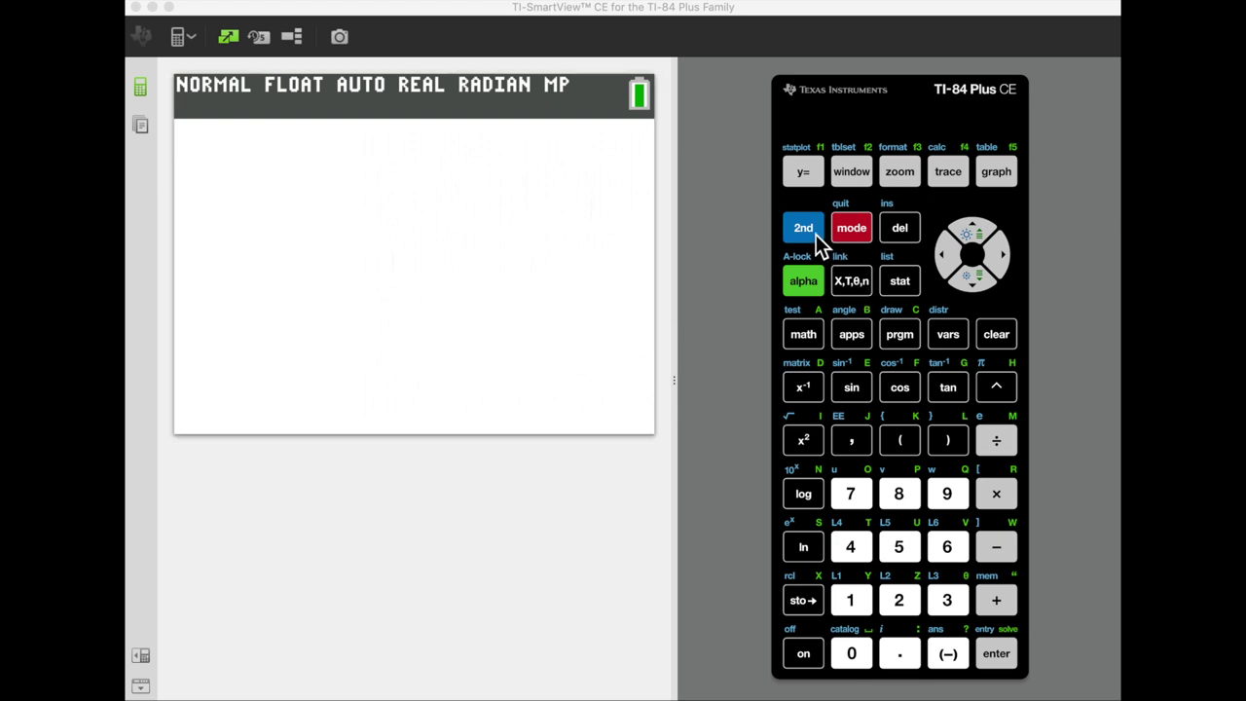
In the TI-84 Plus CE emulator, open the list editor to check the yield data in L1, then calculate 1-Var Stats for L1
{"action": "left_click", "coordinate": [901, 284]}
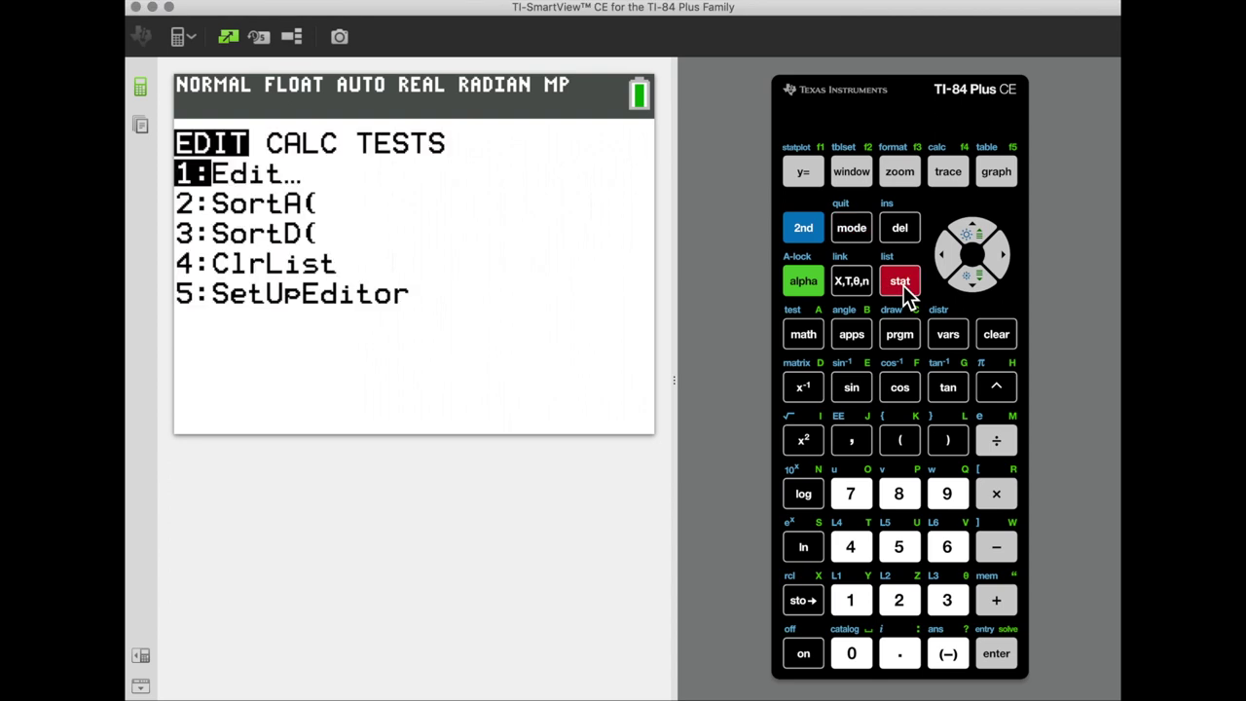
{"action": "key", "text": "Return"}
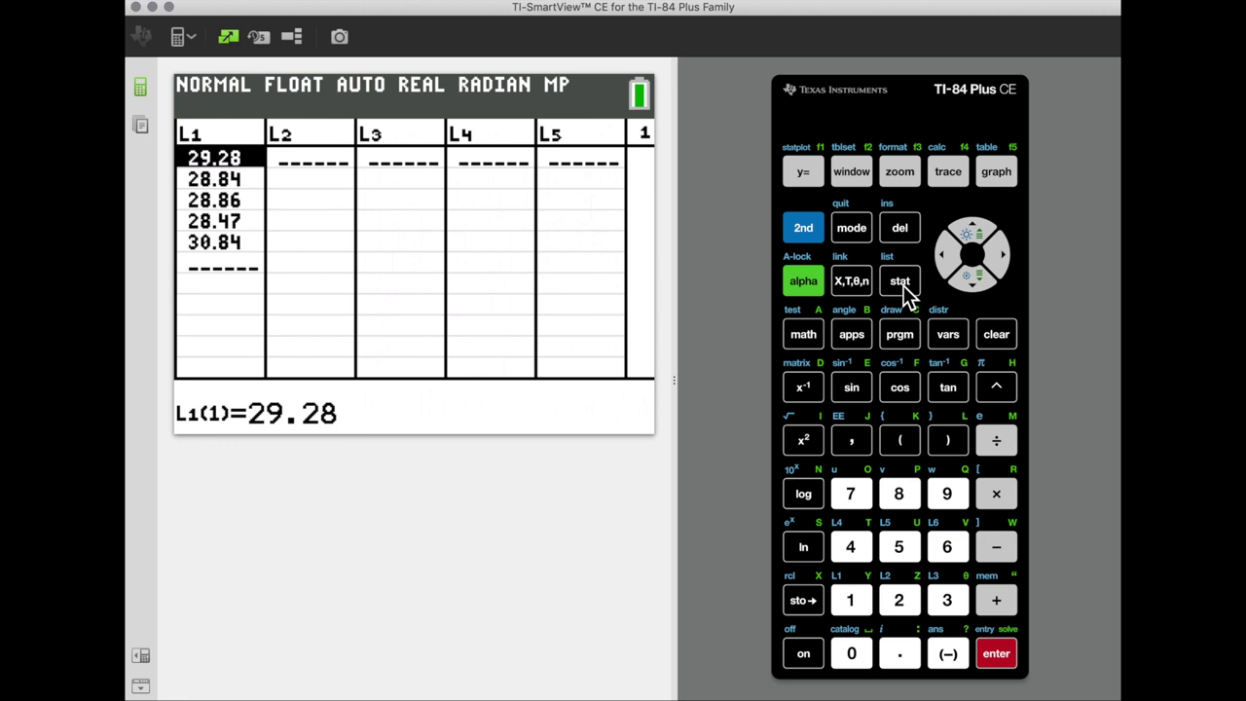
{"action": "left_click", "coordinate": [901, 284]}
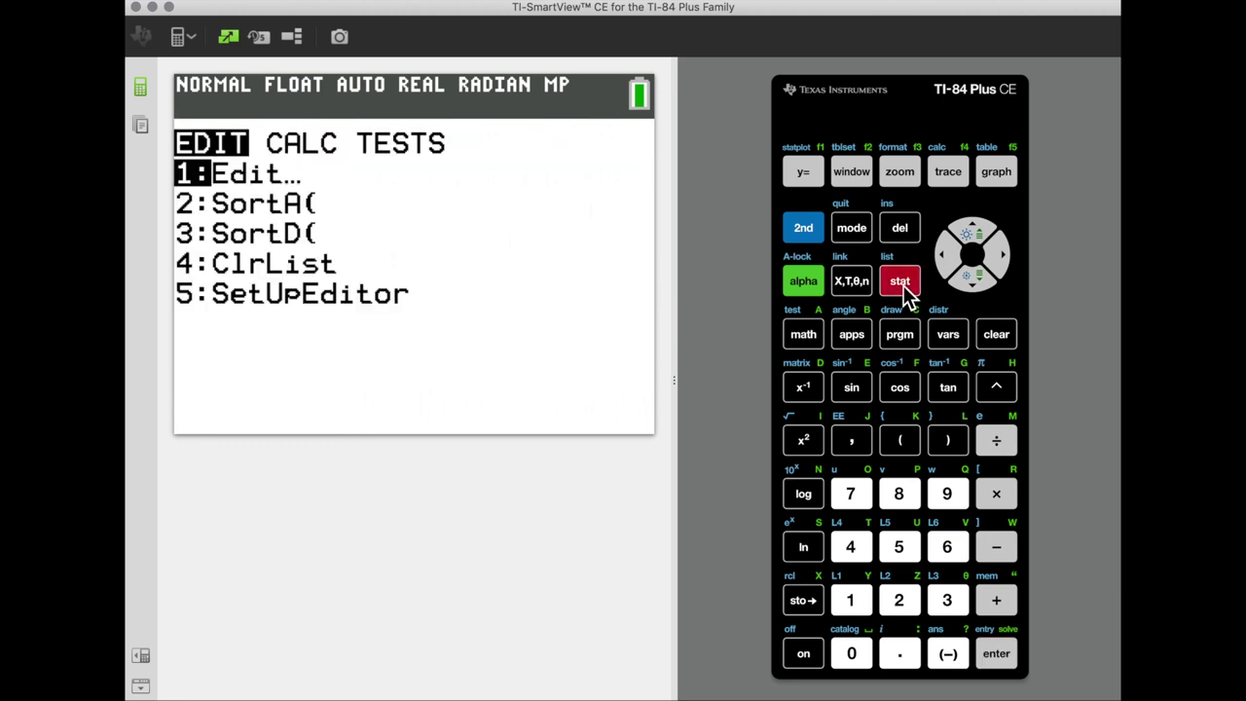
{"action": "key", "text": "Right"}
{"action": "key", "text": "Return"}
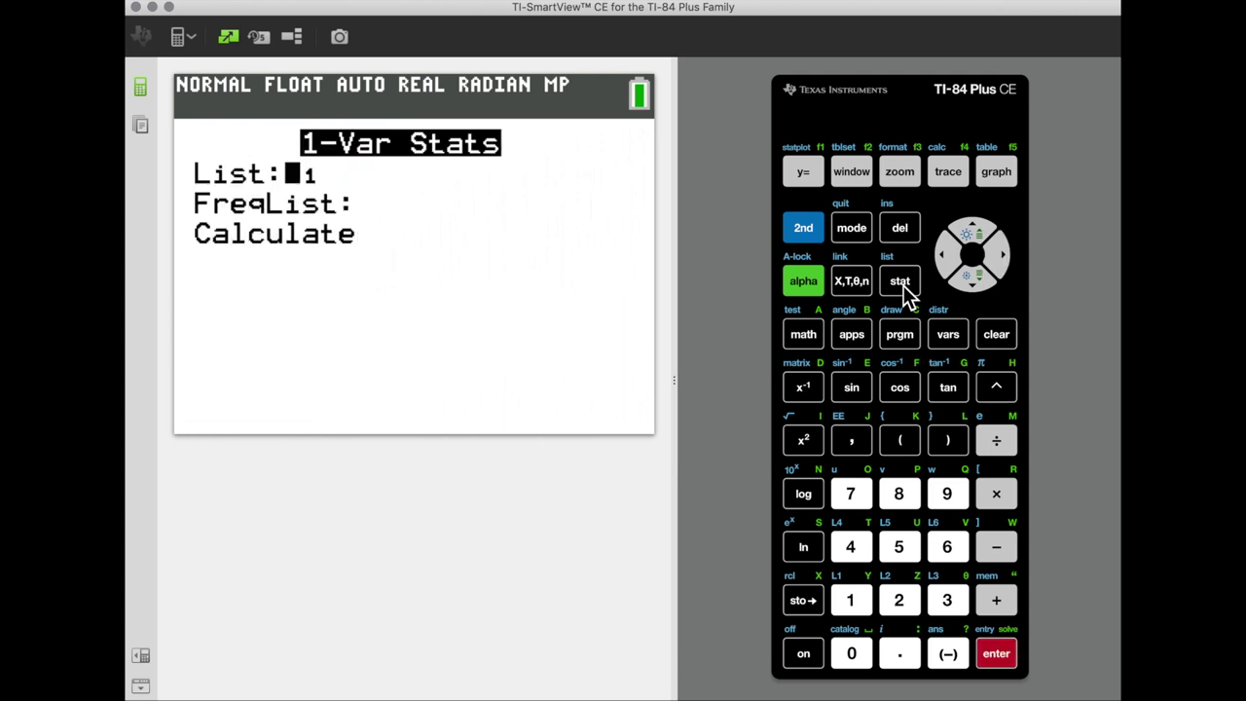
{"action": "key", "text": "Down"}
{"action": "key", "text": "Down"}
{"action": "key", "text": "Return"}
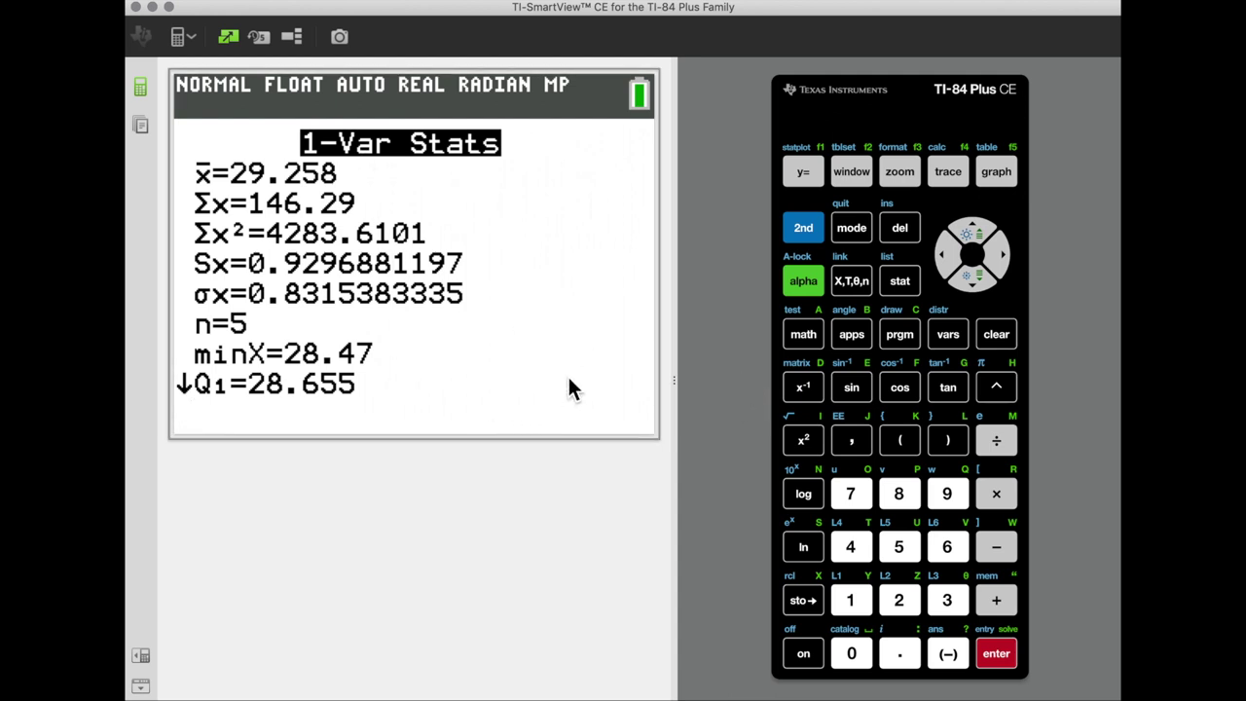
Return to the home screen and begin the t statistic expression with (x̄-32.8, using the stored sample mean variable
{"action": "left_click", "coordinate": [809, 231]}
{"action": "left_click", "coordinate": [848, 239]}
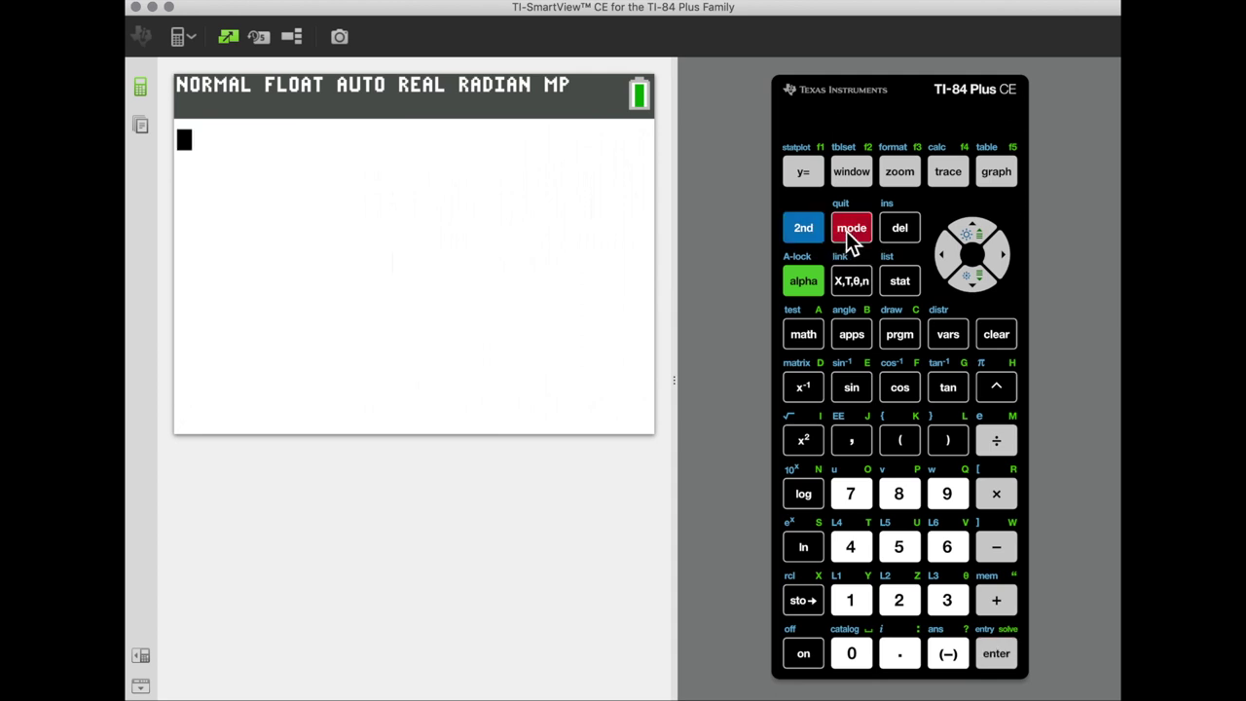
{"action": "type", "text": "("}
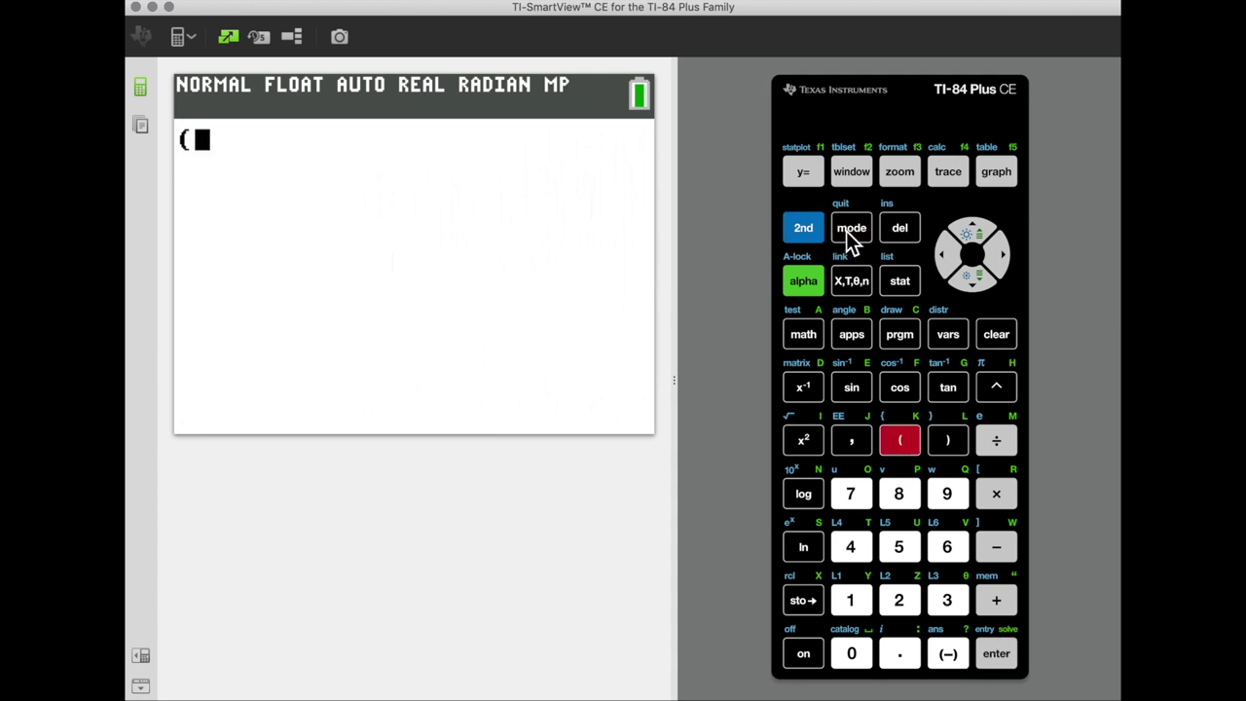
{"action": "left_click", "coordinate": [957, 334]}
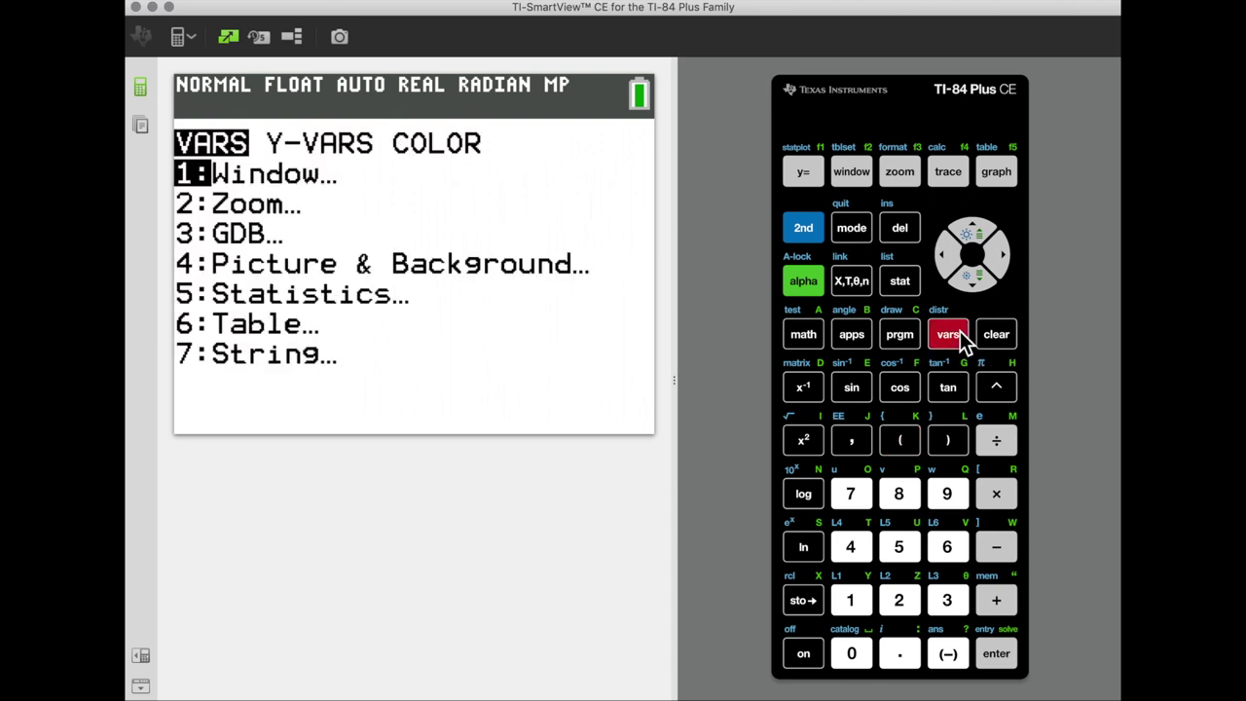
{"action": "key", "text": "Down"}
{"action": "key", "text": "Down"}
{"action": "key", "text": "Down"}
{"action": "key", "text": "Down"}
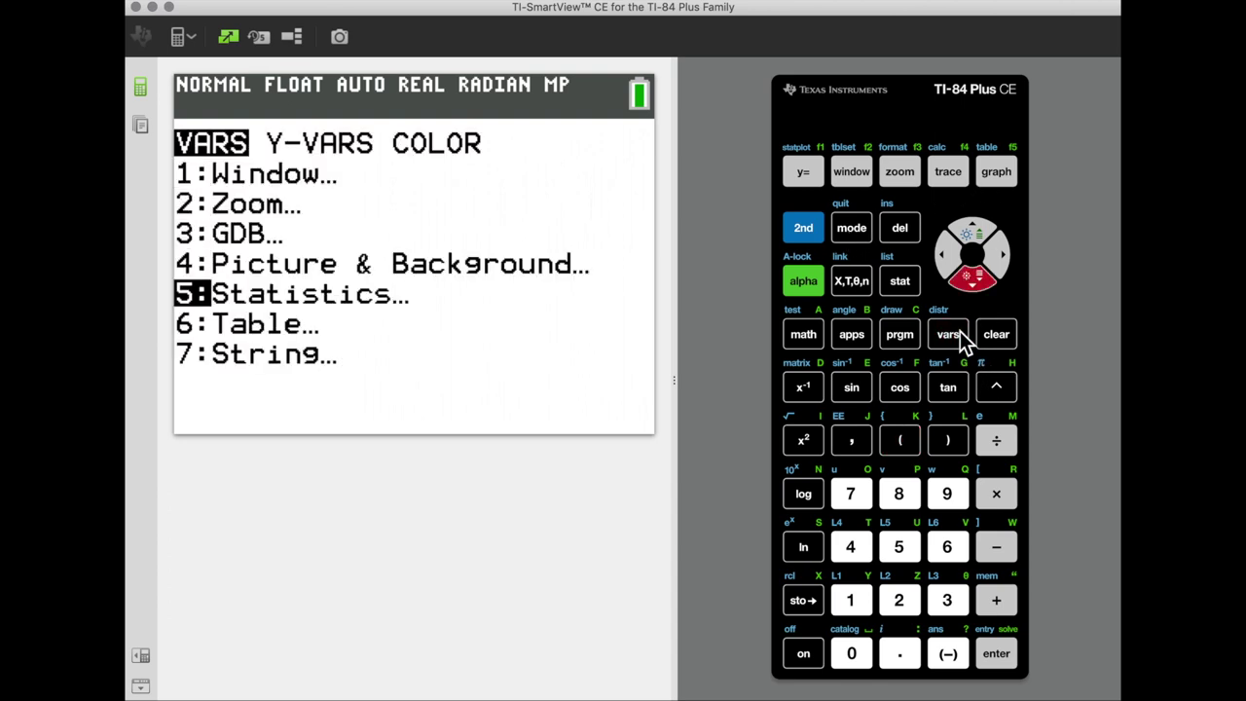
{"action": "key", "text": "Return"}
{"action": "key", "text": "Down"}
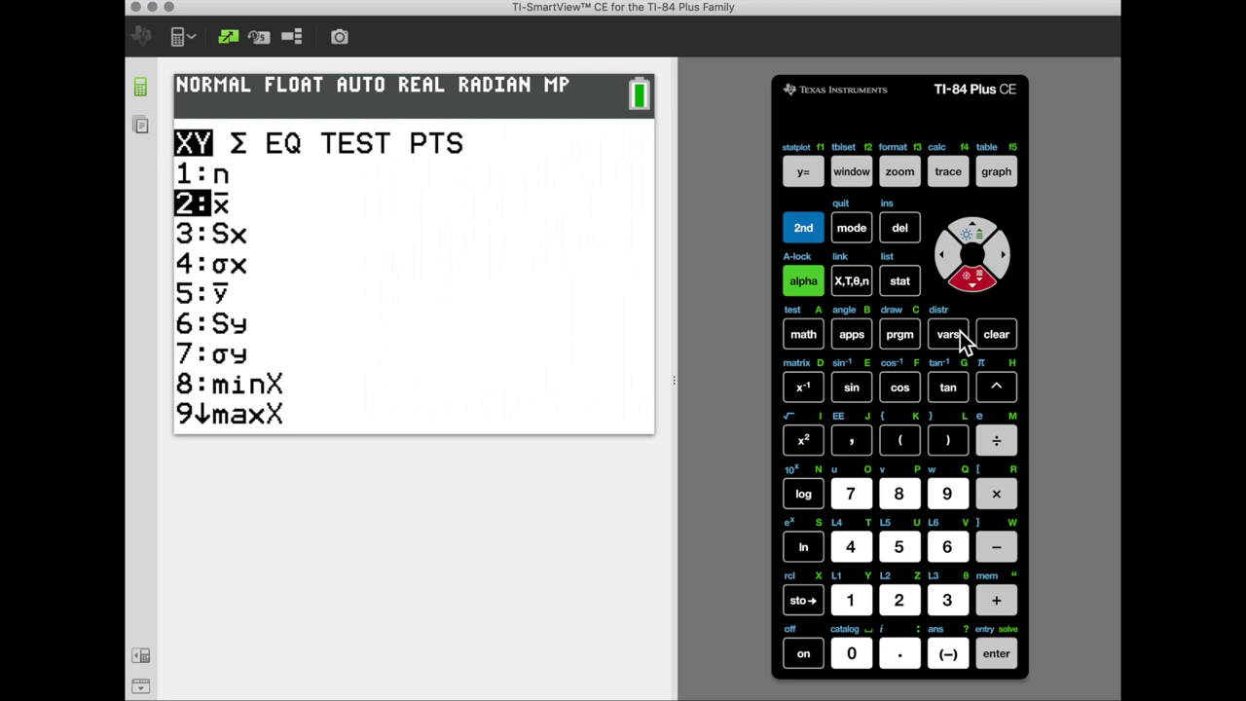
{"action": "key", "text": "Return"}
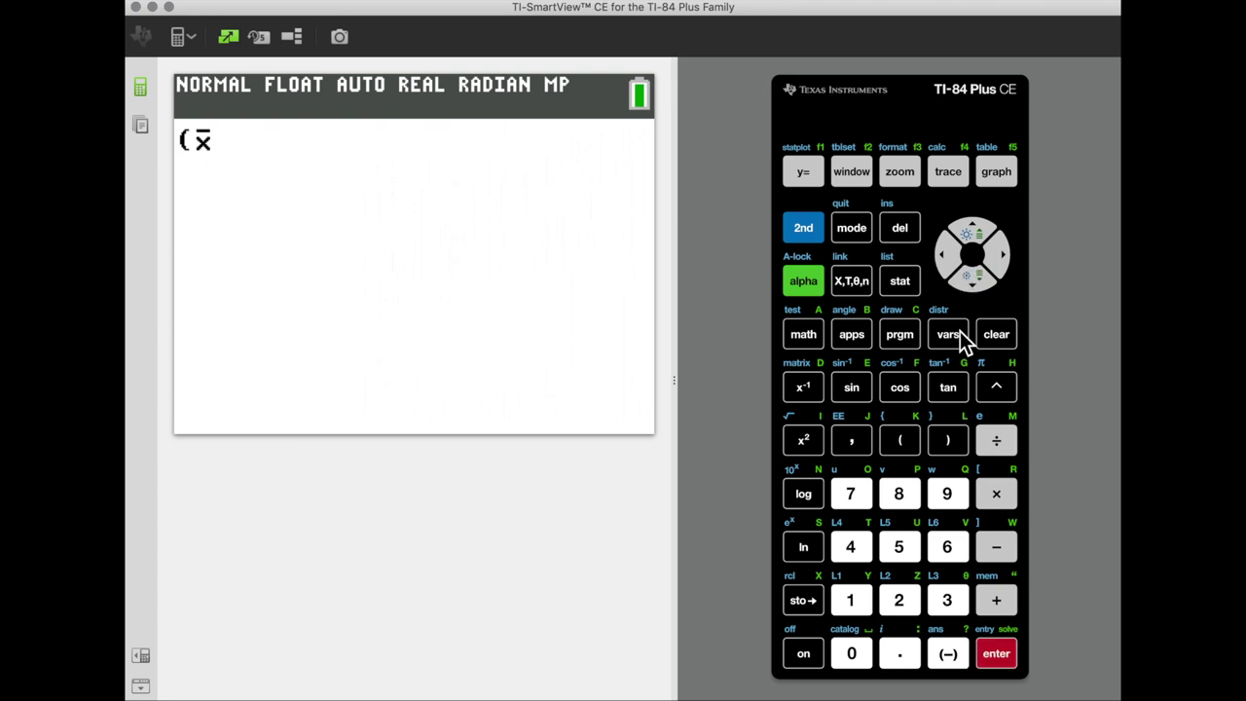
{"action": "key", "text": "minus"}
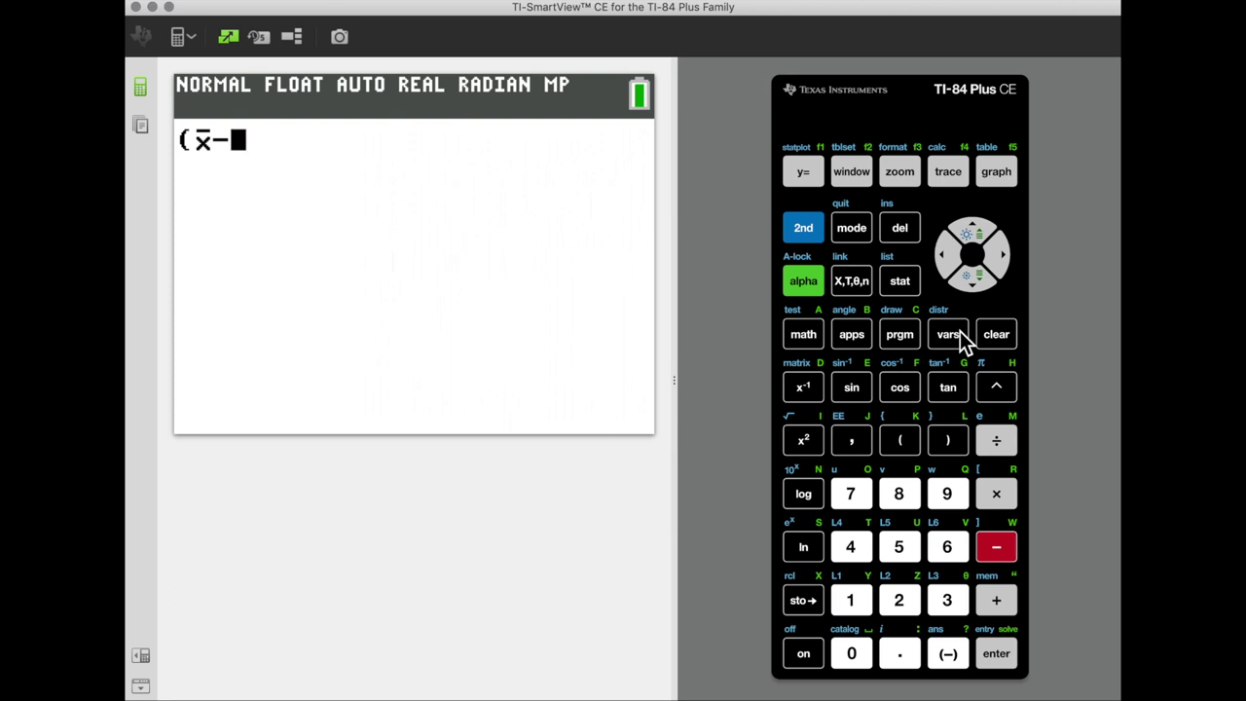
{"action": "type", "text": "32.8"}
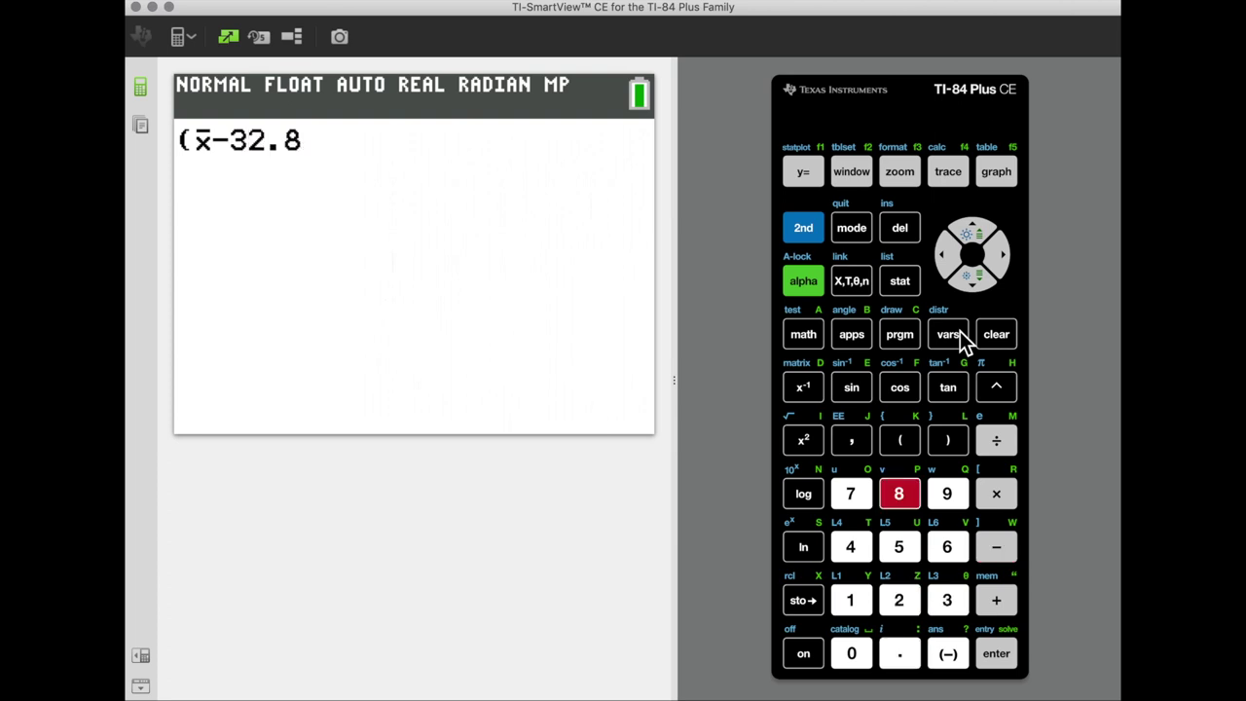
Close the numerator and begin the parenthesised denominator with the stored sample standard deviation Sx
{"action": "type", "text": ")/("}
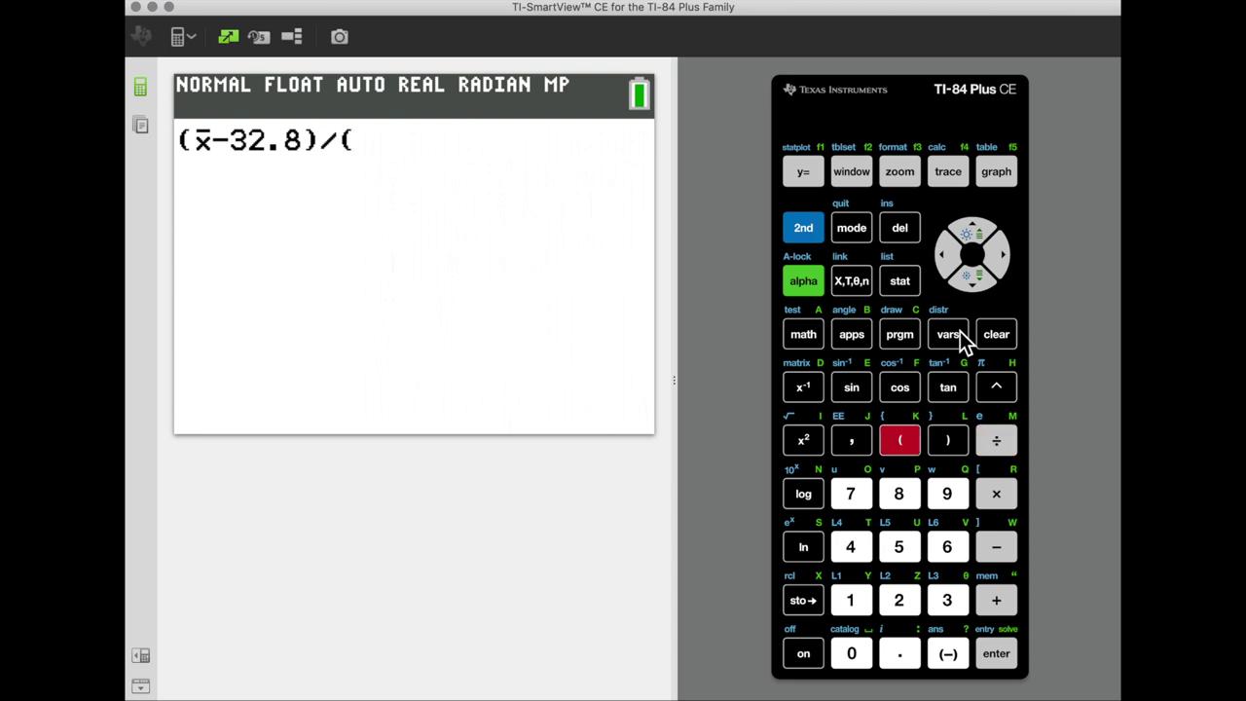
{"action": "left_click", "coordinate": [960, 331]}
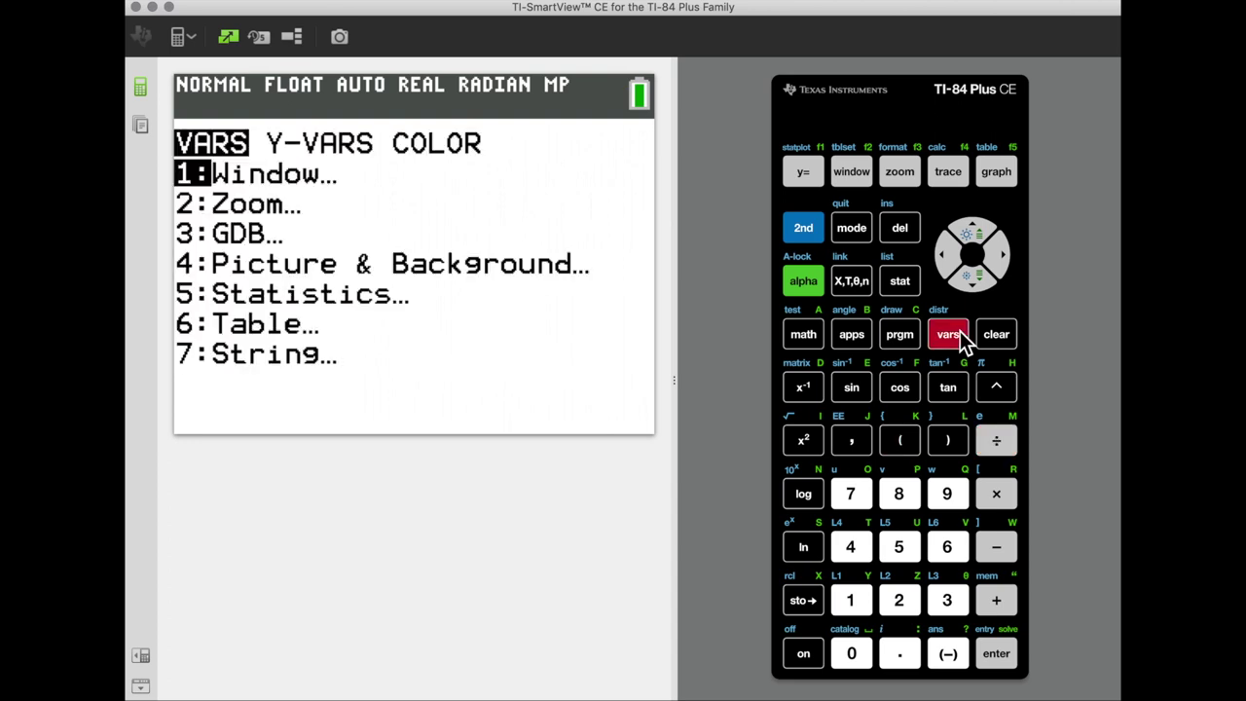
{"action": "key", "text": "Down"}
{"action": "key", "text": "Down"}
{"action": "key", "text": "Down"}
{"action": "key", "text": "Down"}
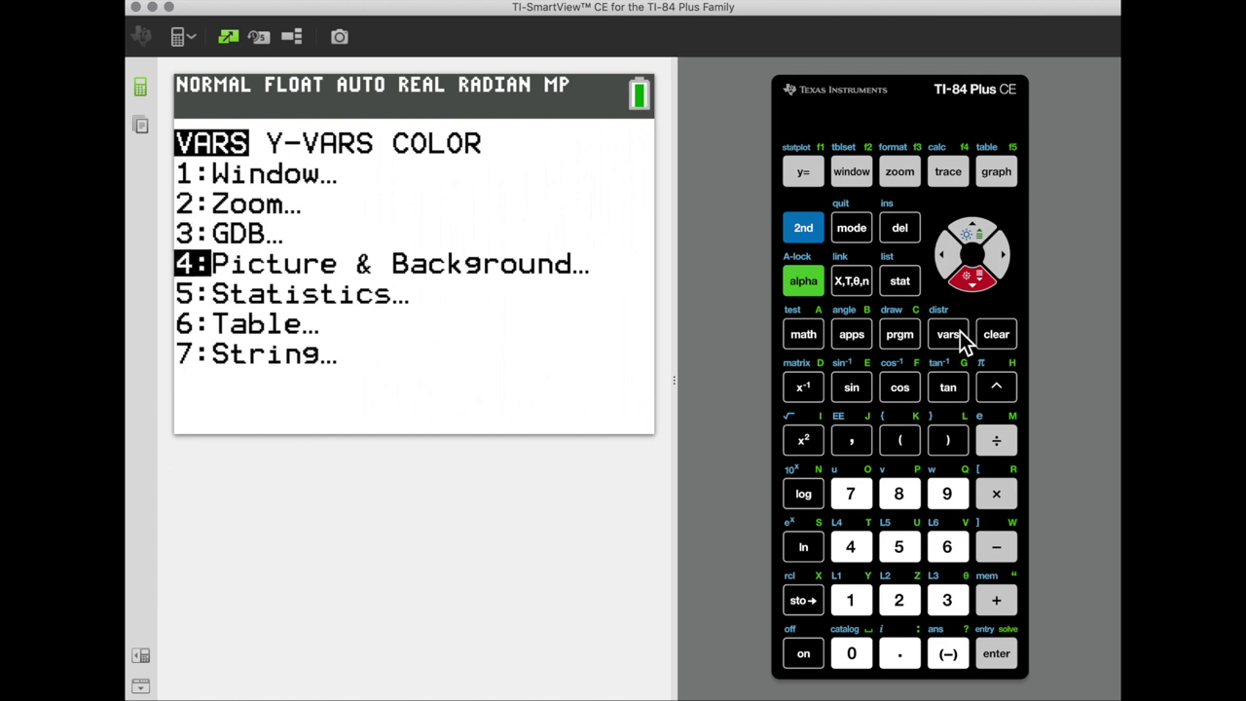
{"action": "key", "text": "Return"}
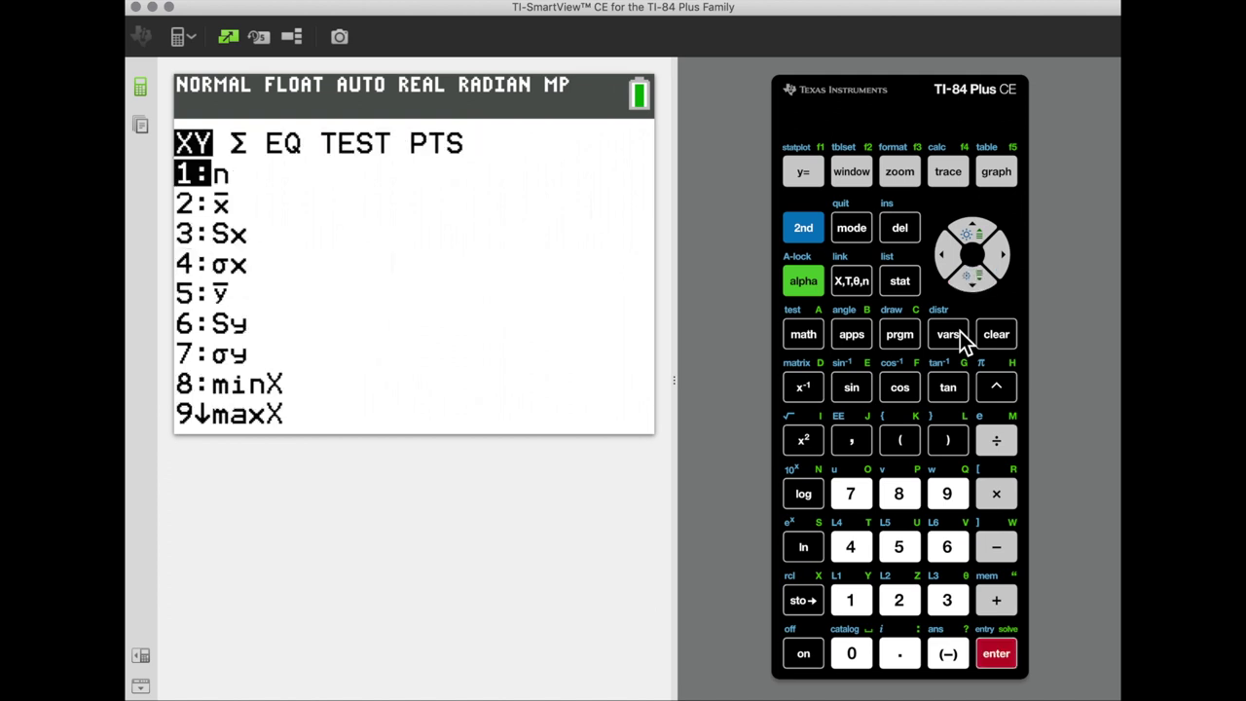
{"action": "key", "text": "Down"}
{"action": "key", "text": "Down"}
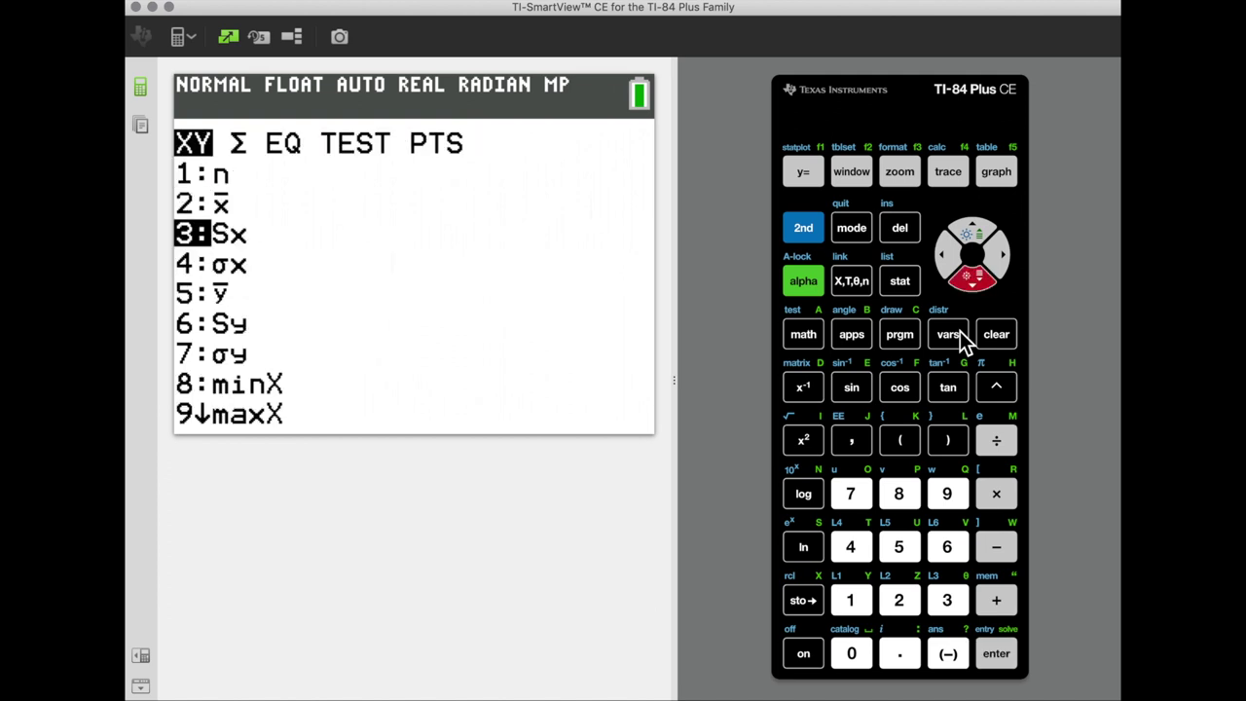
{"action": "key", "text": "Return"}
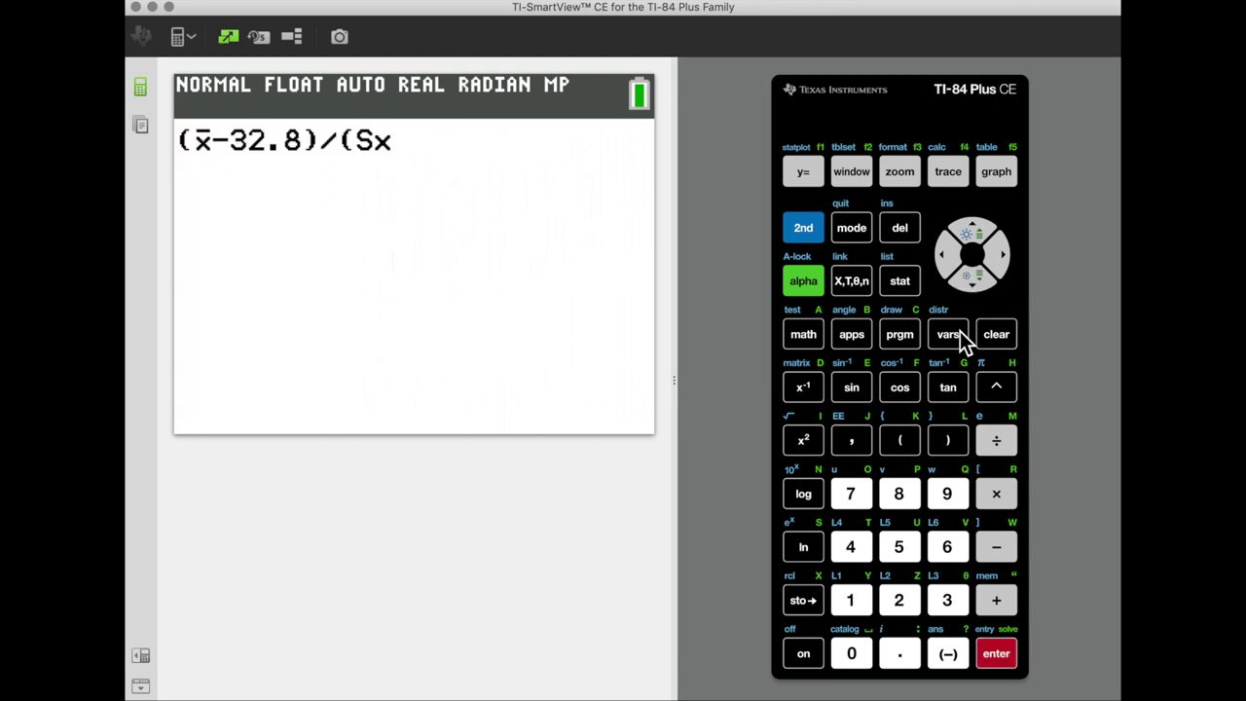
Divide Sx by √5, close the denominator and evaluate the t statistic expression
{"action": "key", "text": "slash"}
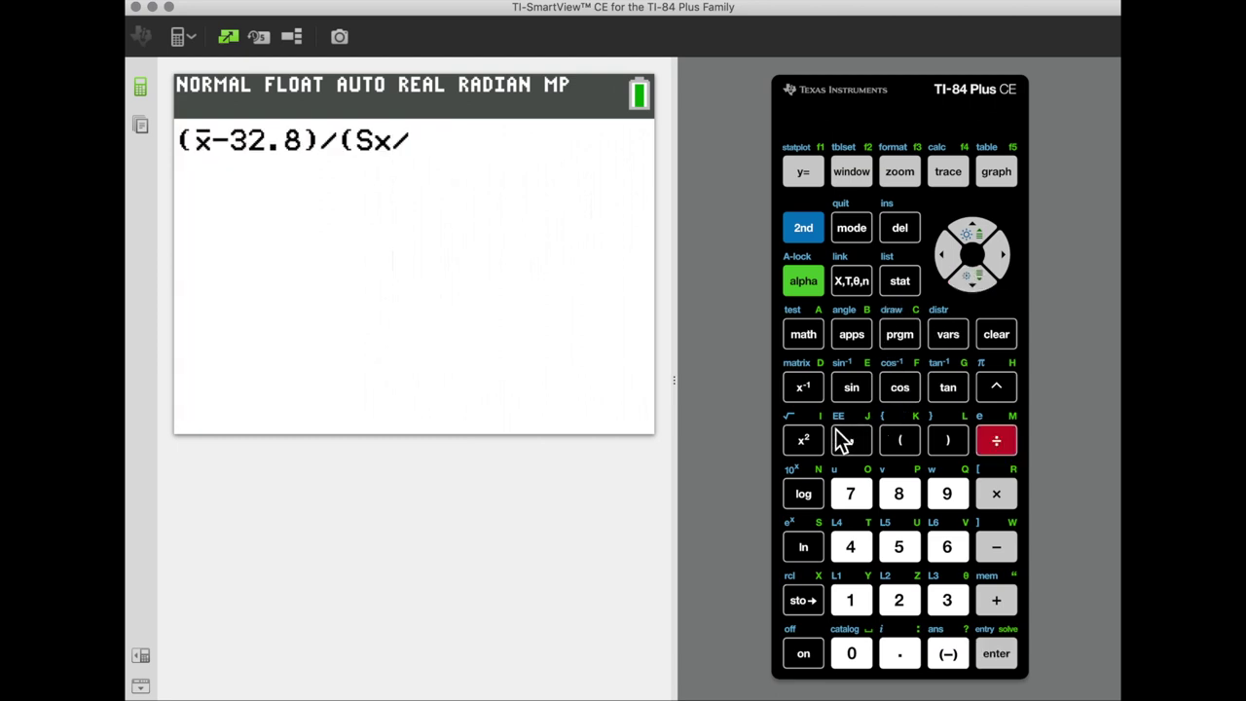
{"action": "left_click", "coordinate": [807, 233]}
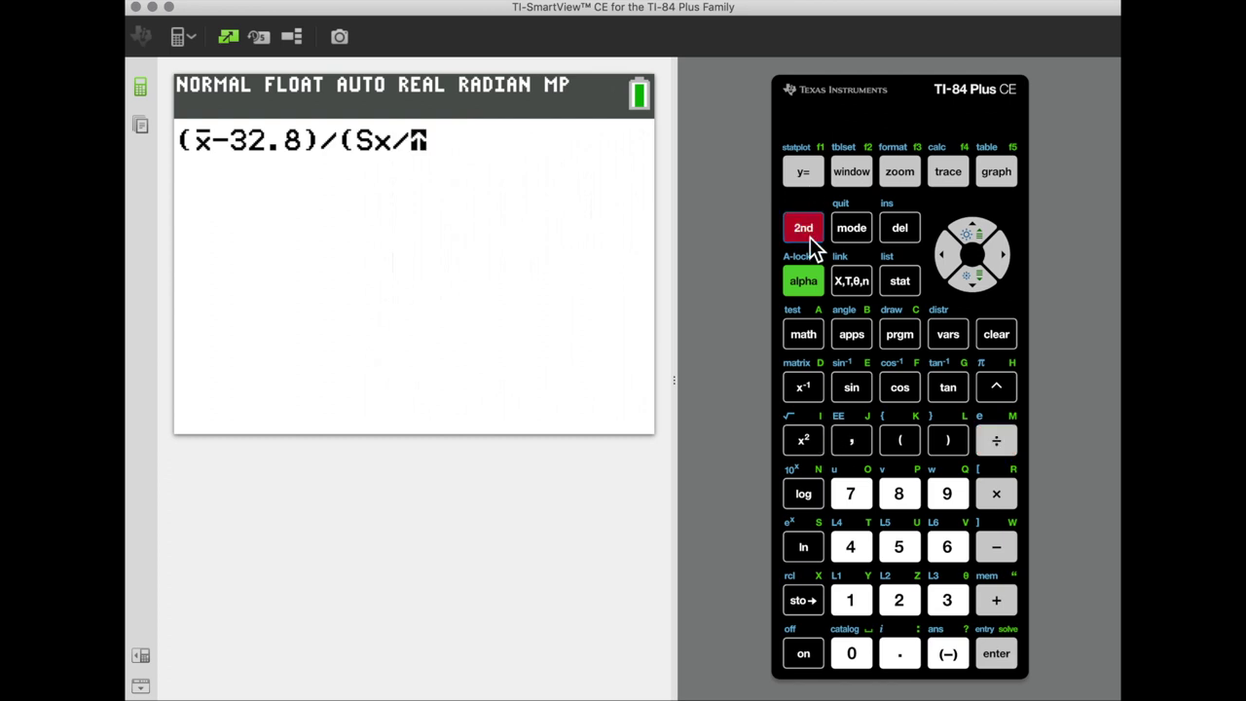
{"action": "left_click", "coordinate": [800, 438]}
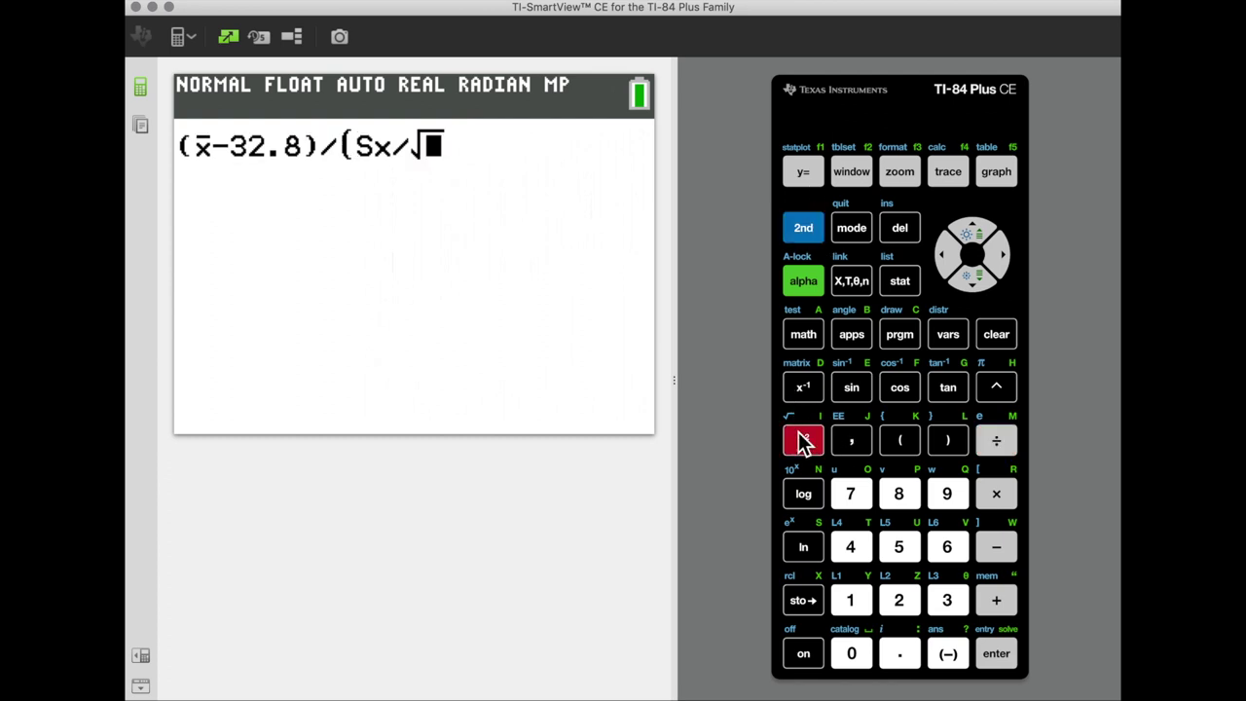
{"action": "left_click", "coordinate": [897, 551]}
{"action": "key", "text": "Right"}
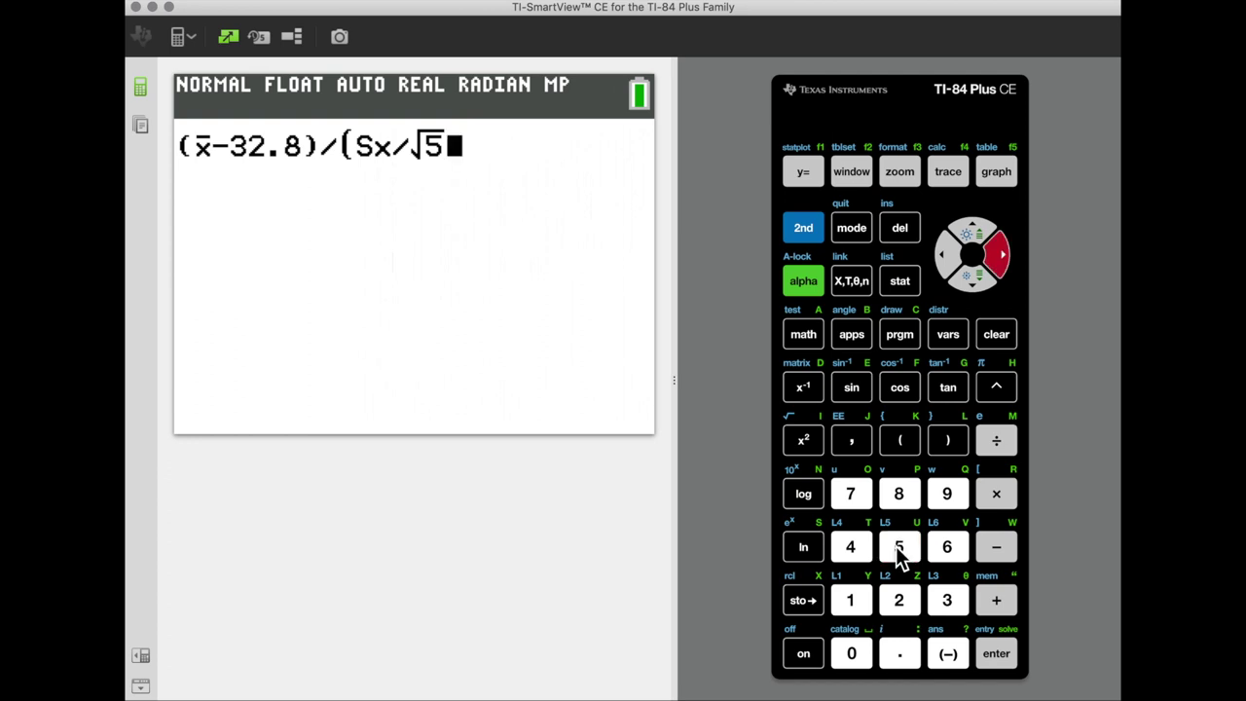
{"action": "type", "text": ")"}
{"action": "key", "text": "Return"}
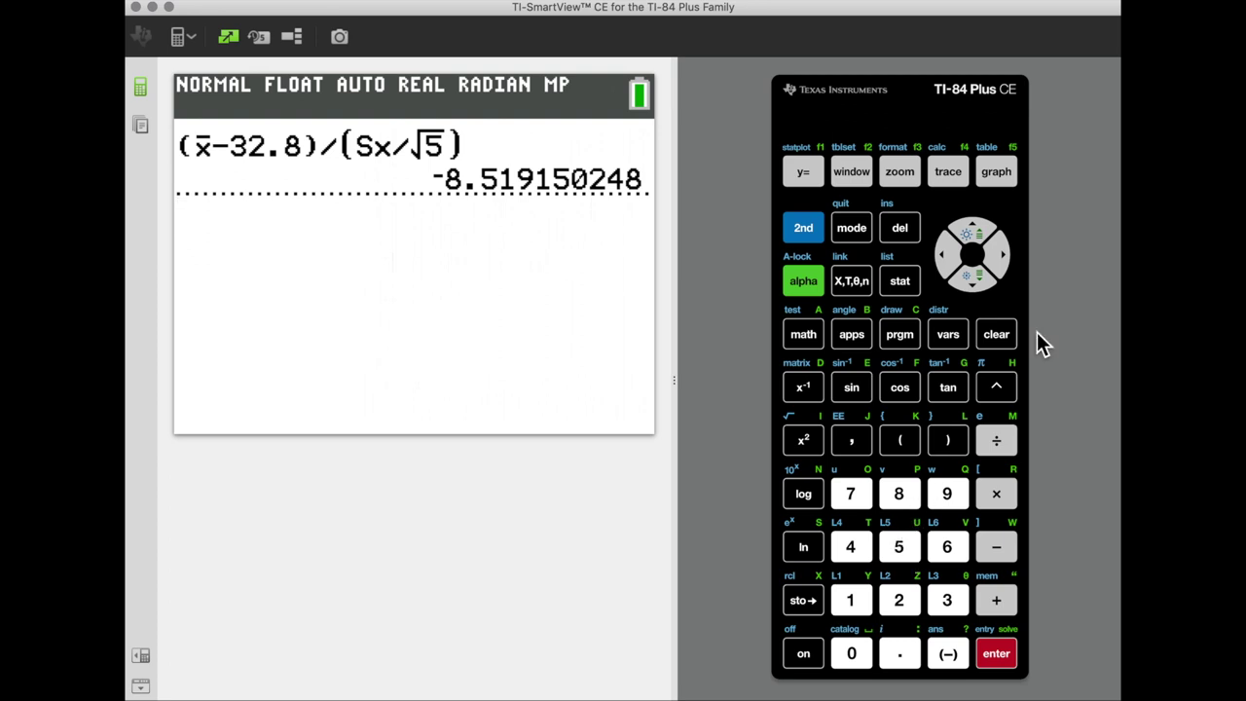
Start the tcdf cumulative Student's t distribution function from the calculator's distribution functions
{"action": "left_click", "coordinate": [805, 232]}
{"action": "left_click", "coordinate": [946, 333]}
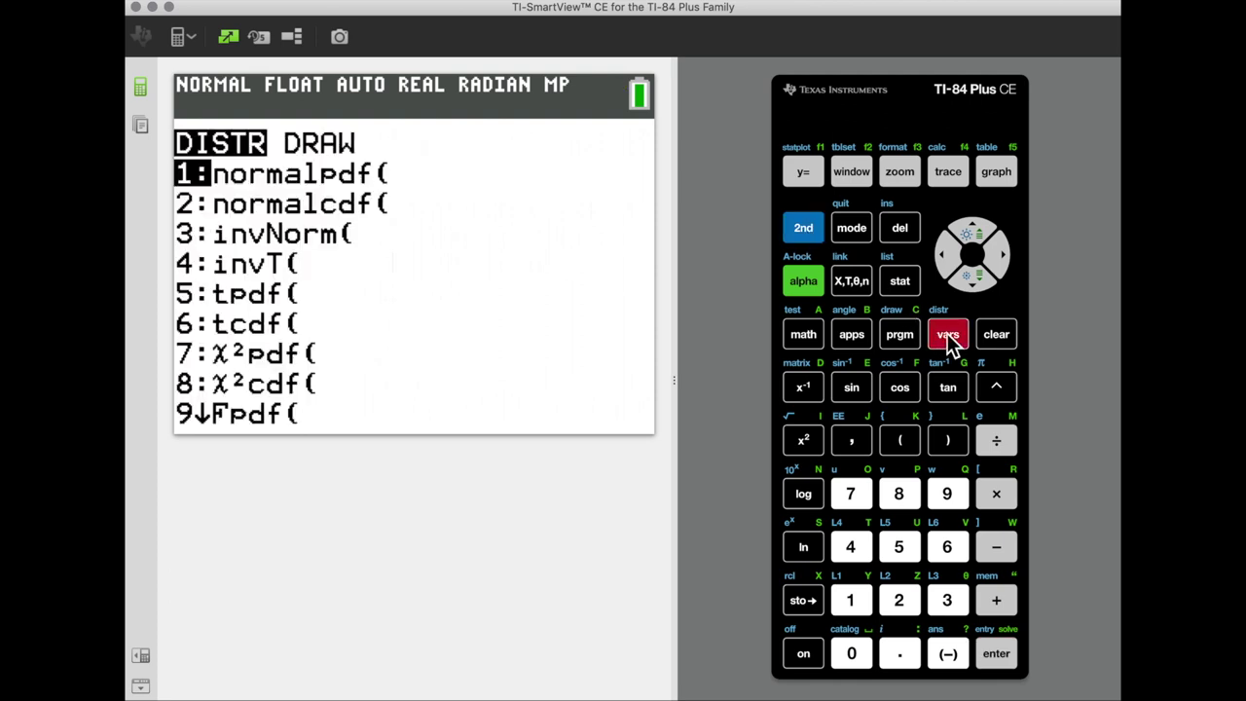
{"action": "key", "text": "Down"}
{"action": "key", "text": "Down"}
{"action": "key", "text": "Down"}
{"action": "key", "text": "Down"}
{"action": "key", "text": "Down"}
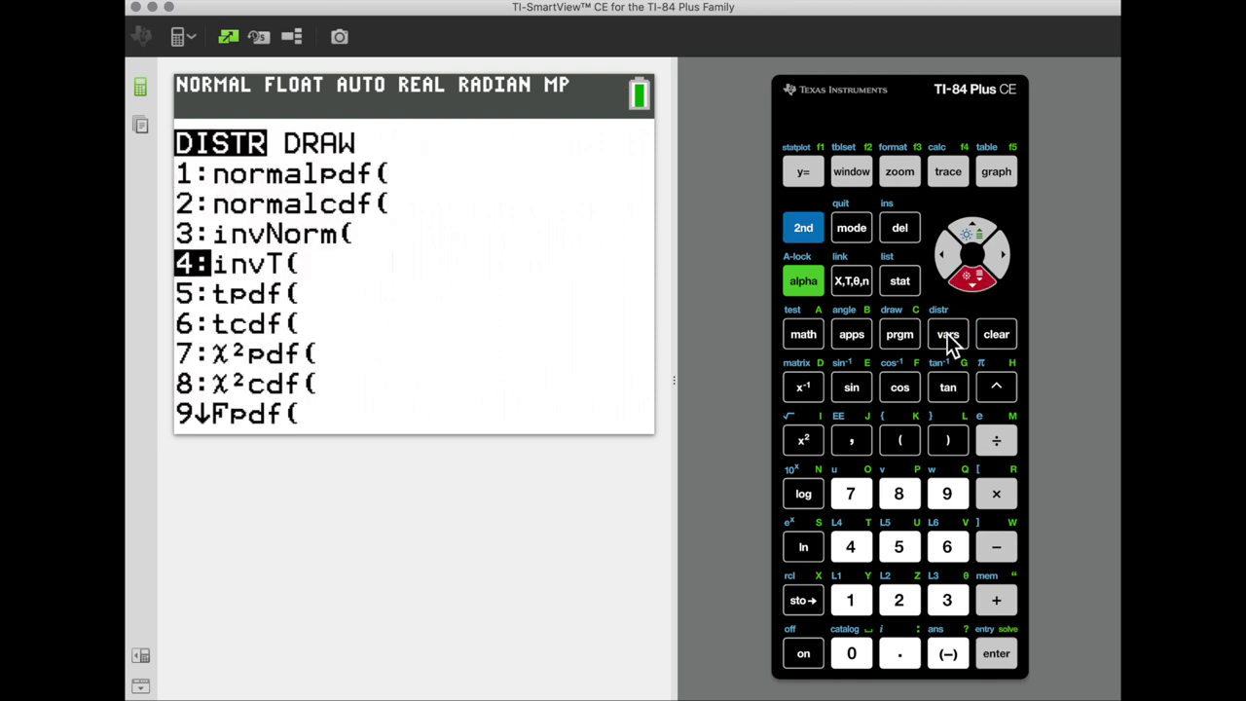
{"action": "key", "text": "Return"}
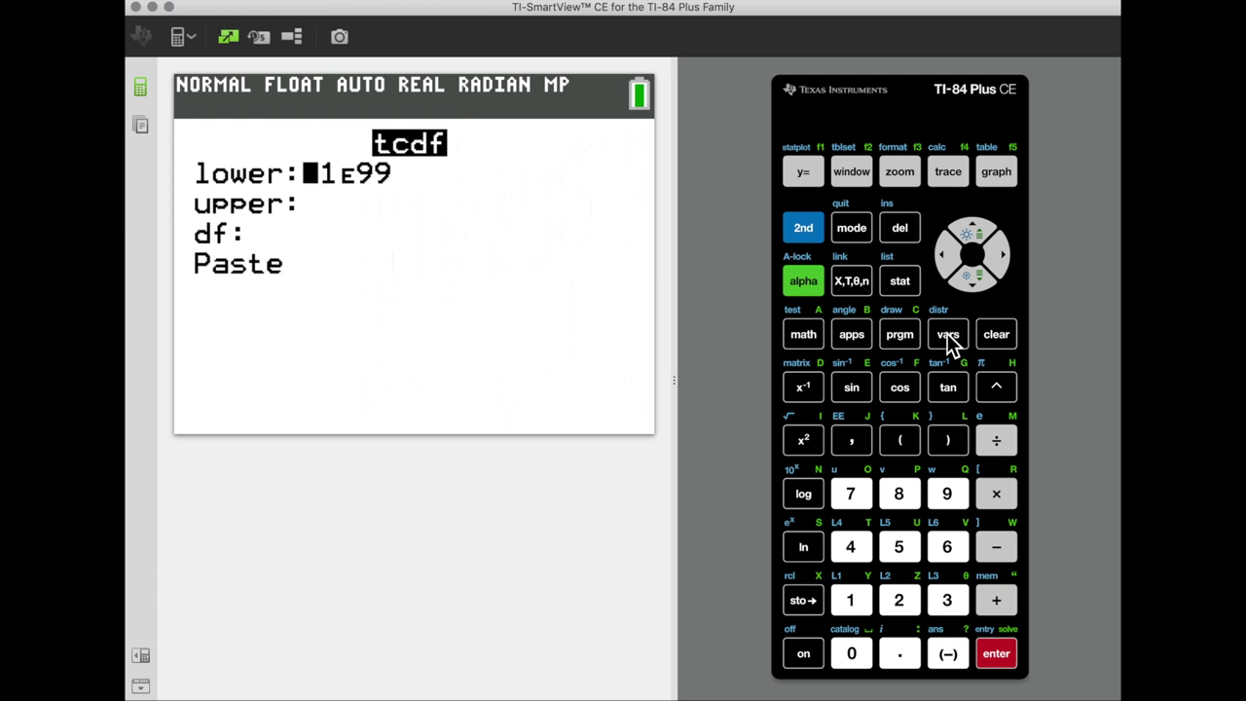
Evaluate tcdf with lower bound -1E99, the previous answer (Ans) as the upper bound, and 4 degrees of freedom
{"action": "key", "text": "Down"}
{"action": "left_click", "coordinate": [808, 230]}
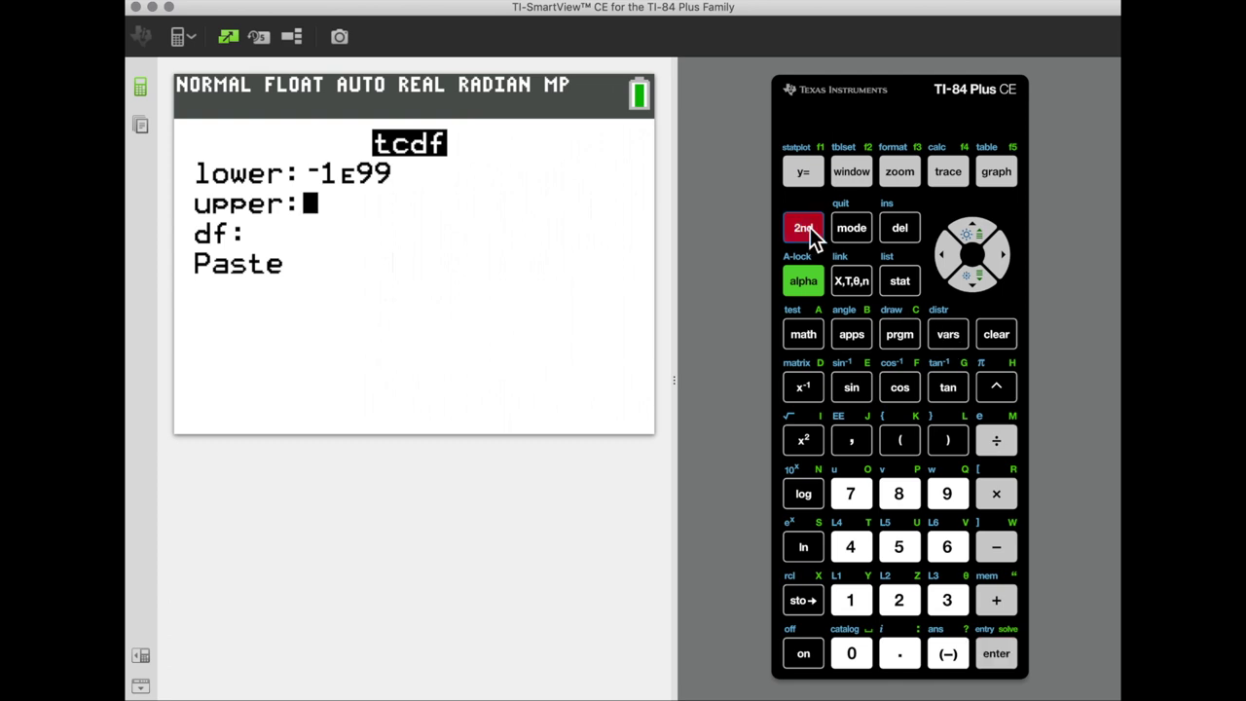
{"action": "left_click", "coordinate": [945, 655]}
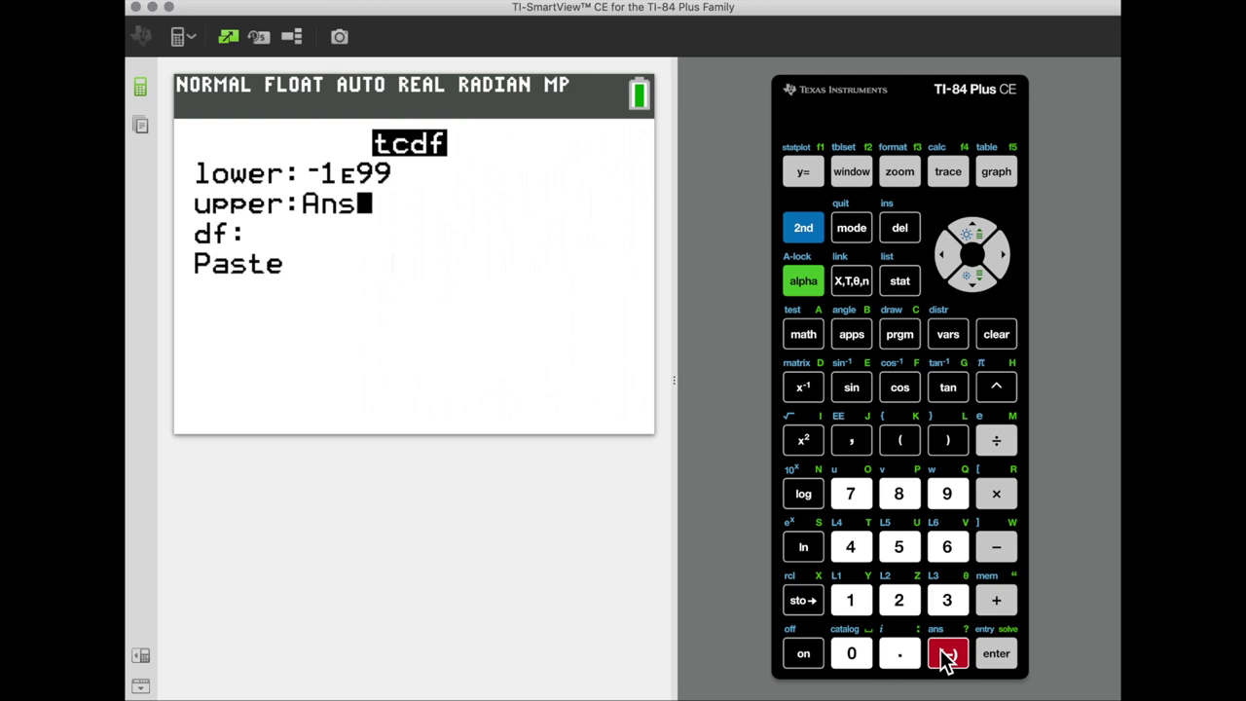
{"action": "key", "text": "Return"}
{"action": "type", "text": "4"}
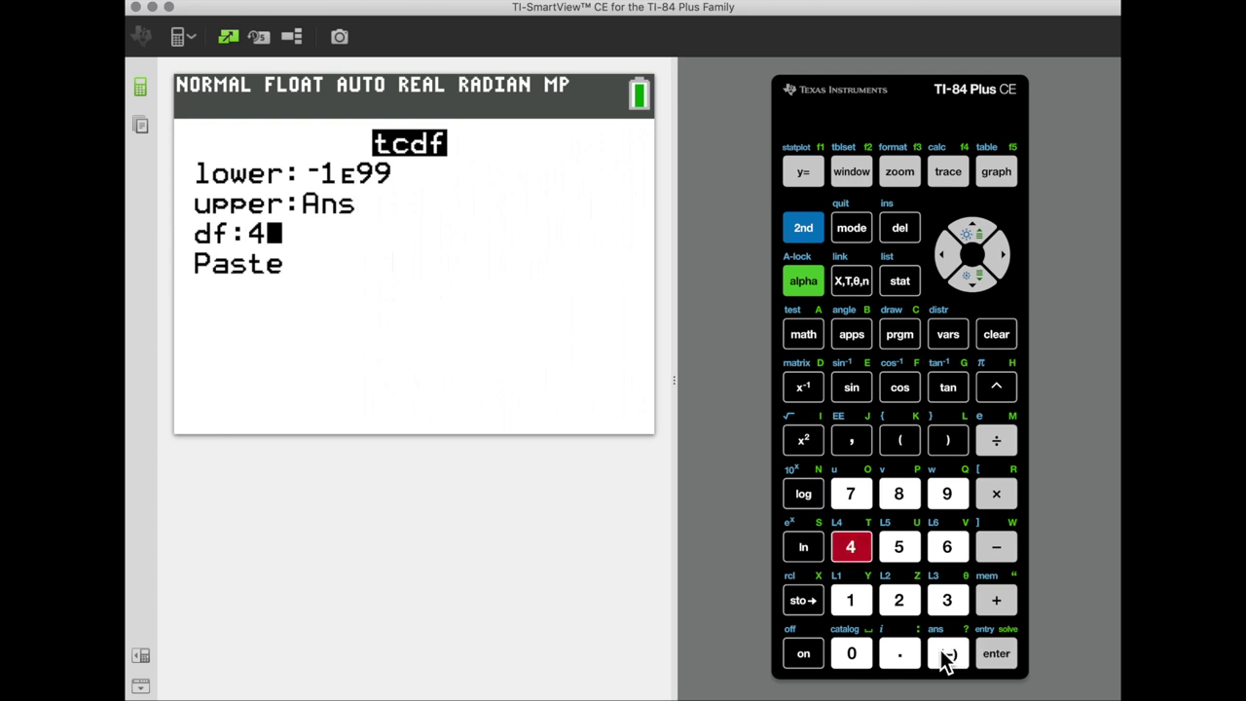
{"action": "key", "text": "Return"}
{"action": "key", "text": "Return"}
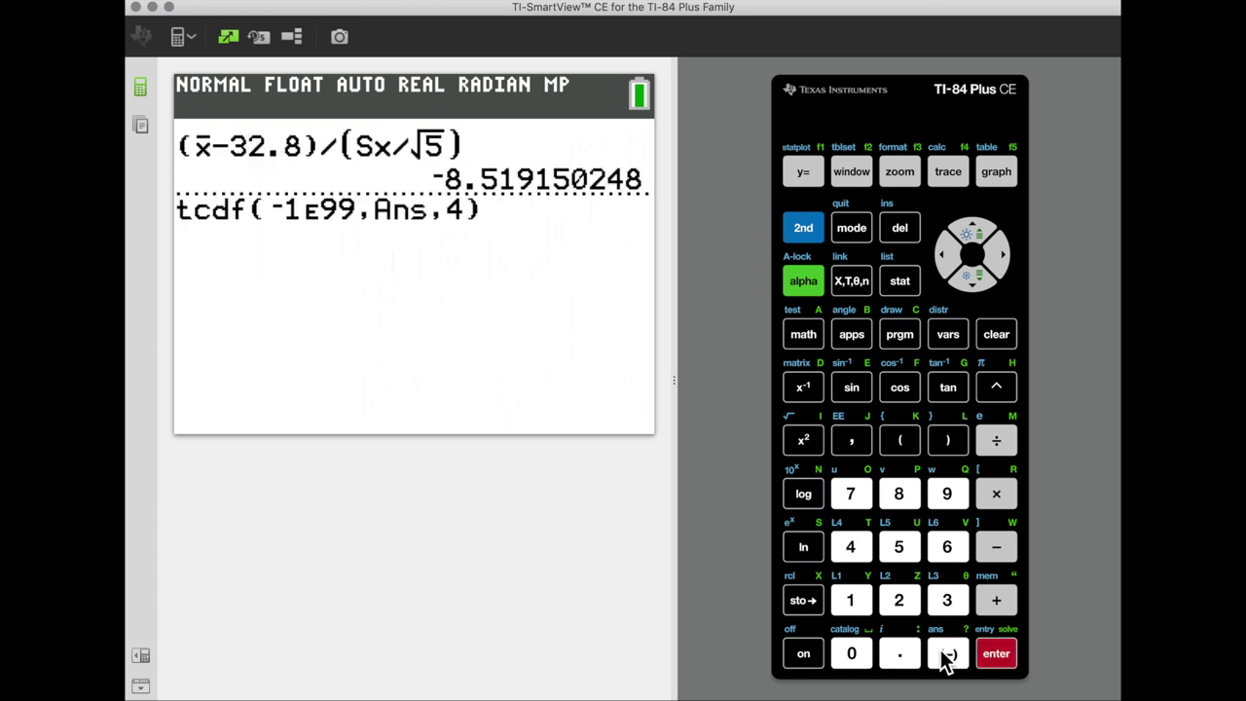
{"action": "key", "text": "Return"}
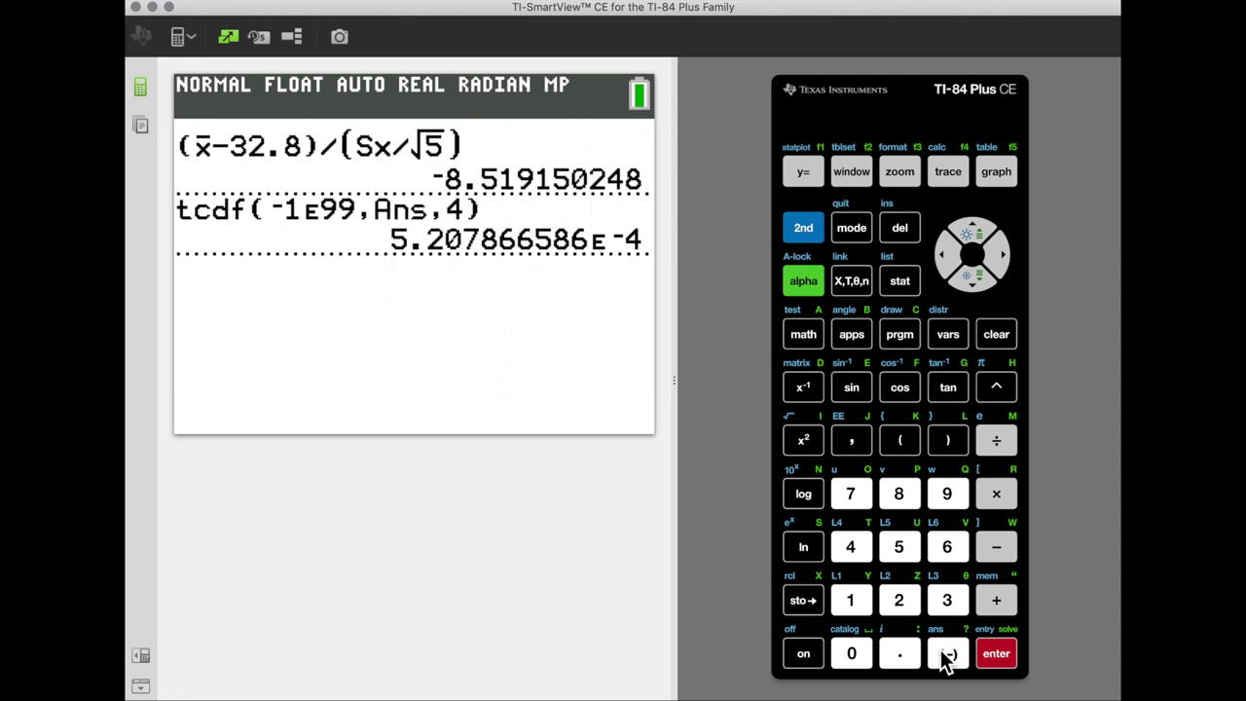